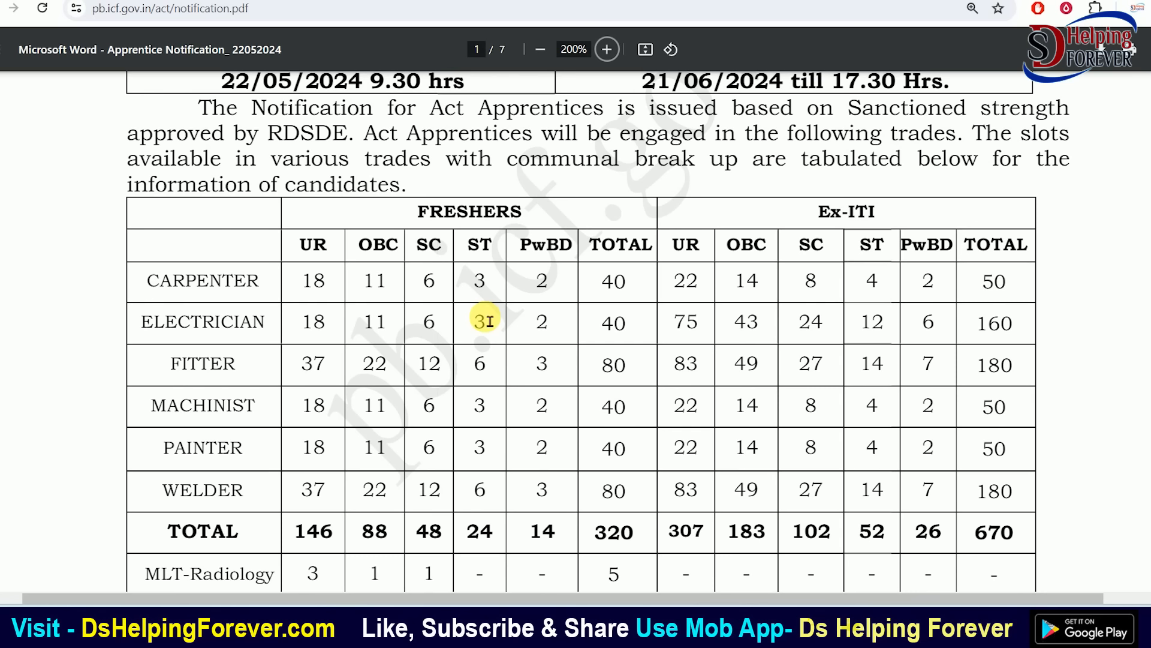
left_click_drag(506, 218, 531, 221)
left_click(532, 220)
scroll(624, 465, "down", 1)
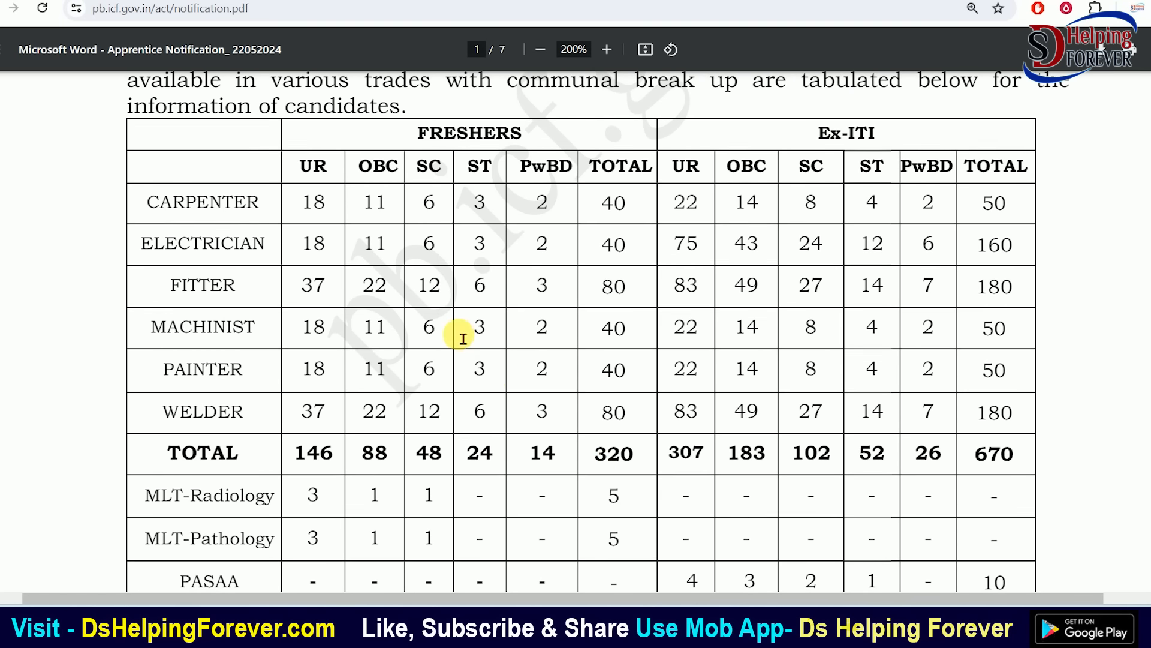
scroll(419, 333, "up", 1)
double_click(160, 324)
left_click_drag(149, 282, 247, 284)
left_click_drag(169, 367, 267, 372)
left_click_drag(150, 405, 259, 404)
left_click_drag(191, 448, 240, 451)
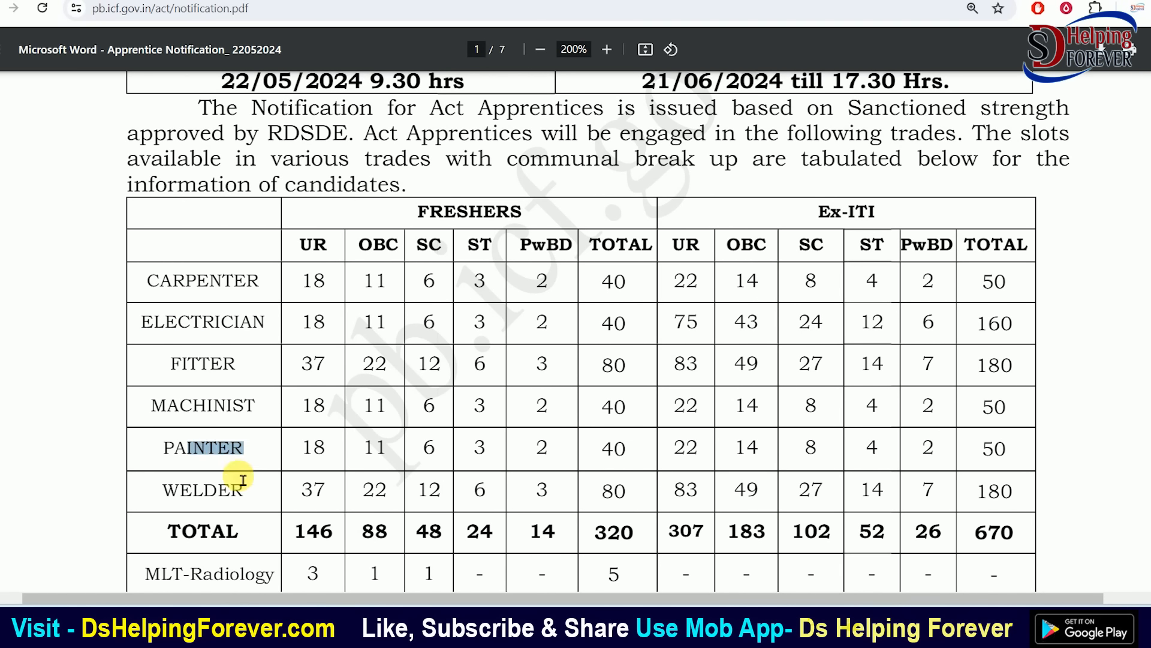
left_click_drag(180, 491, 298, 491)
left_click_drag(832, 230, 881, 224)
left_click(884, 225)
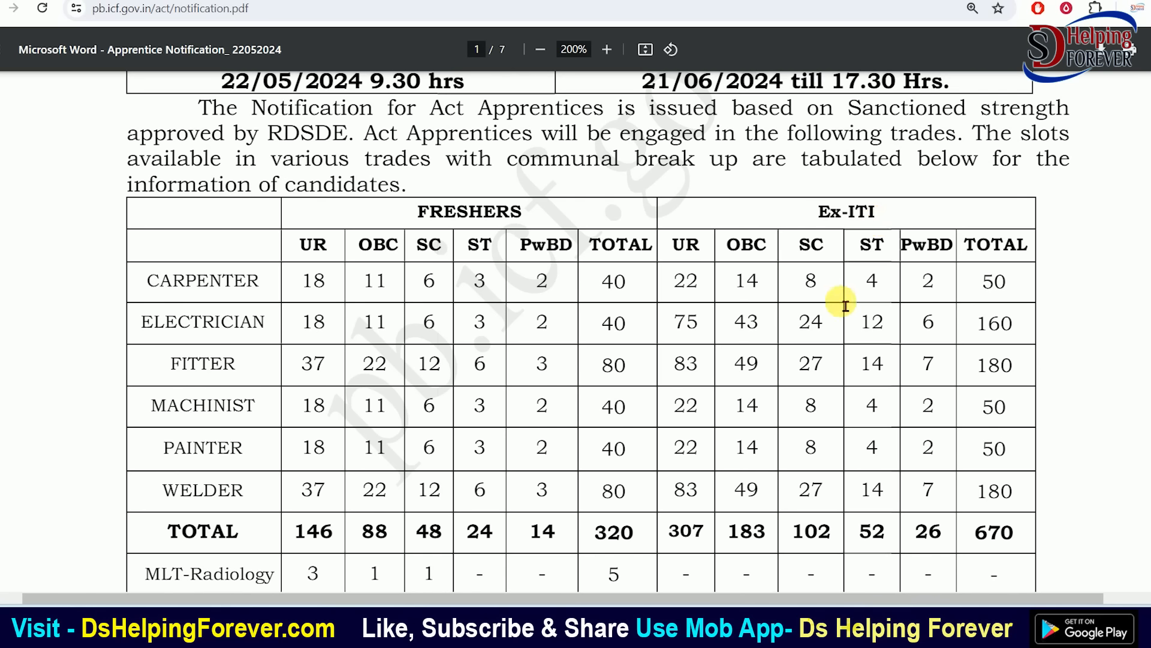
scroll(850, 306, "down", 1)
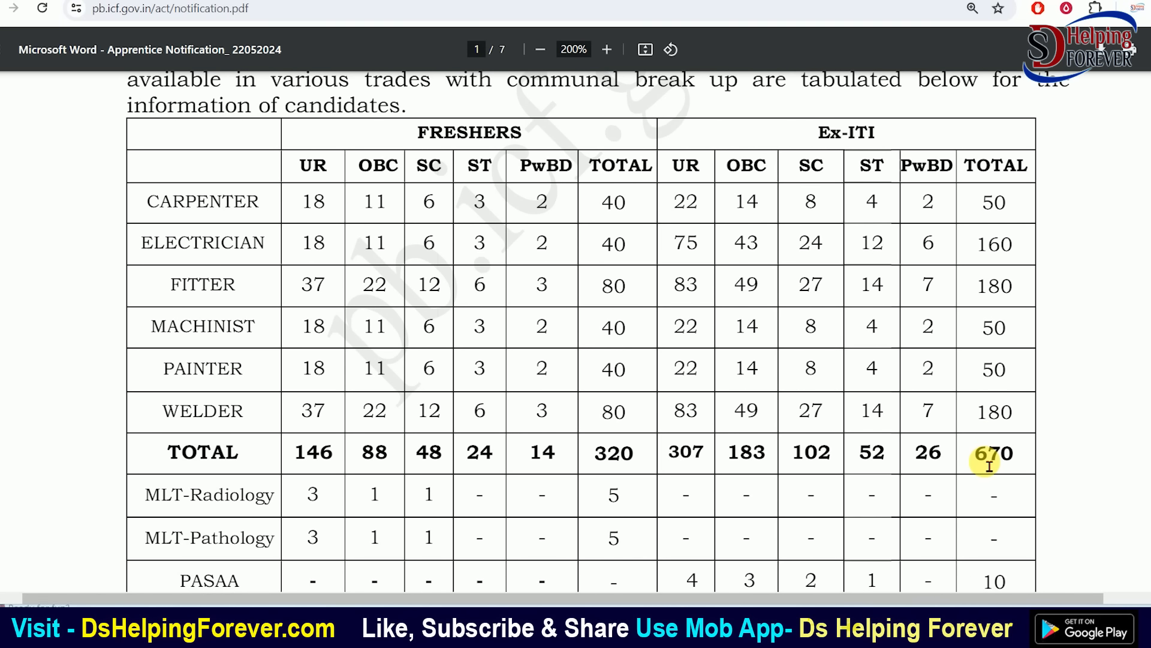
scroll(982, 468, "down", 2)
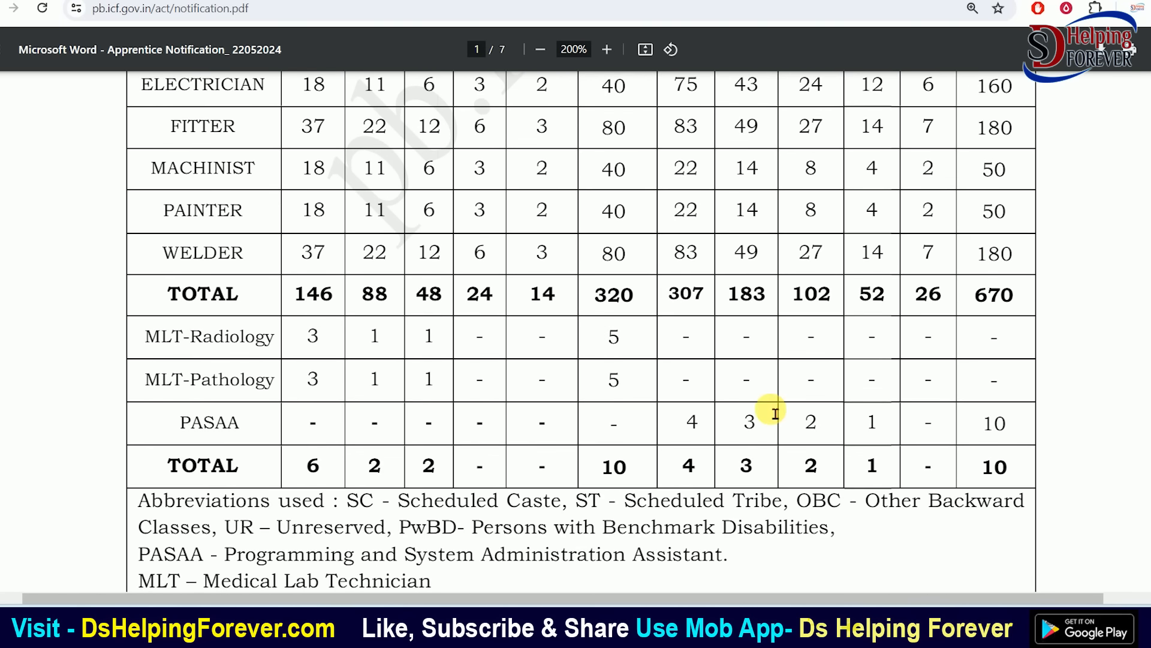
double_click(232, 338)
left_click_drag(163, 384, 269, 387)
left_click(270, 387)
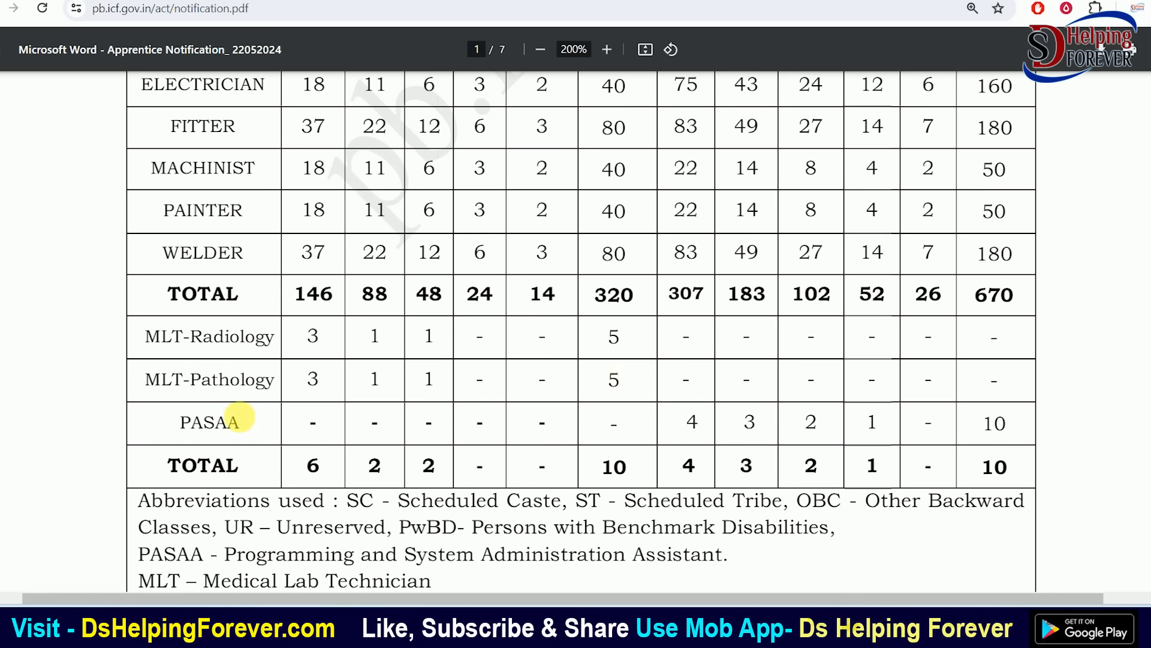
left_click_drag(192, 427, 237, 430)
left_click(237, 429)
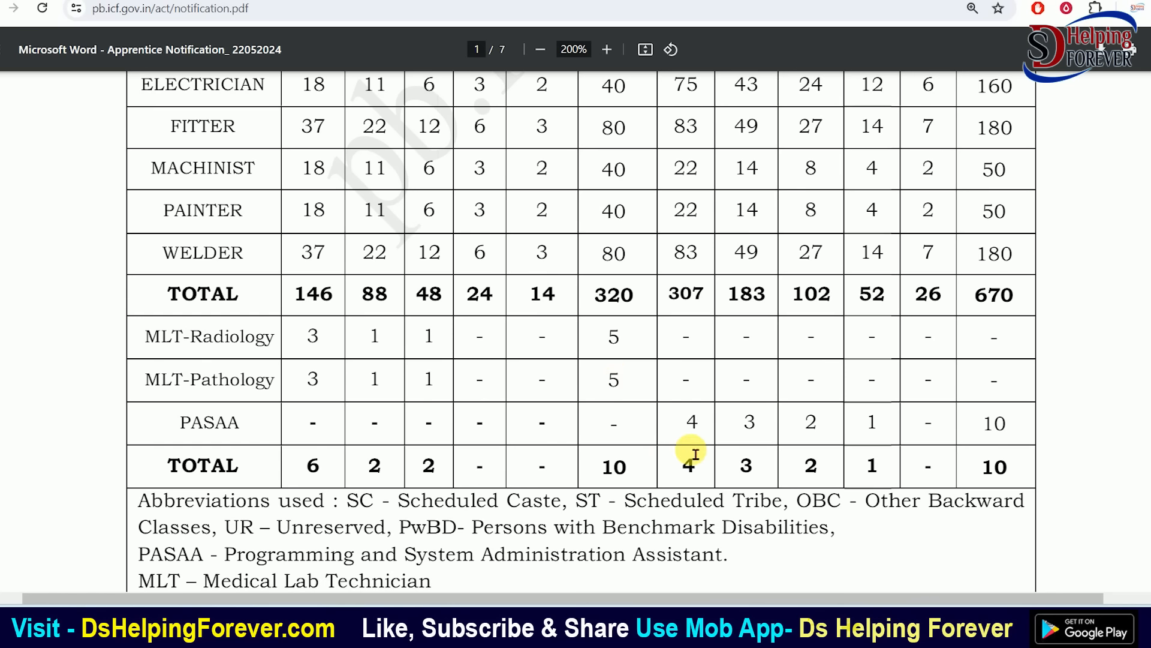
left_click_drag(688, 430, 992, 427)
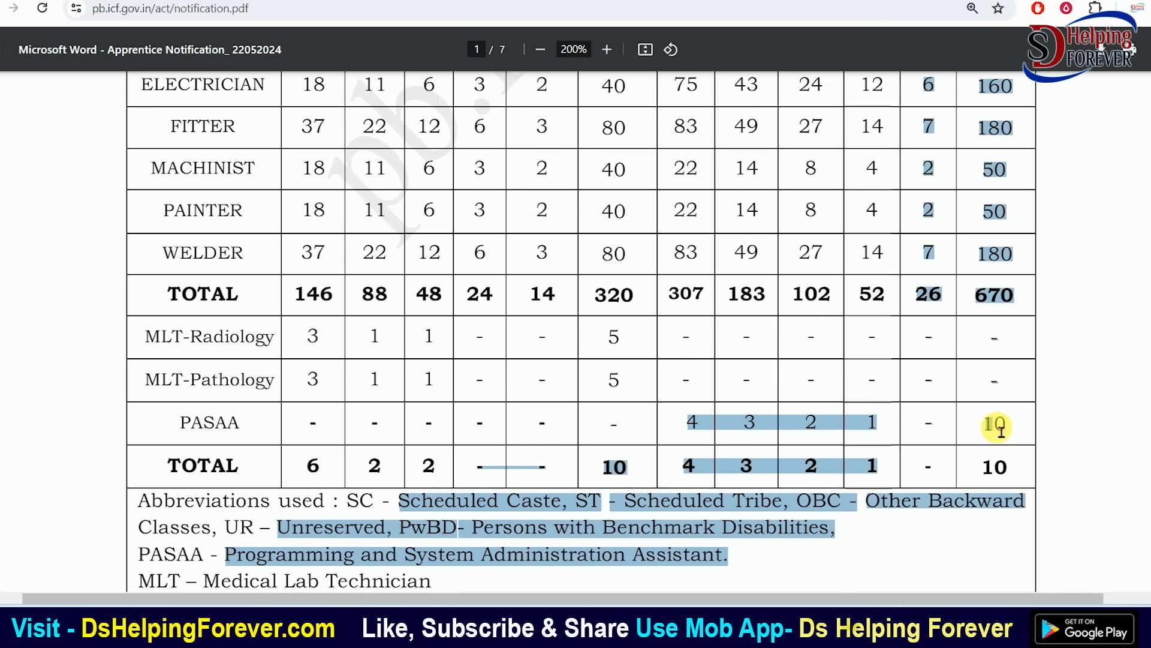
left_click(993, 427)
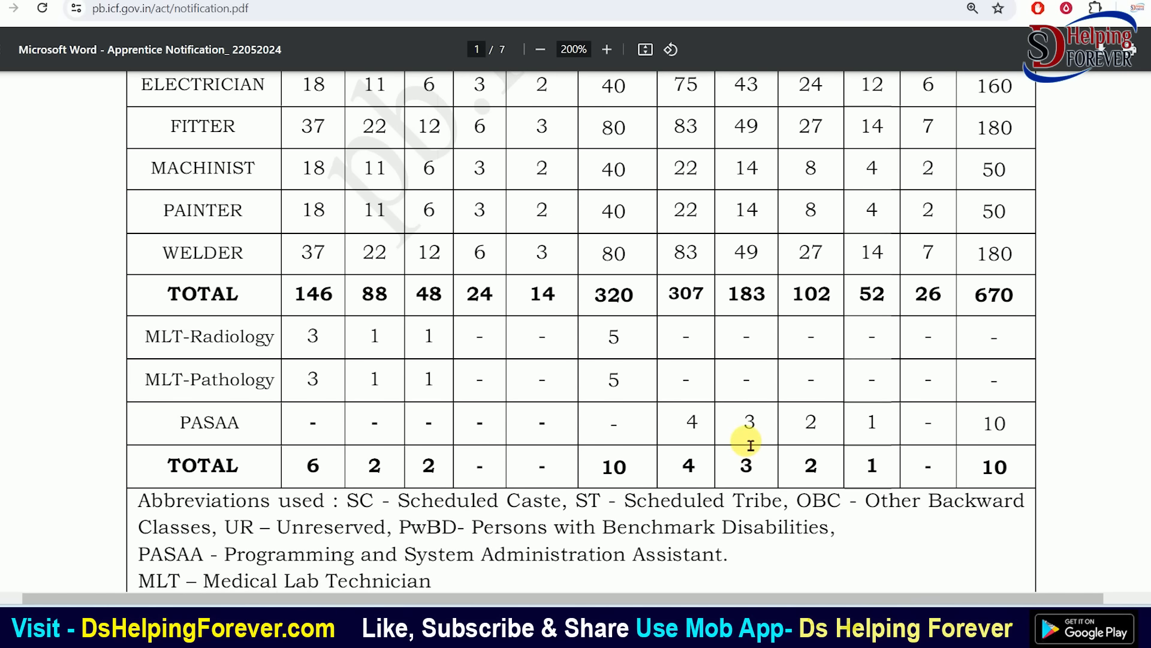
scroll(750, 444, "down", 4)
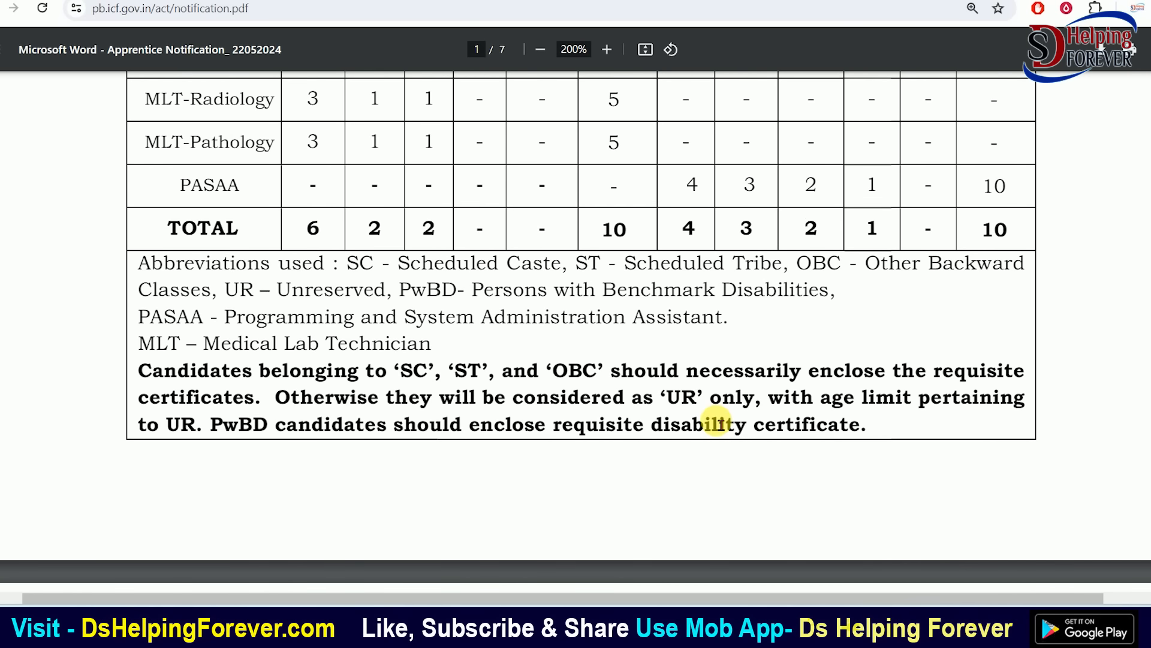
scroll(716, 423, "up", 10)
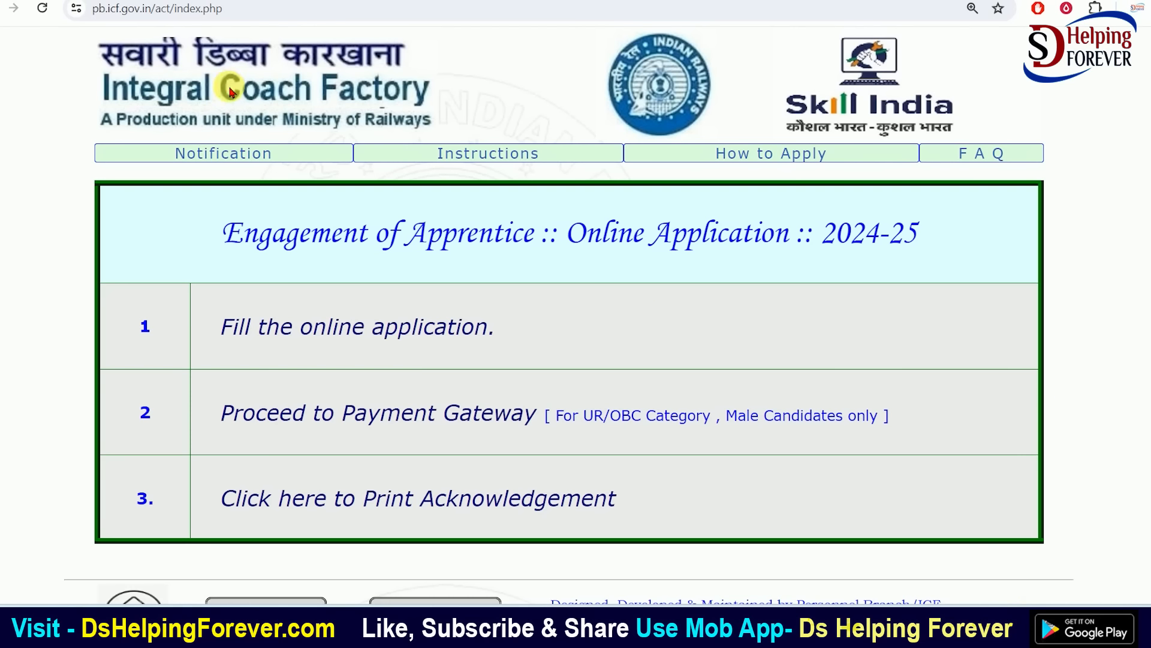
Zoom the portal page out to 110% and choose to apply as a FRESHERS candidate
scroll(517, 251, "down", 1)
scroll(517, 255, "up", 1)
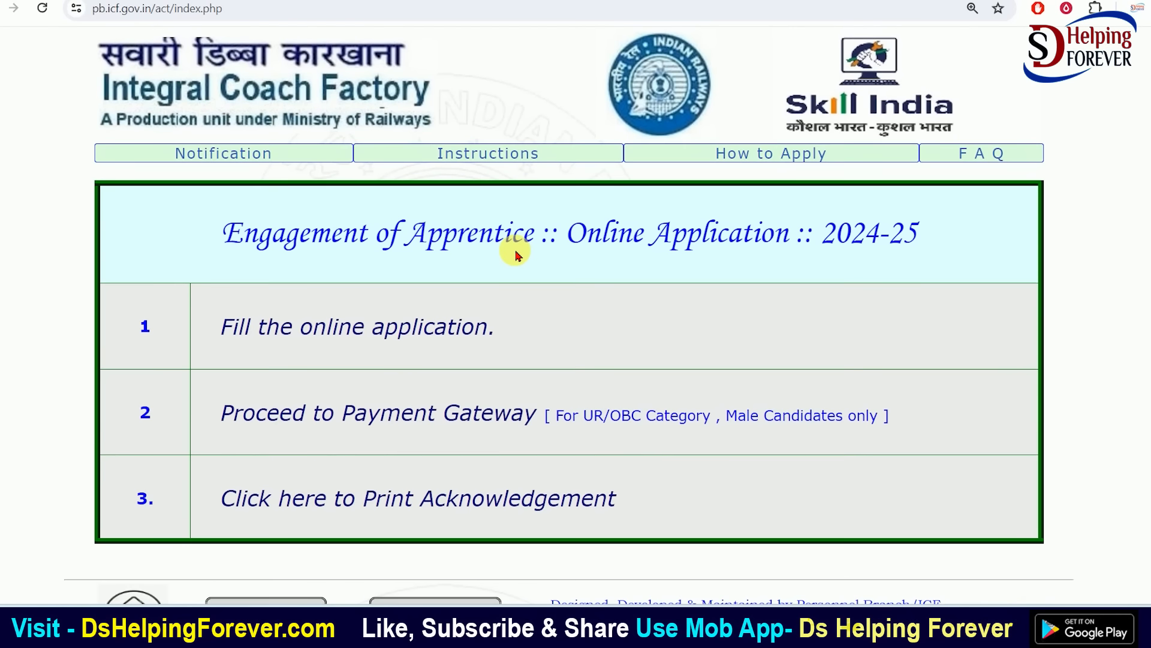
key("ctrl+minus")
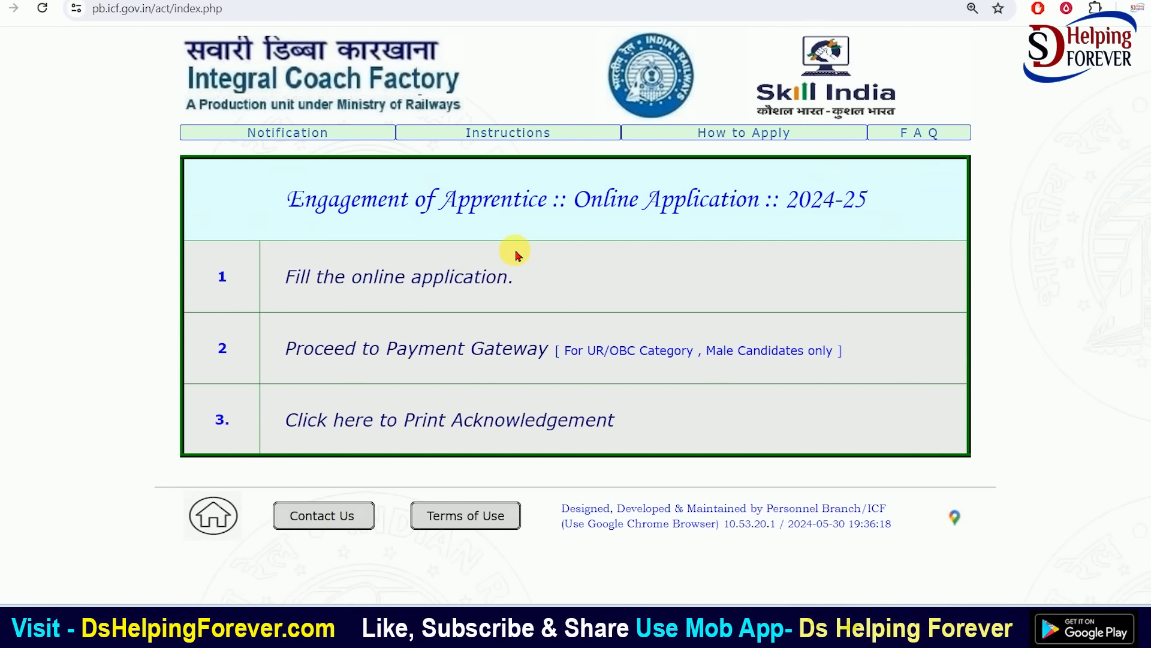
key("ctrl+minus")
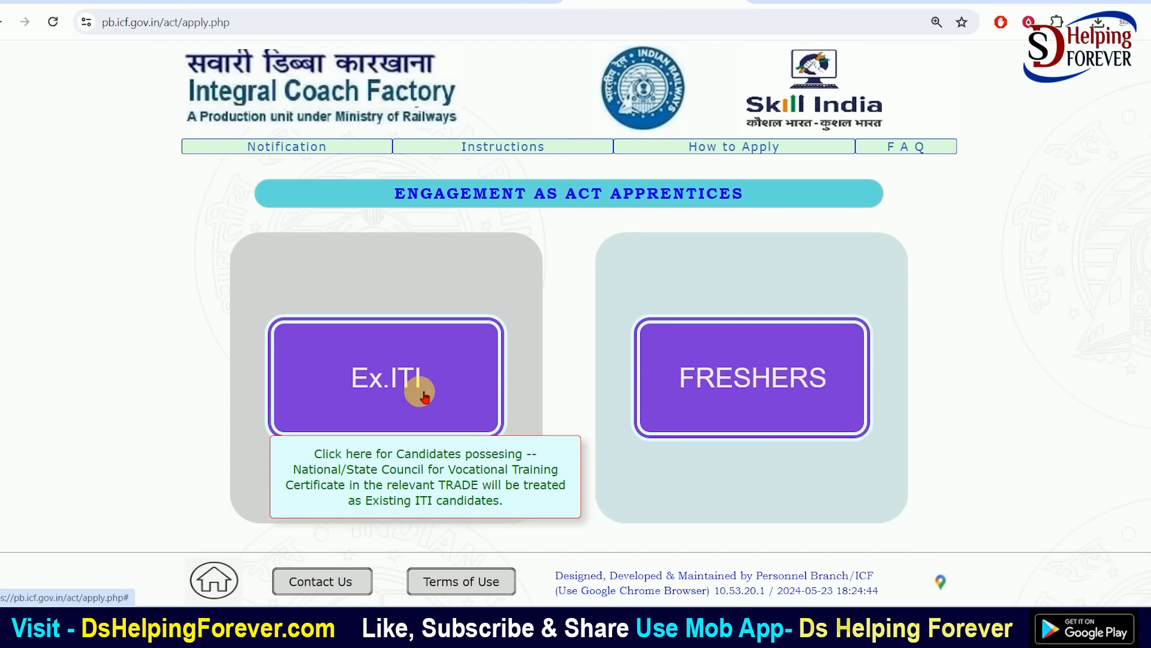
left_click(782, 377)
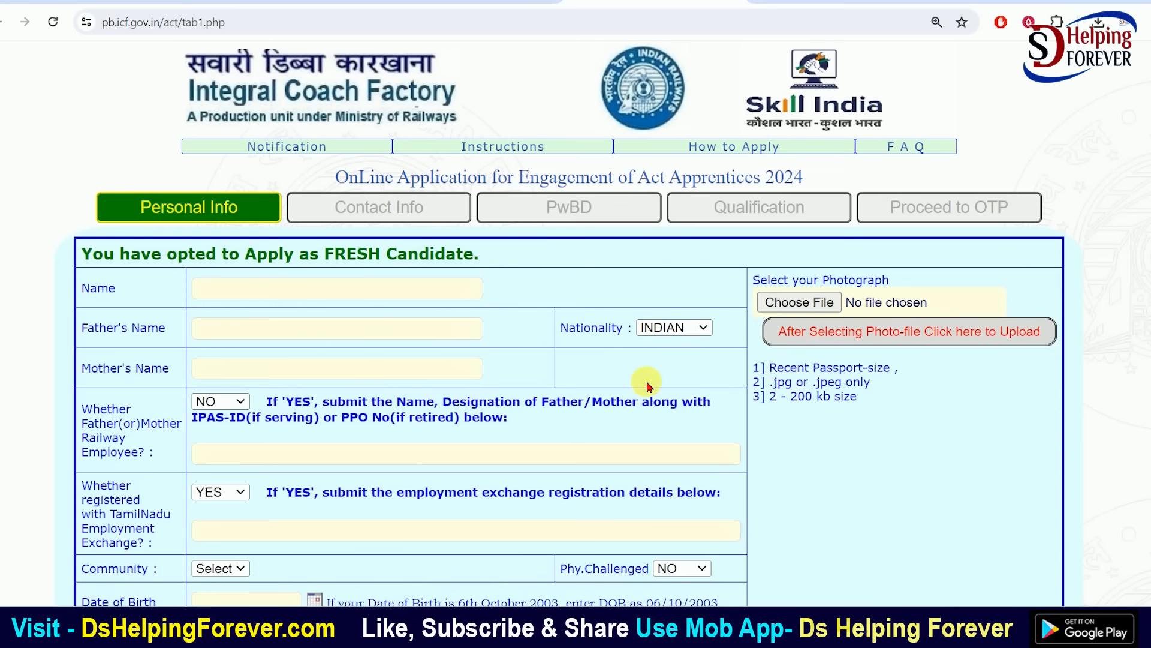
Step through the applicant, Father's and Mother's name fields, leaving nationality as INDIAN
left_click(287, 294)
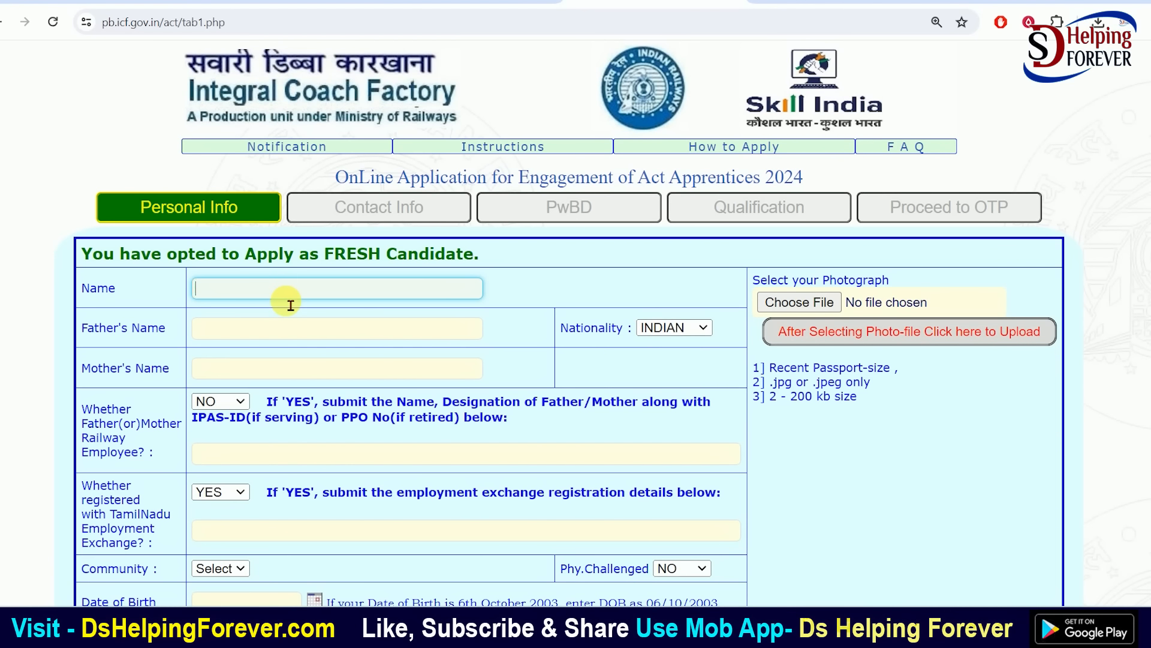
left_click(244, 334)
left_click(216, 375)
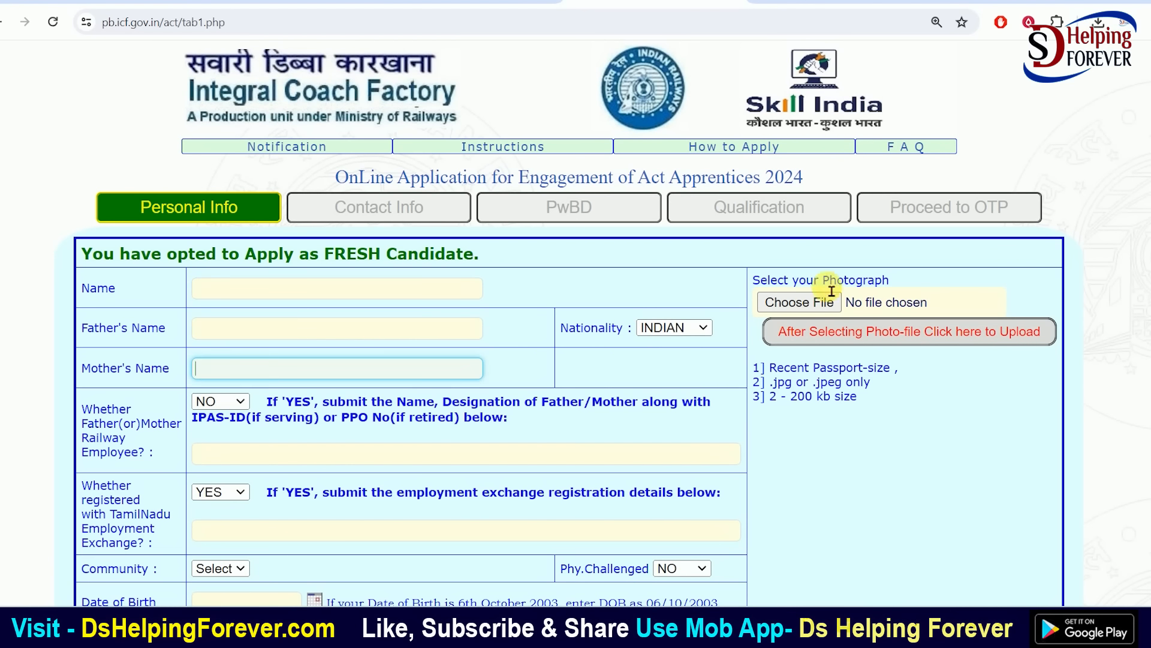
left_click(690, 327)
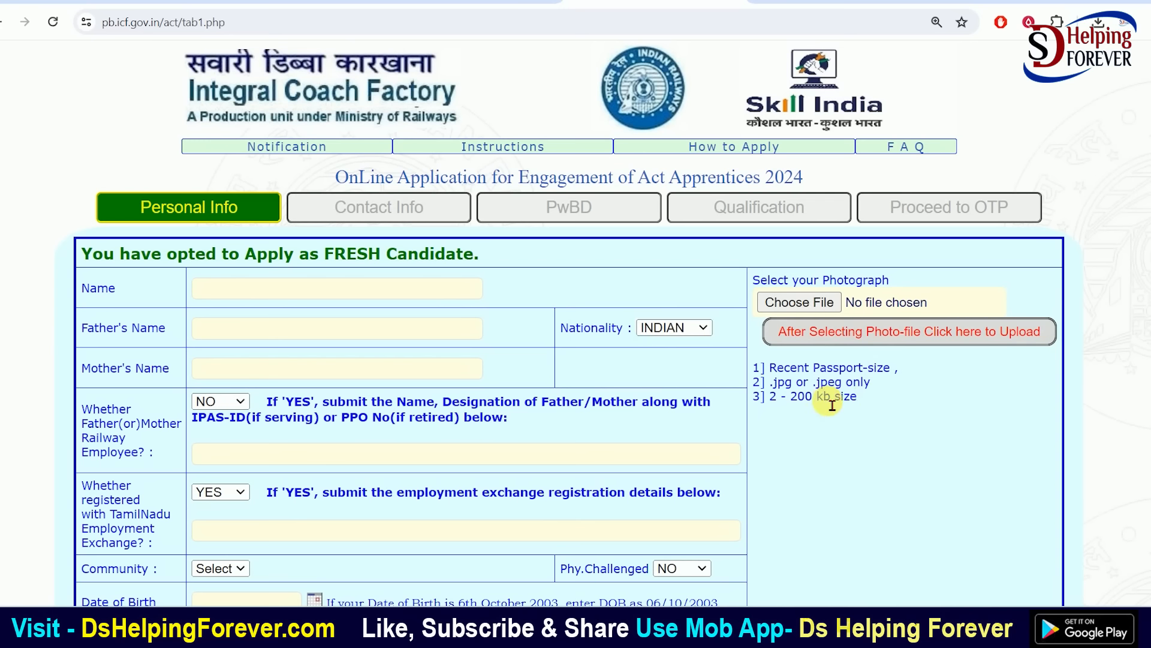
scroll(833, 404, "down", 2)
left_click(241, 216)
left_click(233, 180)
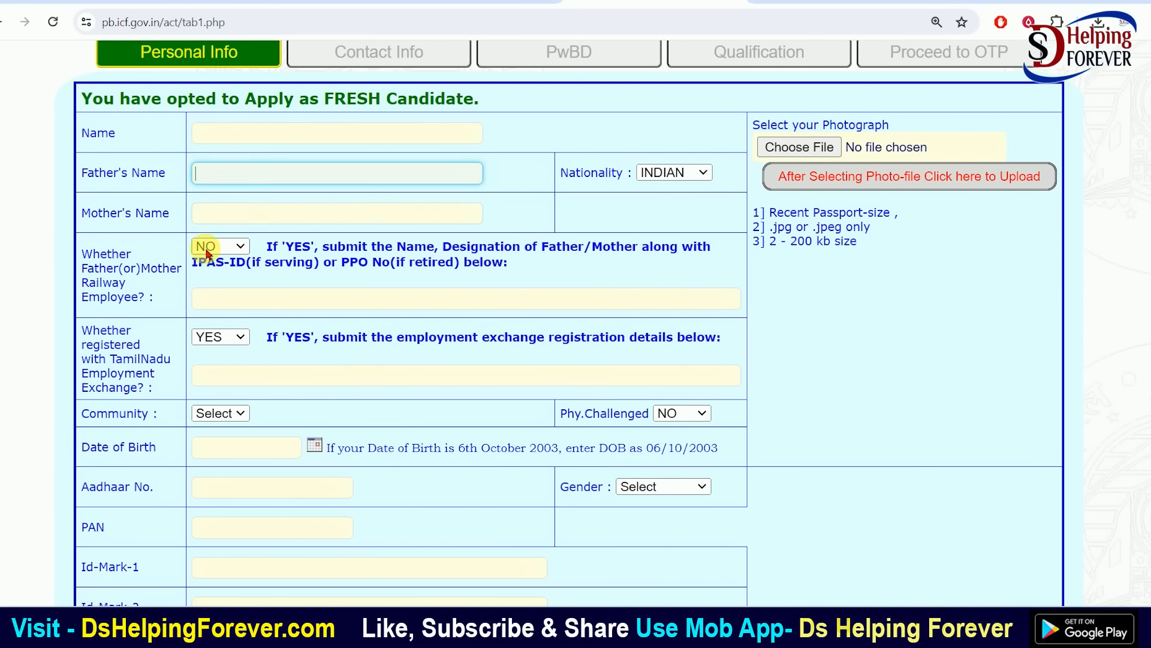
left_click(109, 264)
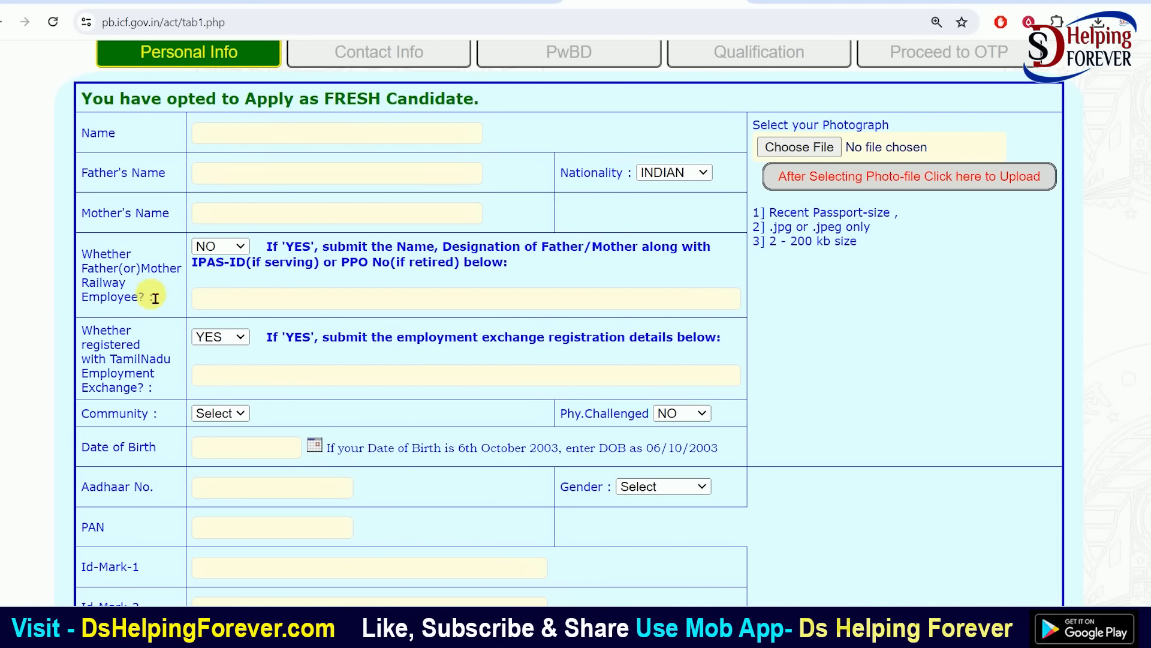
Keep the railway-employee parent answer at NO and leave the IPAS-ID/PPO field empty
left_click(227, 246)
left_click(214, 277)
left_click(234, 246)
left_click(216, 295)
scroll(214, 258, "down", 2)
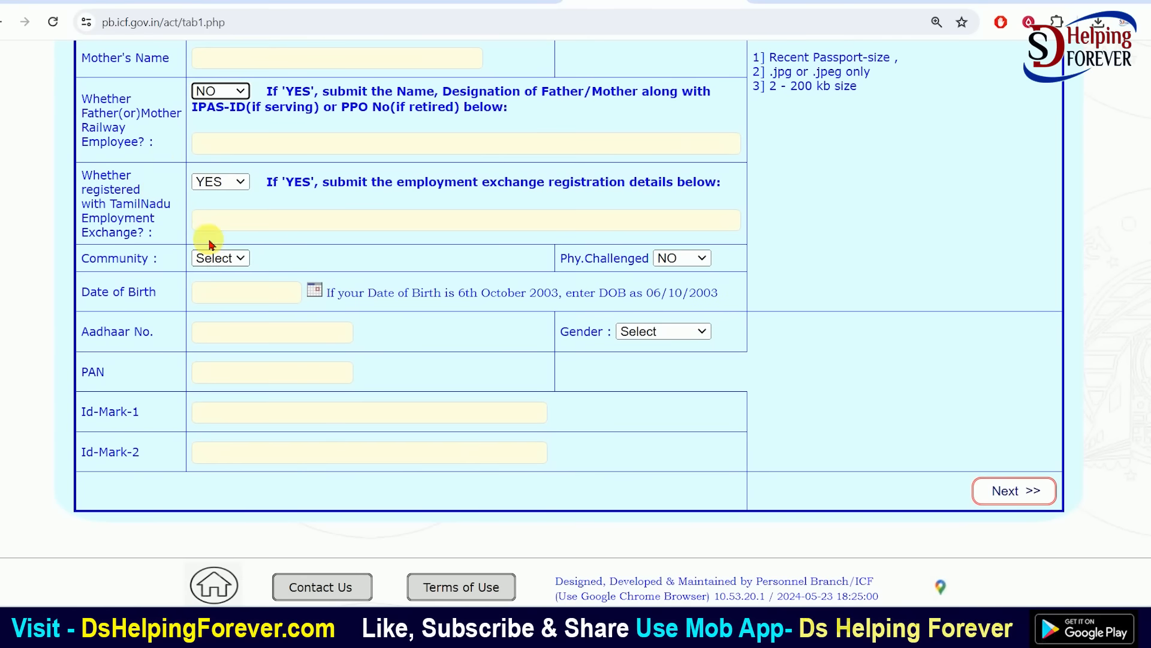
left_click(306, 145)
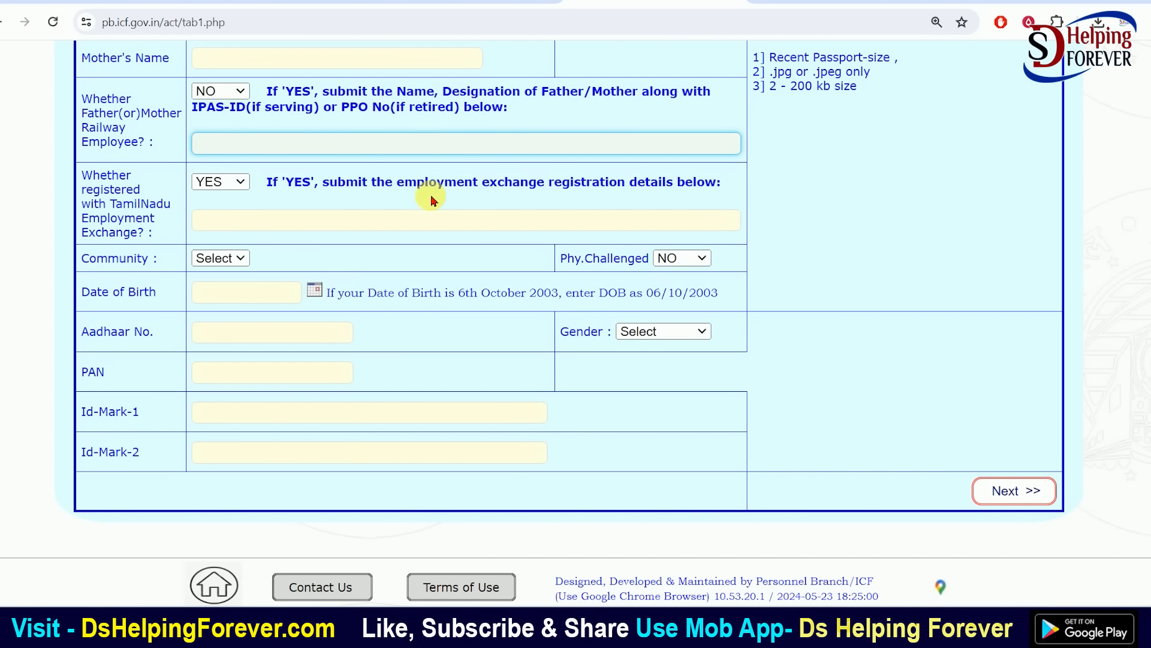
left_click(106, 187)
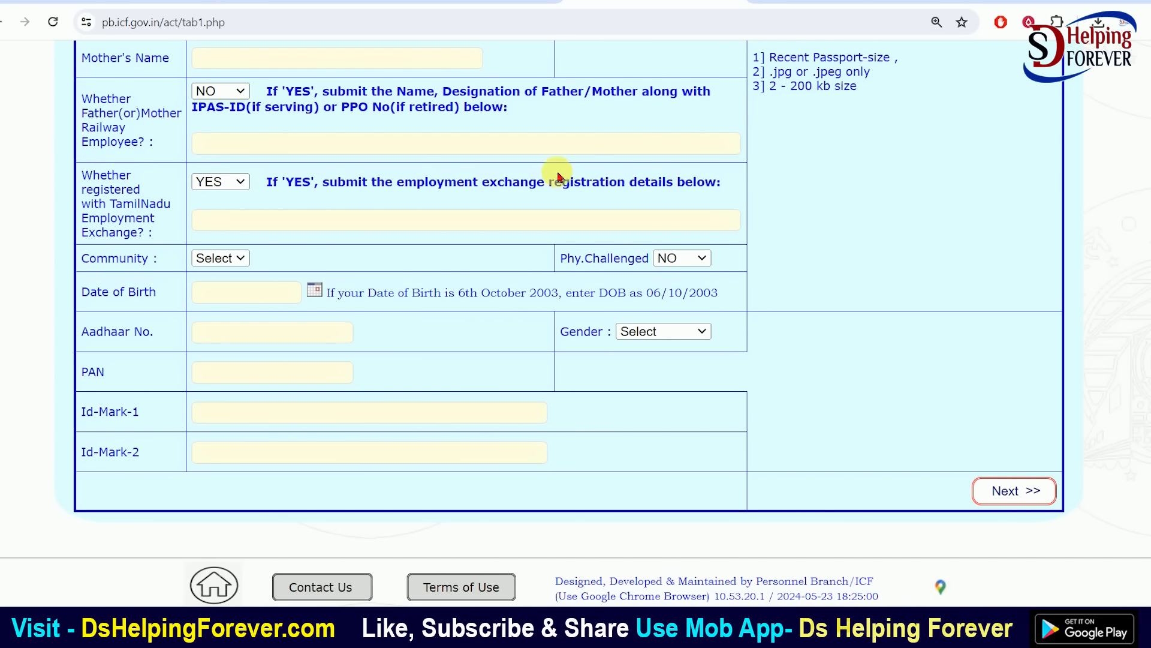
Set the TamilNadu Employment Exchange registration answer to NO
left_click(239, 180)
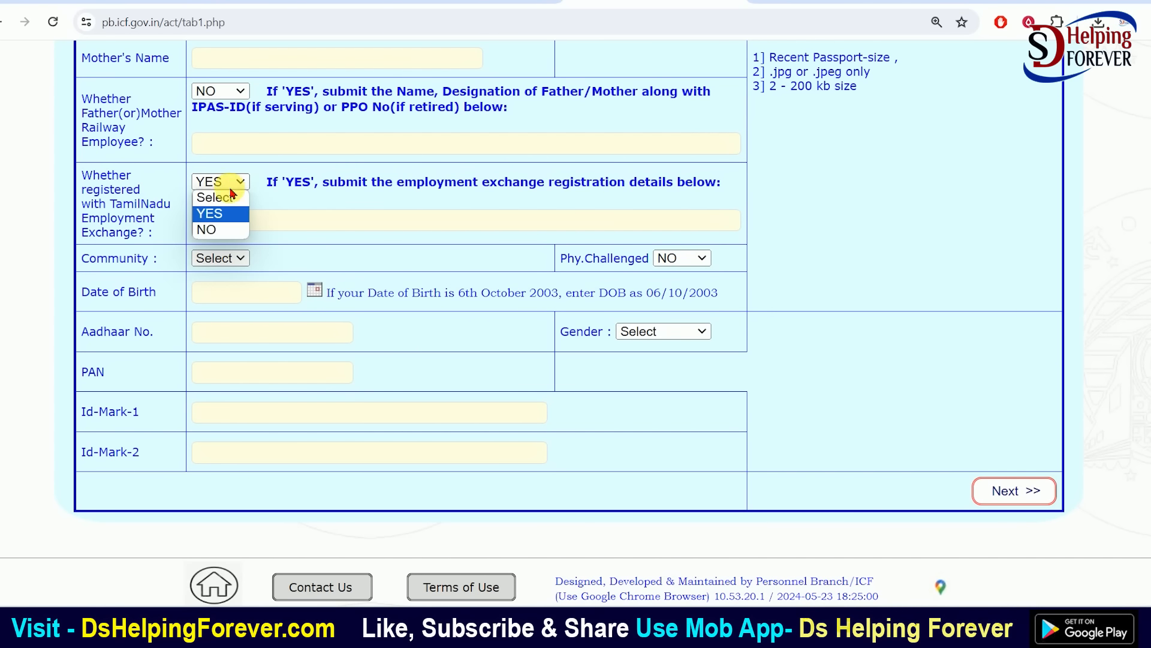
left_click(206, 229)
left_click(226, 181)
left_click(219, 214)
left_click(242, 222)
left_click(226, 181)
left_click(210, 230)
Choose SC as the community after trying OBC, UR and ST
left_click(198, 260)
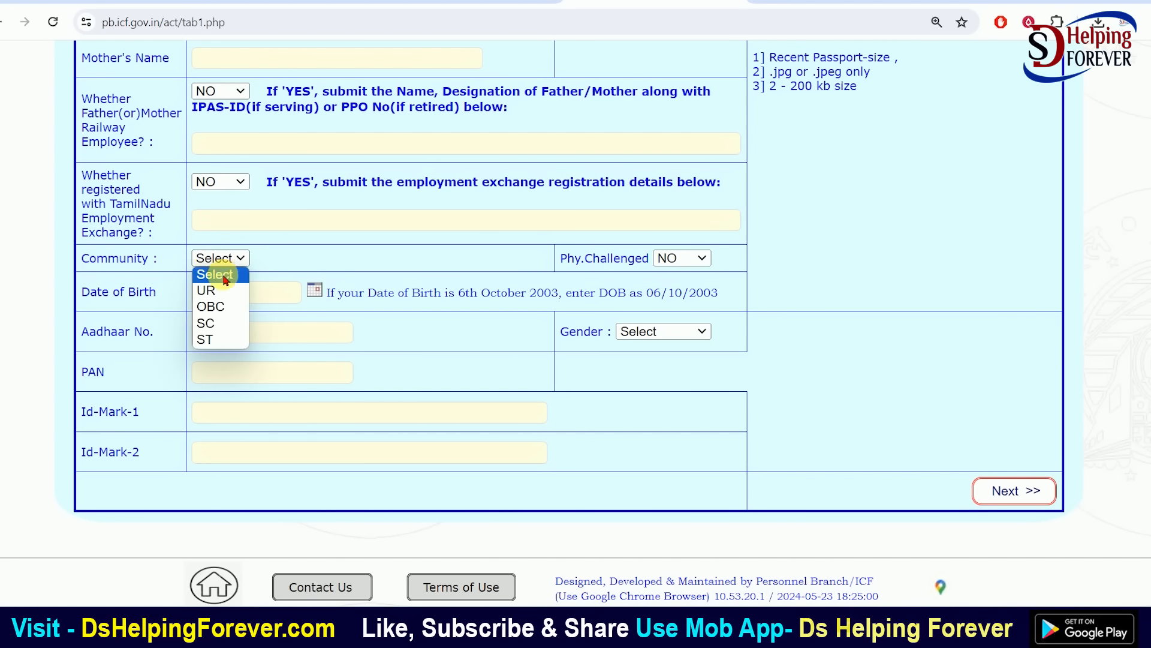
left_click(207, 323)
left_click(216, 258)
left_click(211, 307)
left_click(210, 263)
left_click(219, 323)
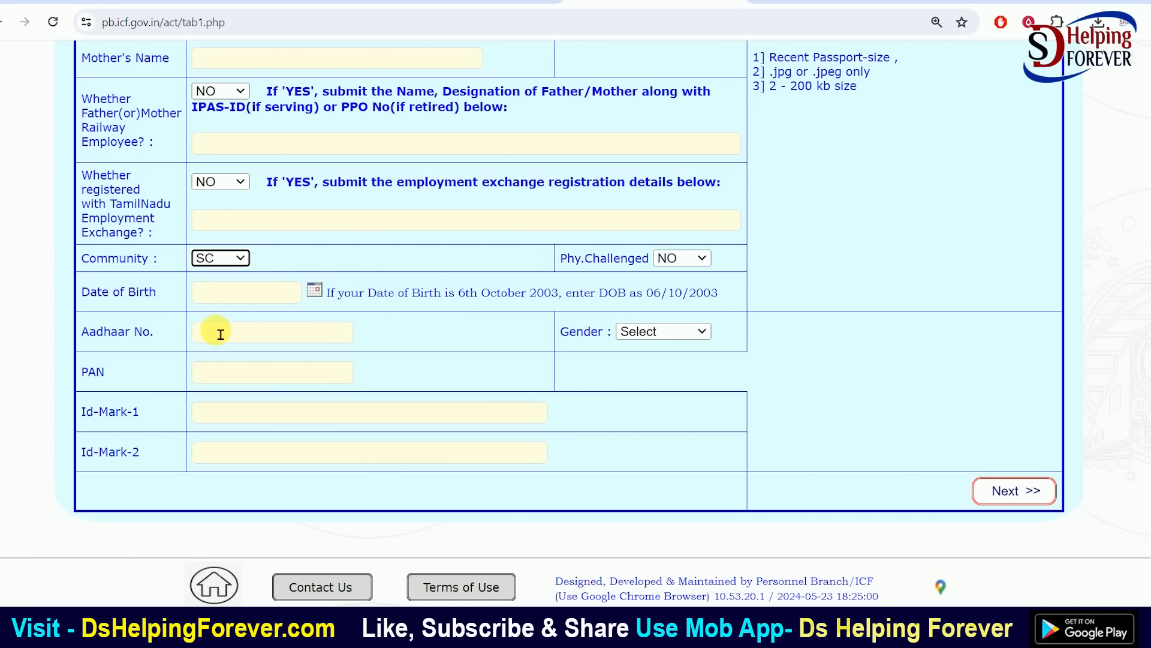
left_click(223, 258)
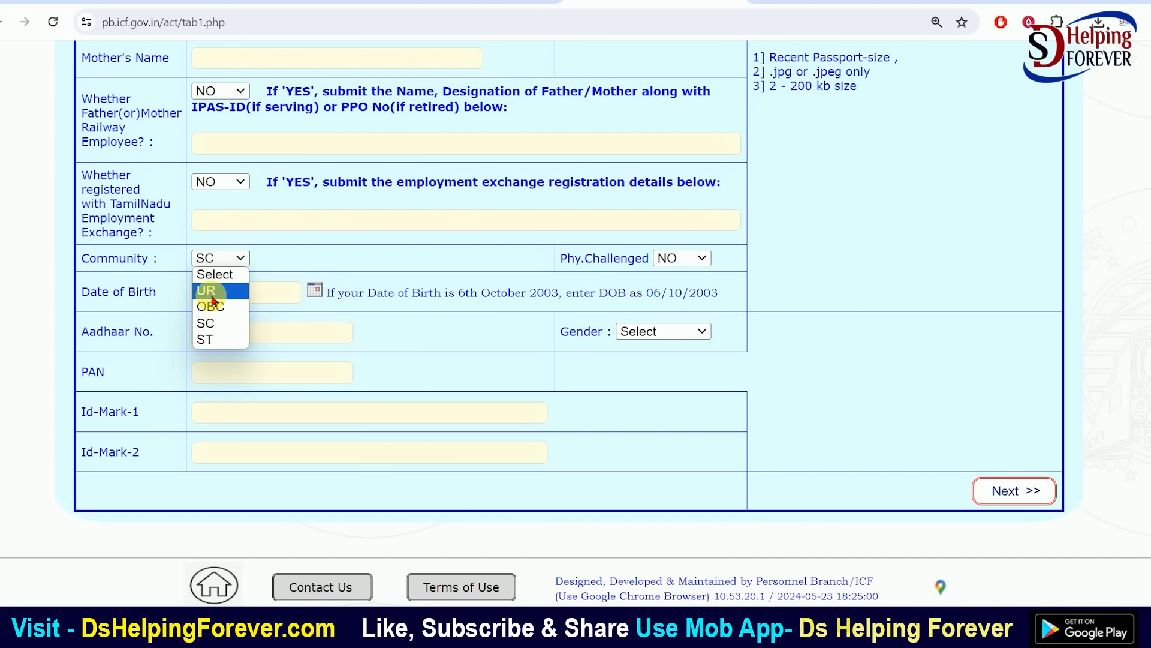
left_click(207, 289)
left_click(222, 257)
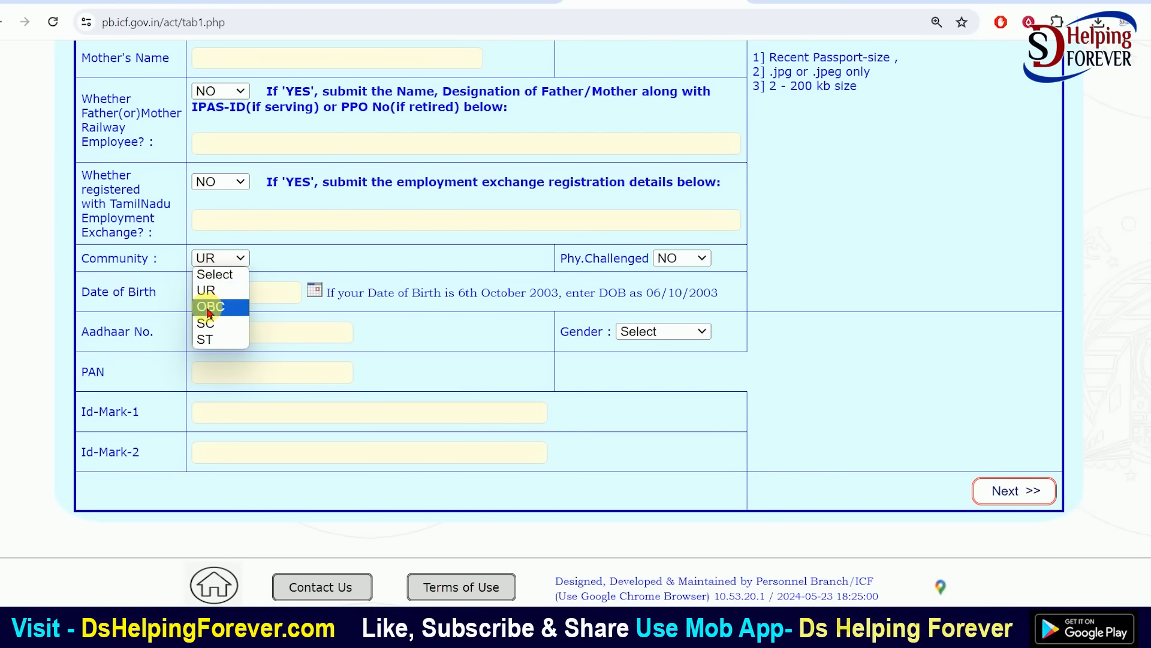
left_click(212, 326)
left_click(214, 259)
left_click(208, 339)
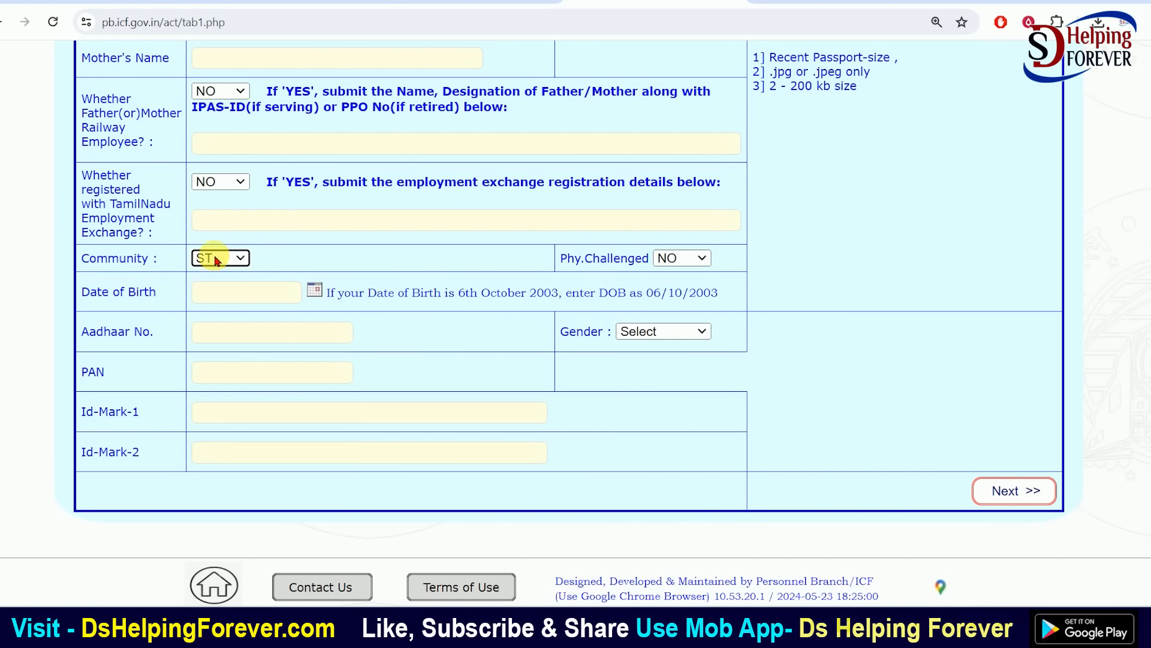
left_click(214, 258)
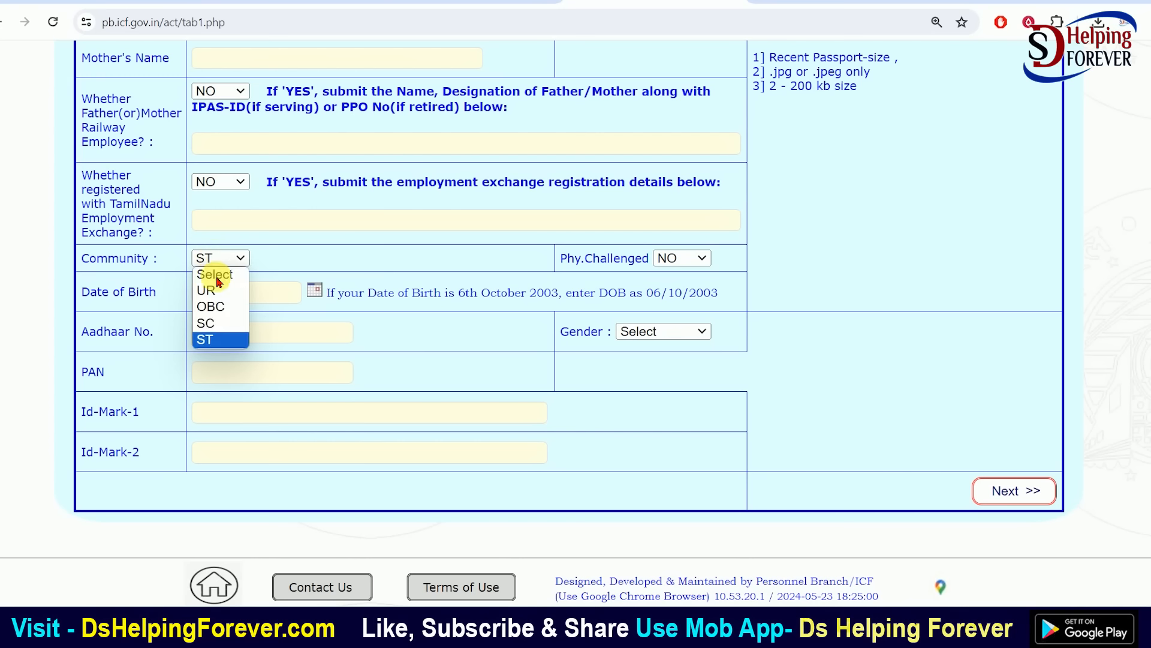
left_click(207, 323)
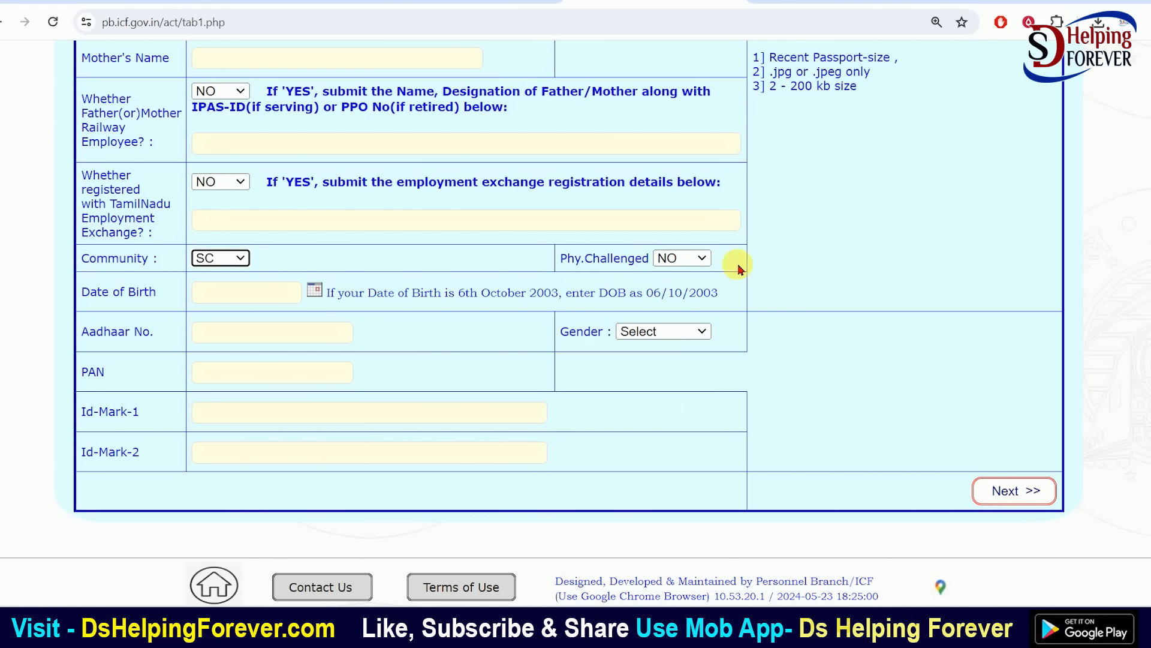
Leave Phy.Challenged set to NO
left_click(684, 257)
left_click(672, 307)
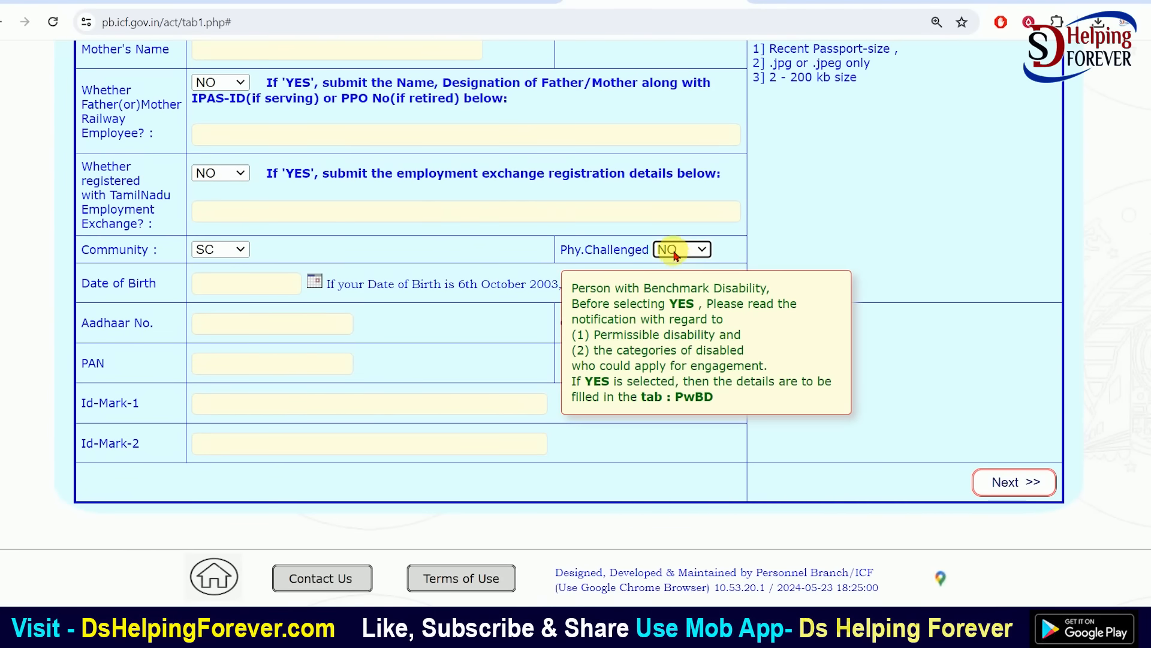
left_click(679, 252)
left_click(673, 550)
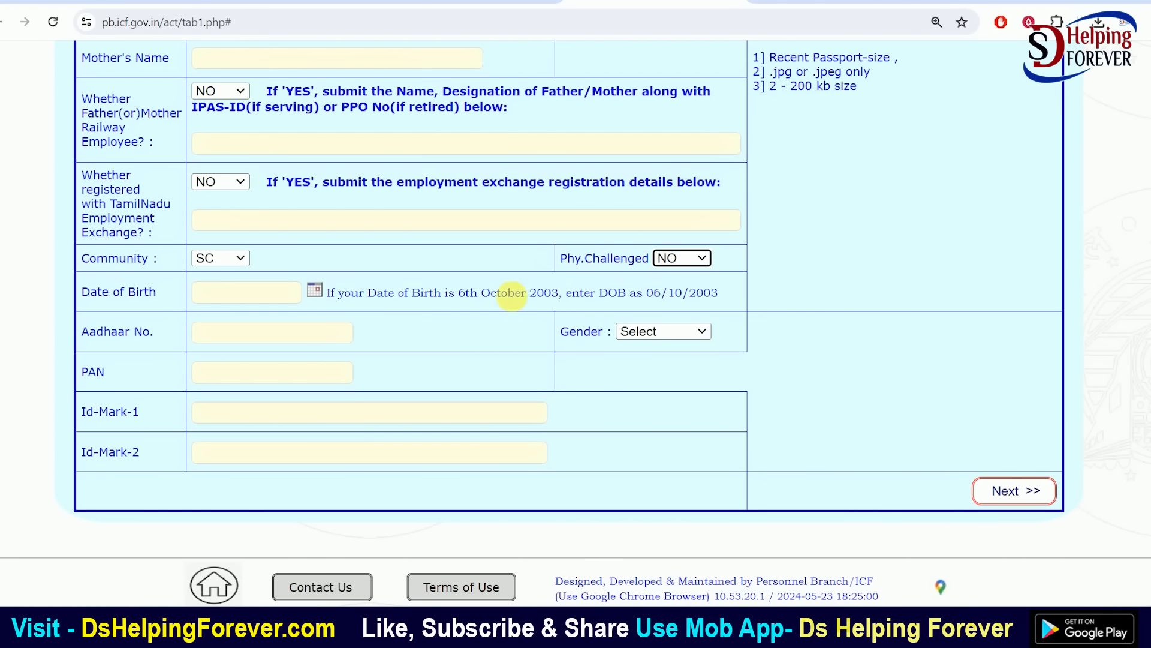
Set the Date of Birth to 07/06/2002 using the calendar
left_click(313, 282)
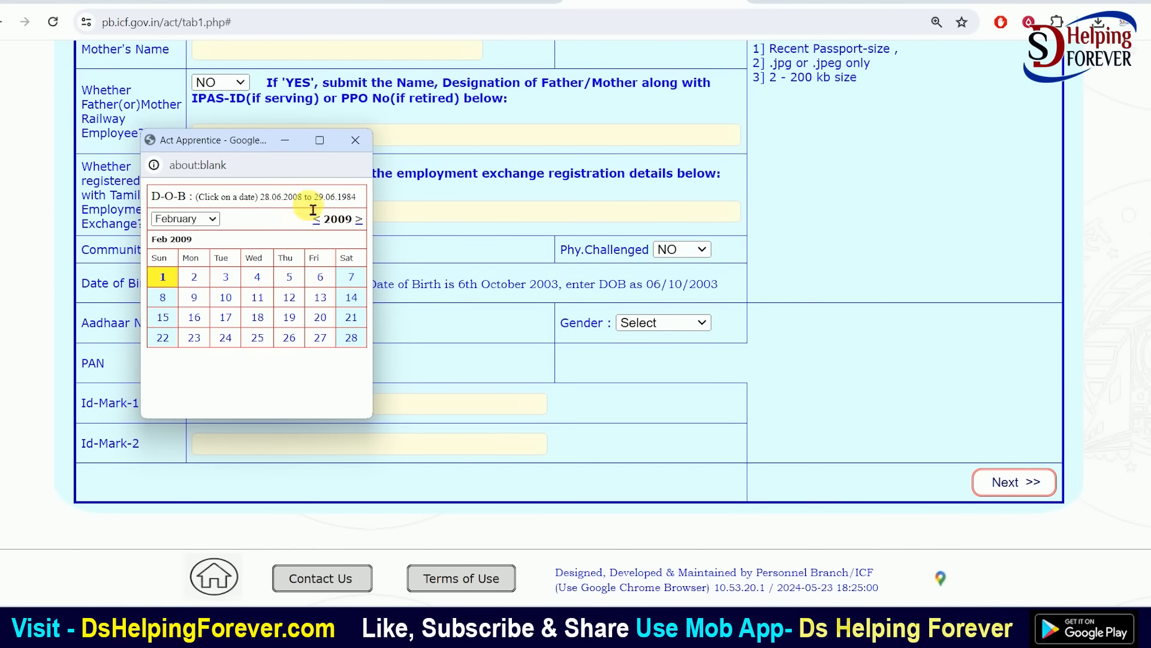
left_click(317, 220)
left_click(317, 220)
left_click(317, 220)
left_click(317, 220)
left_click(318, 220)
left_click(317, 220)
left_click(318, 220)
left_click(317, 221)
left_click(317, 220)
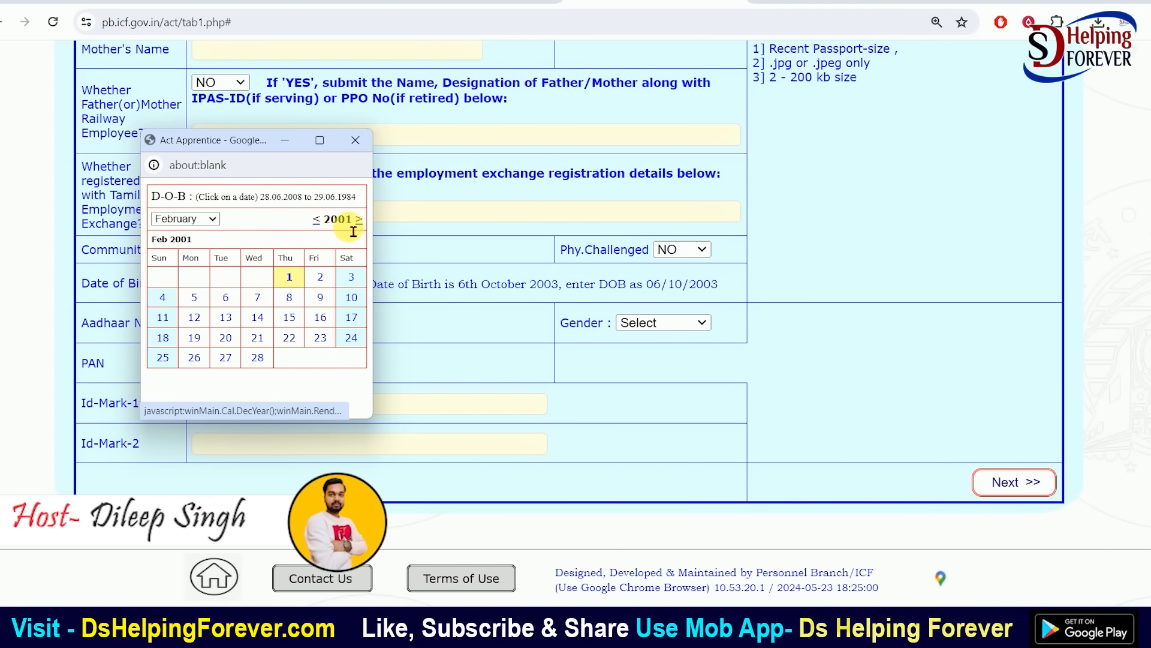
left_click(317, 220)
left_click(317, 220)
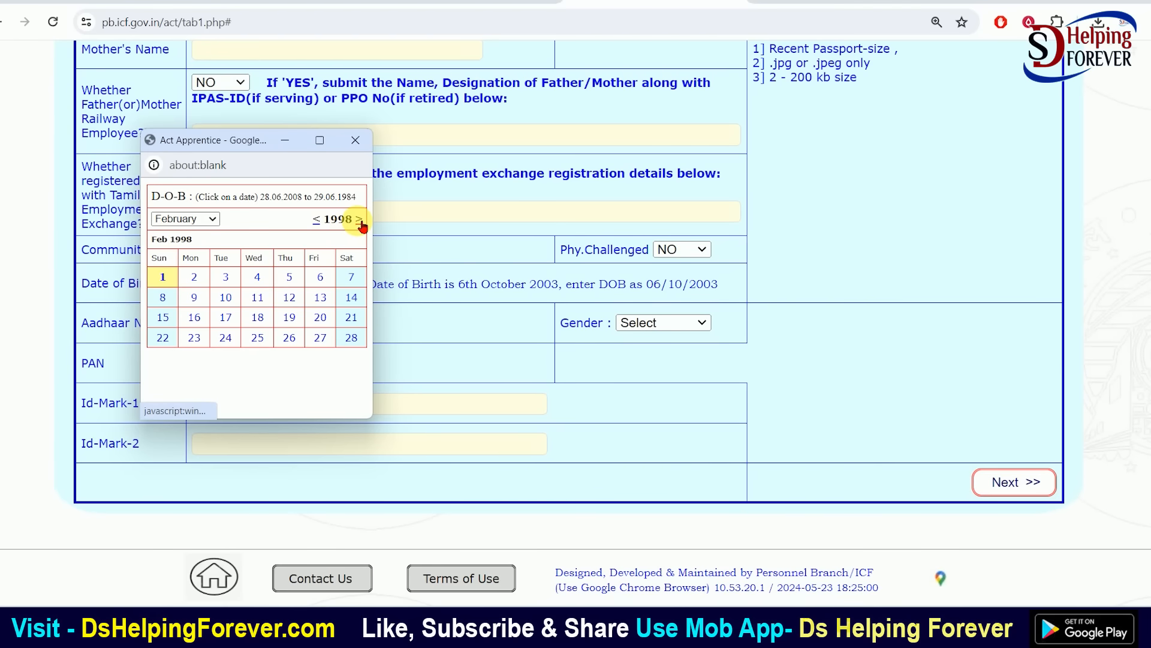
left_click(359, 219)
left_click(359, 219)
left_click(358, 220)
left_click(359, 219)
left_click(321, 298)
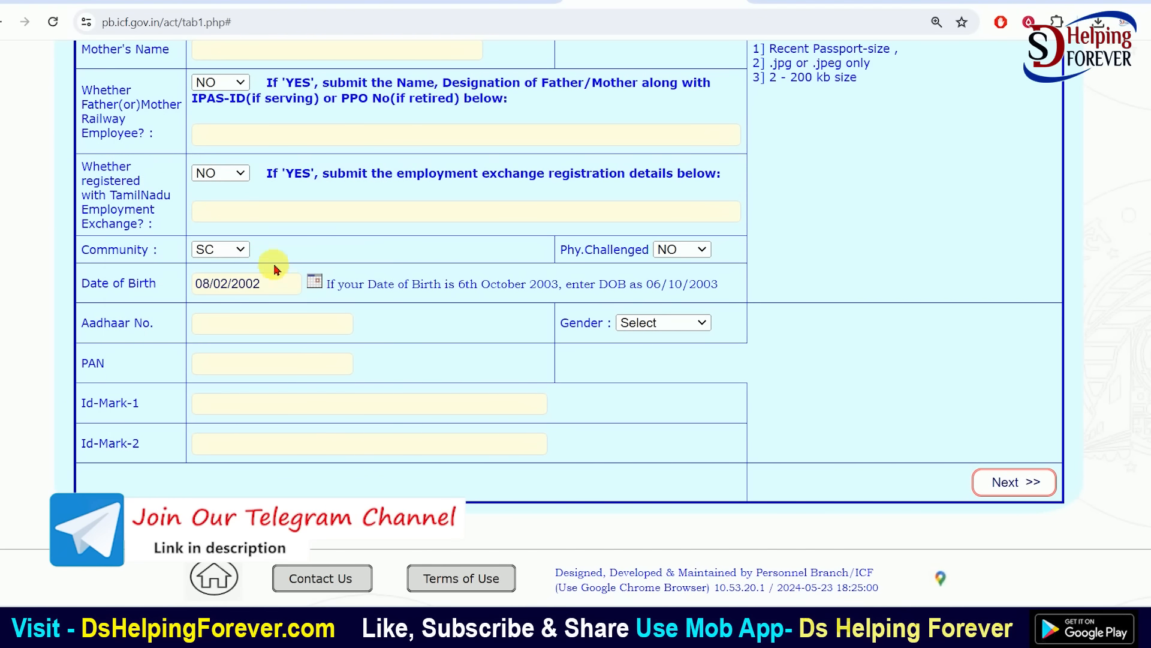
left_click(314, 281)
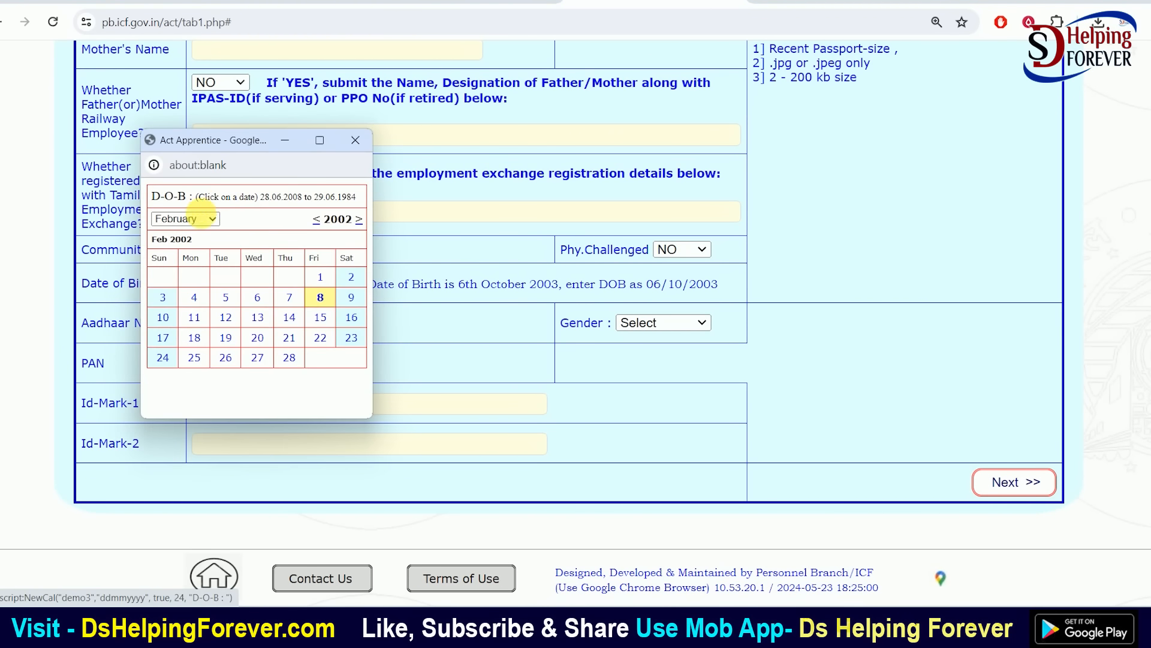
left_click(204, 219)
left_click(171, 299)
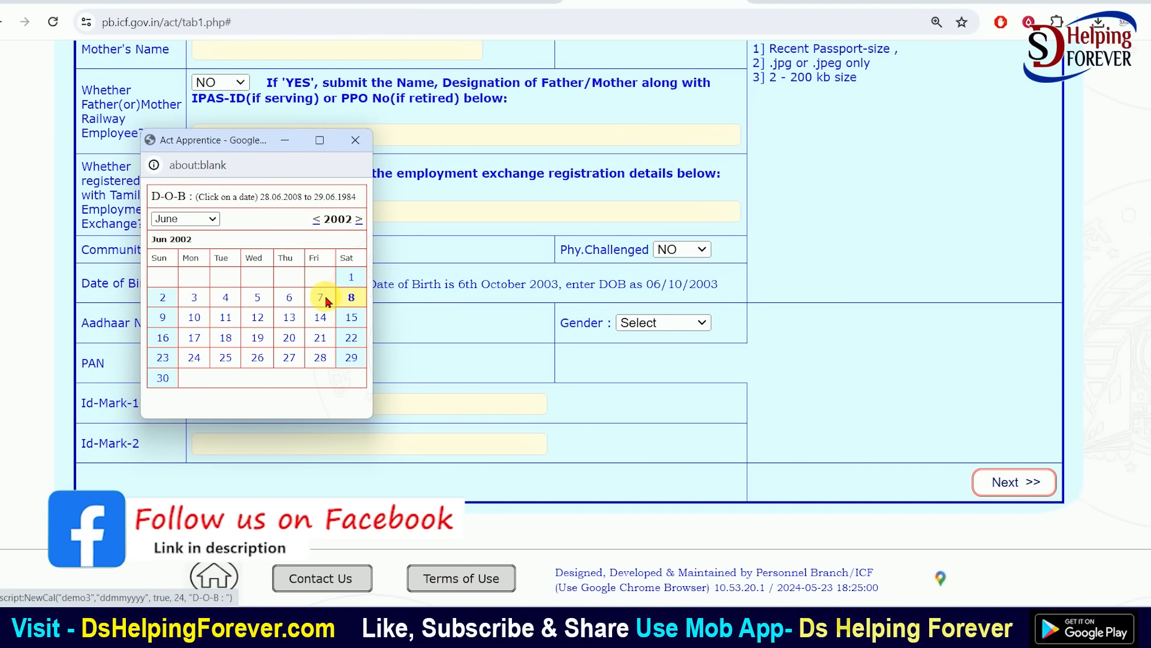
left_click(320, 297)
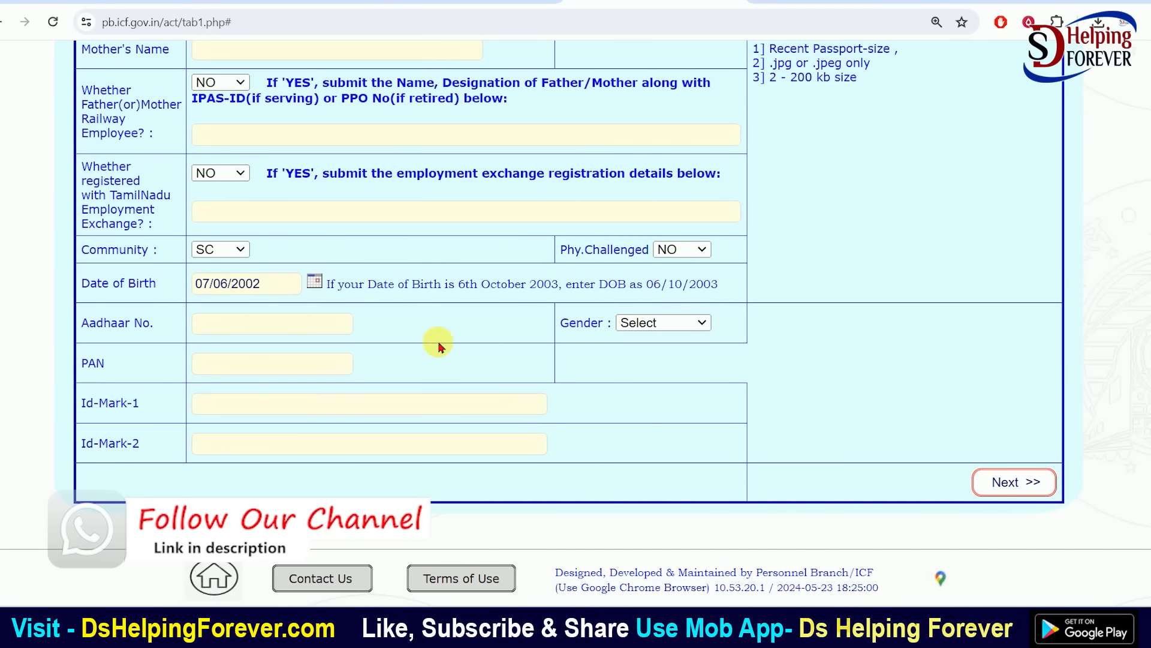
Set Gender to Male
left_click(697, 322)
left_click(624, 355)
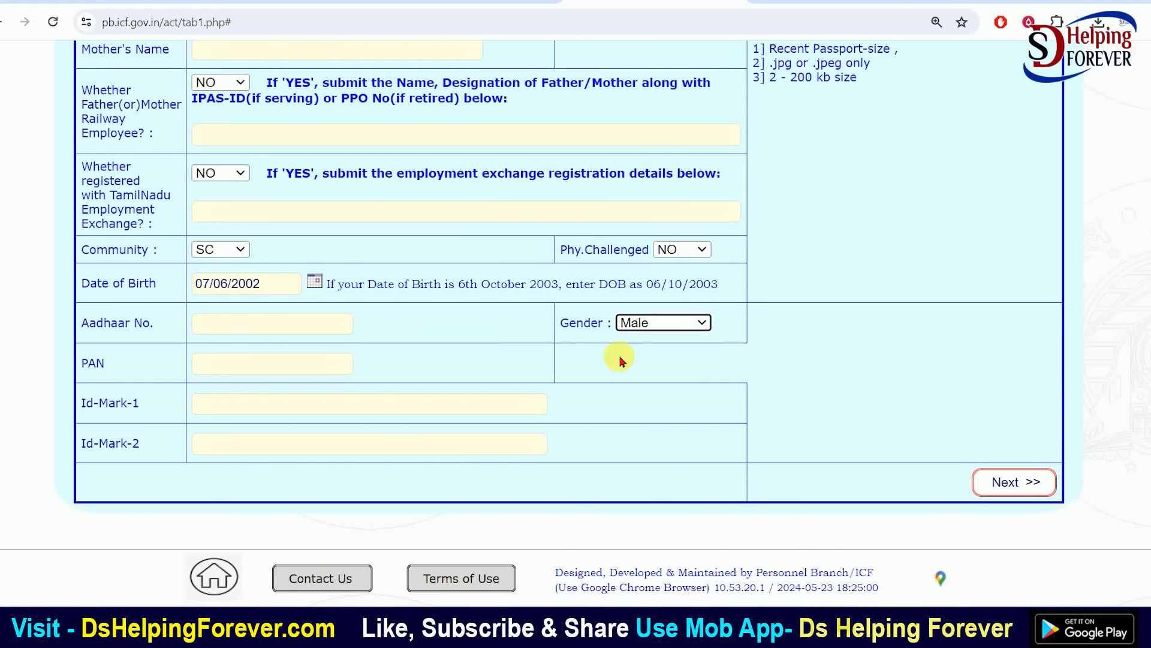
left_click(98, 414)
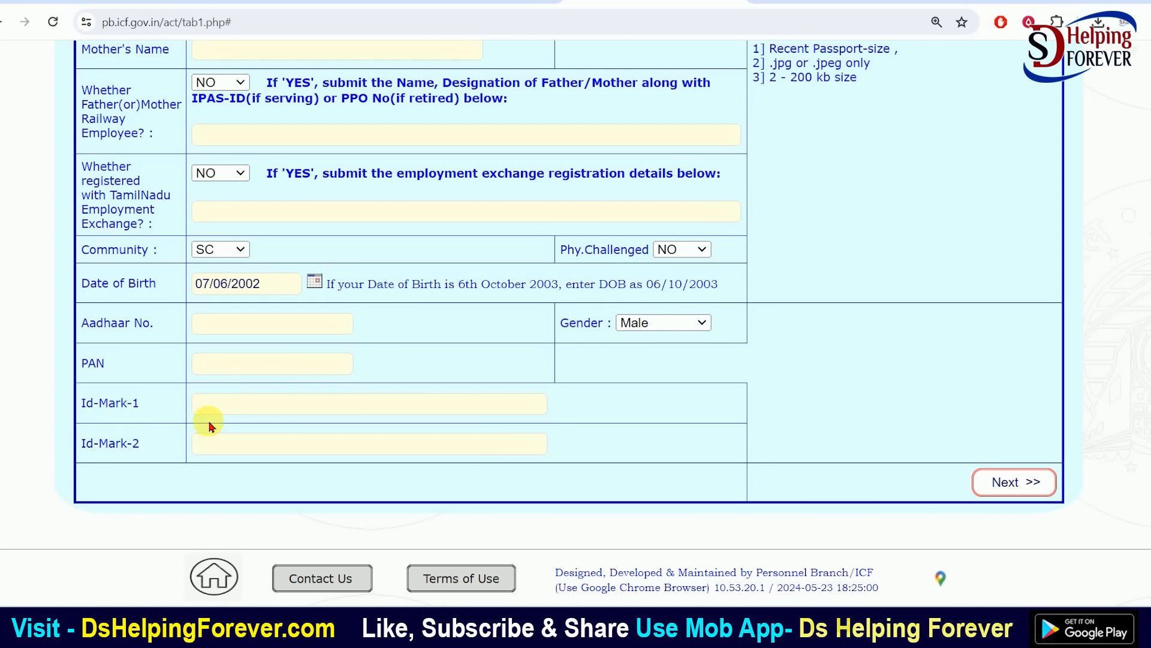
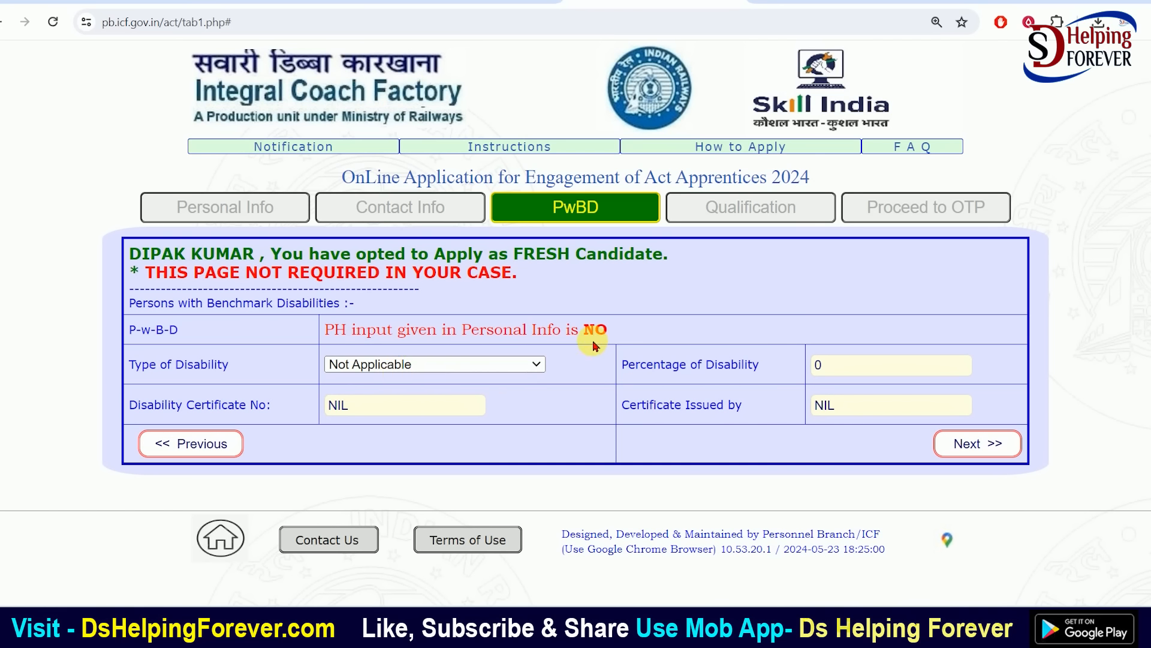
Leave the PwBD fields at Not Applicable, 0 and NIL and continue to Qualification details
left_click(970, 443)
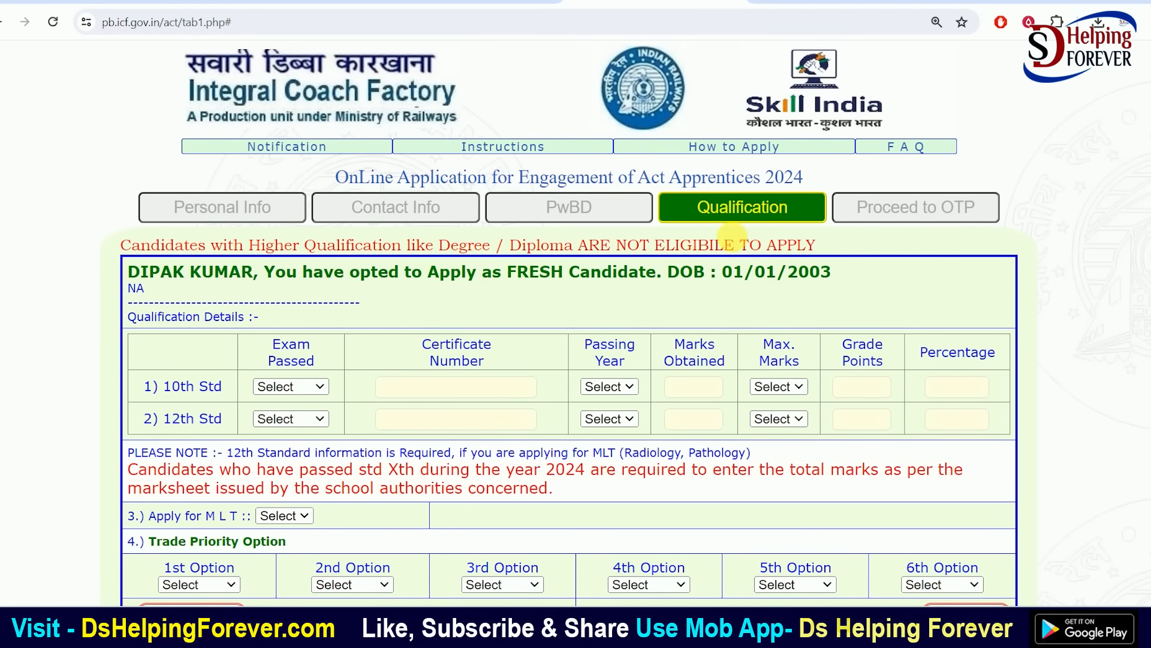
Try CBSE and then SSLC as the 10th Std exam passed
scroll(515, 295, "down", 3)
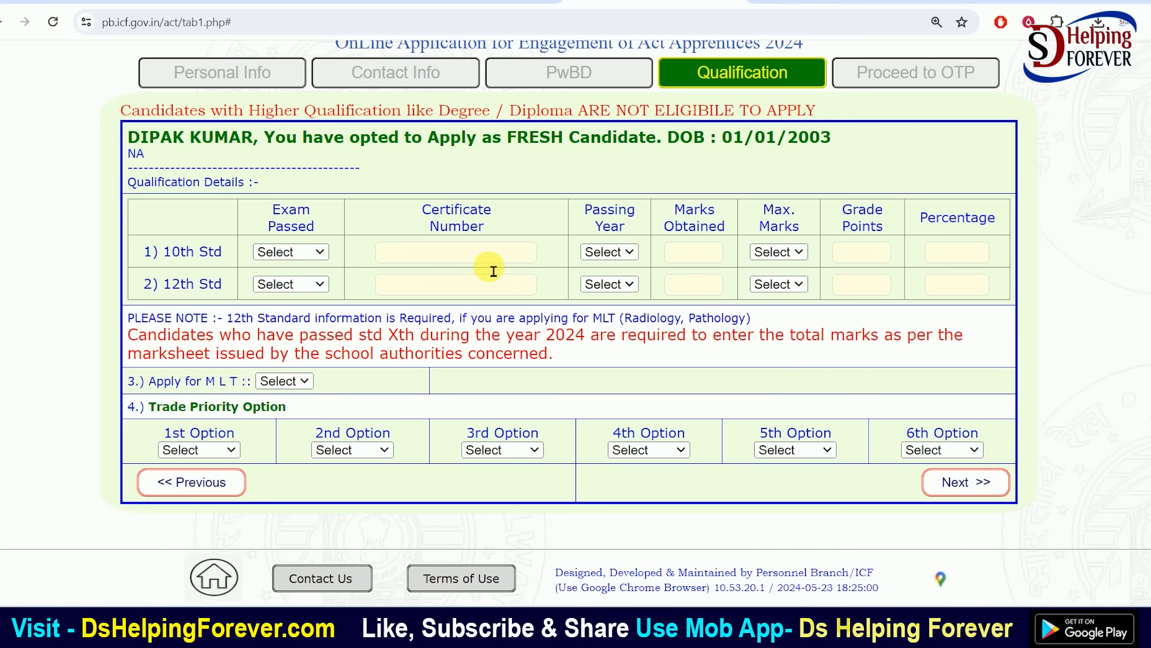
left_click(303, 251)
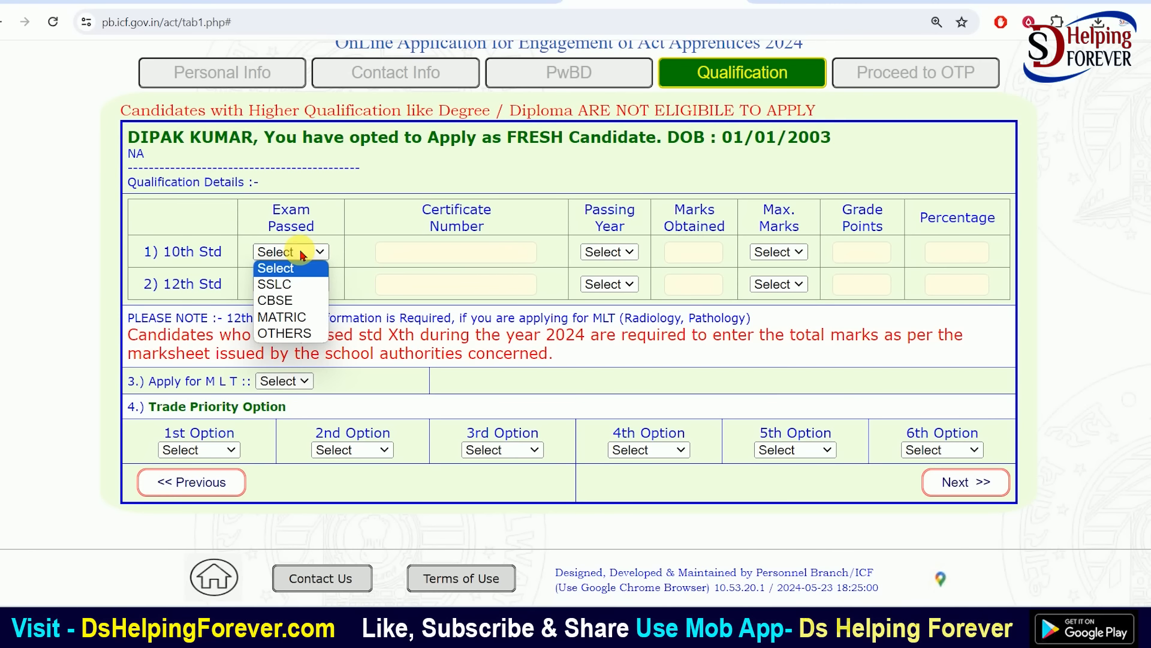
left_click(302, 300)
left_click(439, 256)
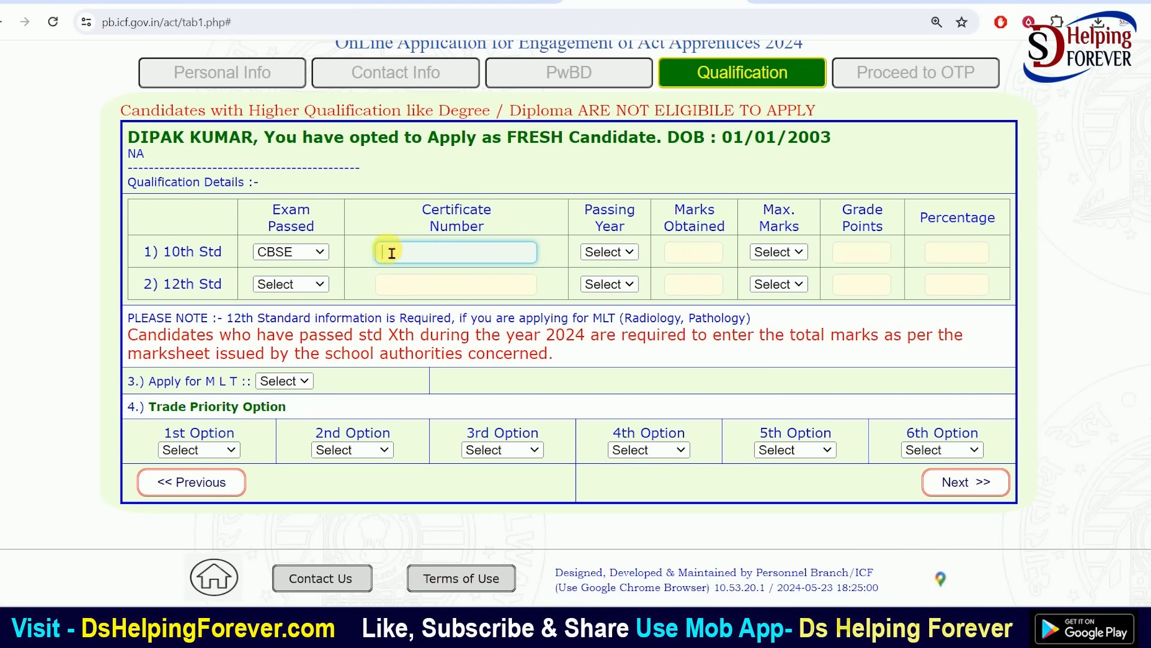
left_click(297, 251)
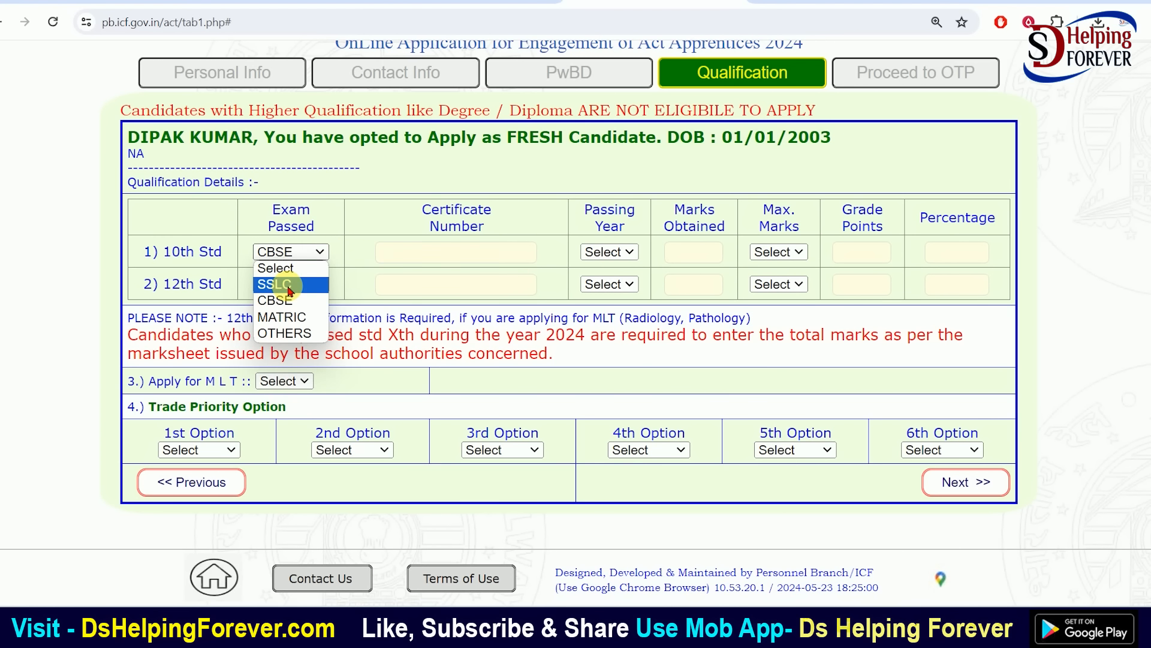
left_click(283, 288)
left_click(489, 255)
Settle on MATRIC as the 10th Std exam, leaving the passing year unchanged
left_click(307, 259)
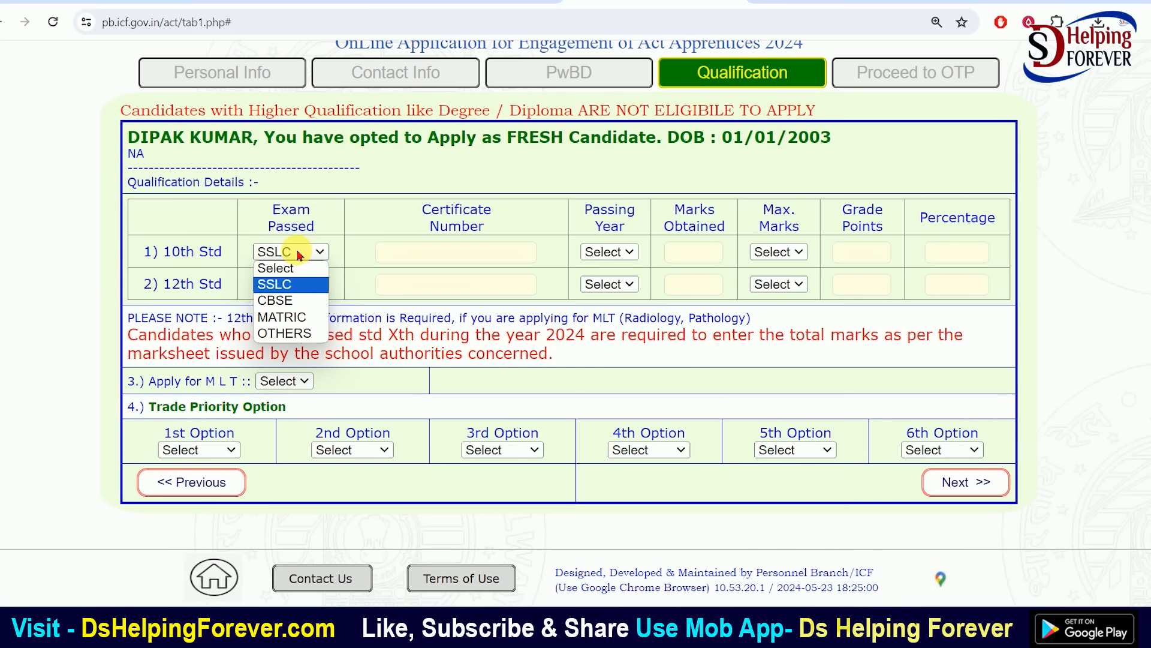
left_click(285, 318)
left_click(448, 264)
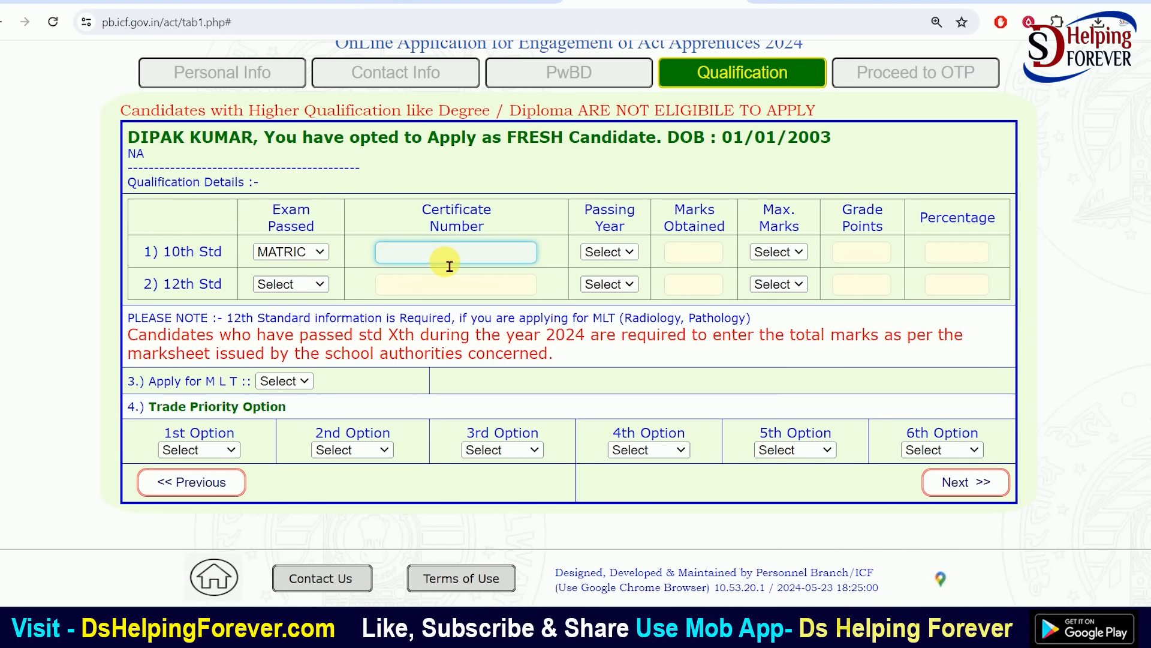
left_click(617, 252)
left_click(708, 252)
left_click(779, 252)
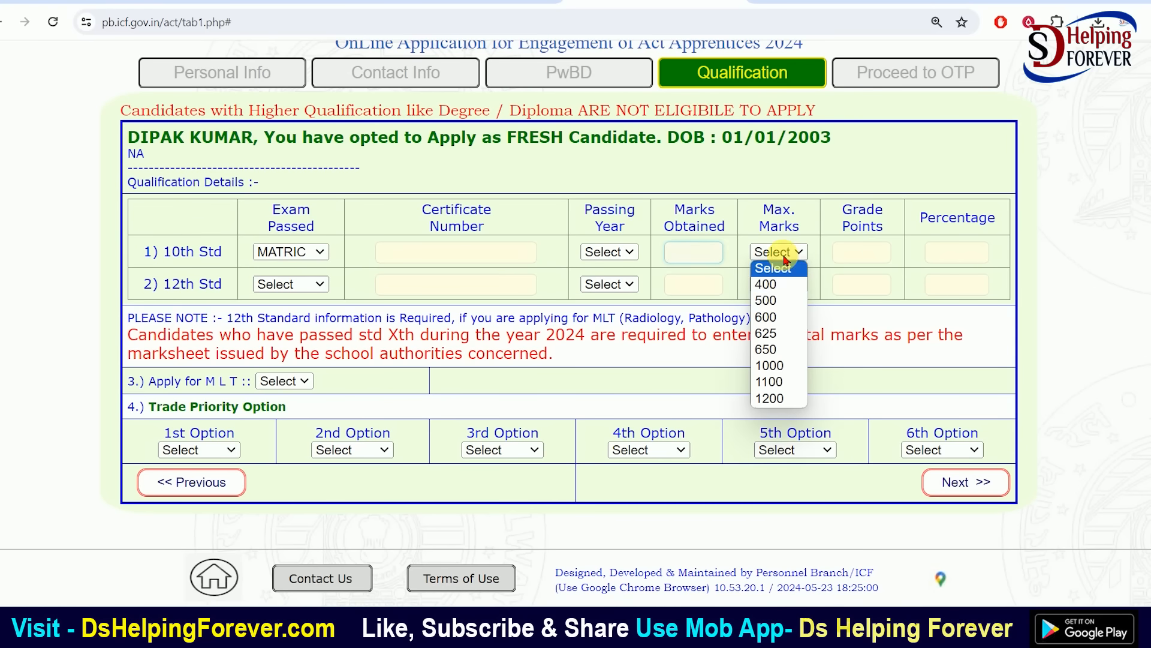
Set the 10th Std maximum marks to 500
left_click(769, 300)
left_click(864, 257)
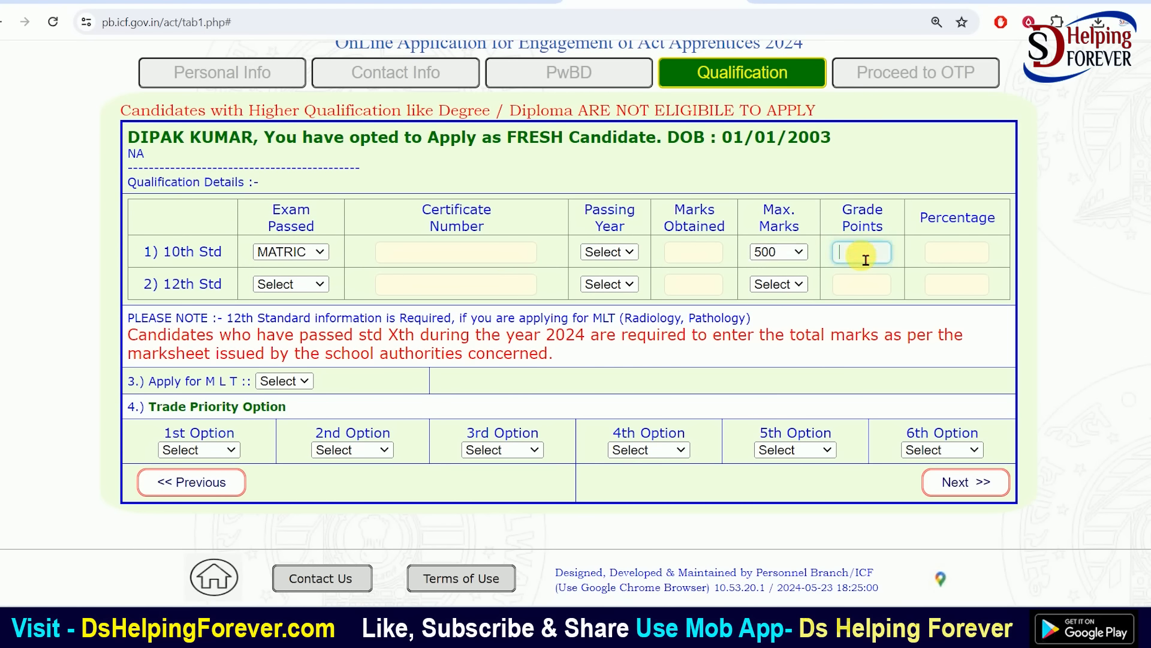
left_click(794, 251)
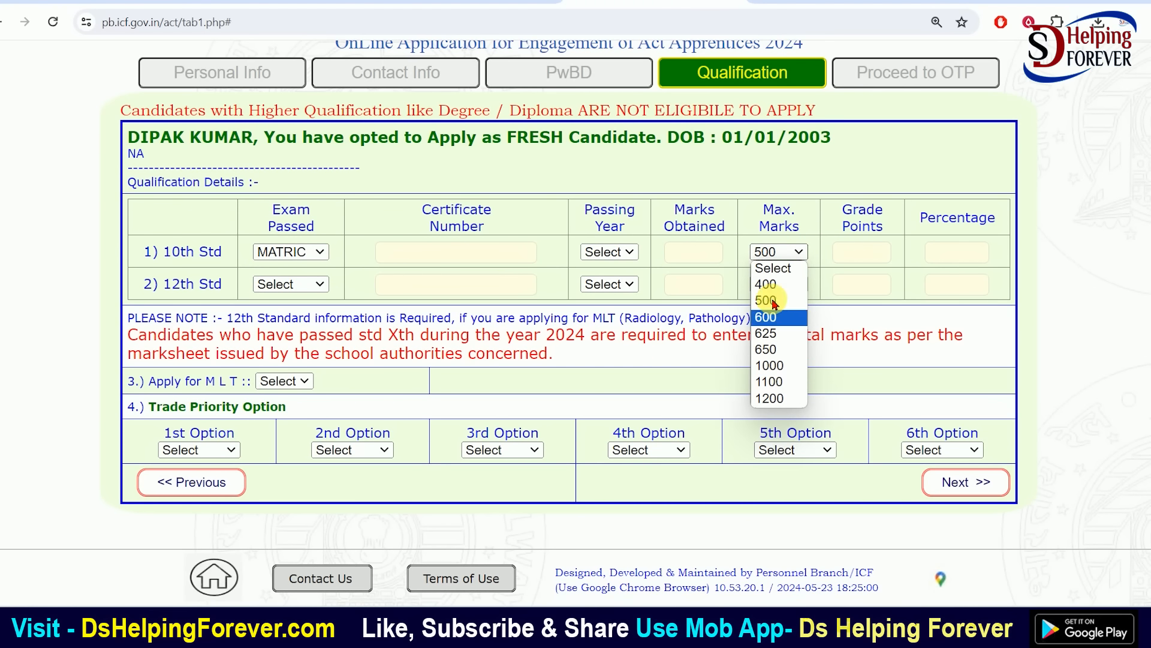
left_click(770, 251)
left_click(854, 256)
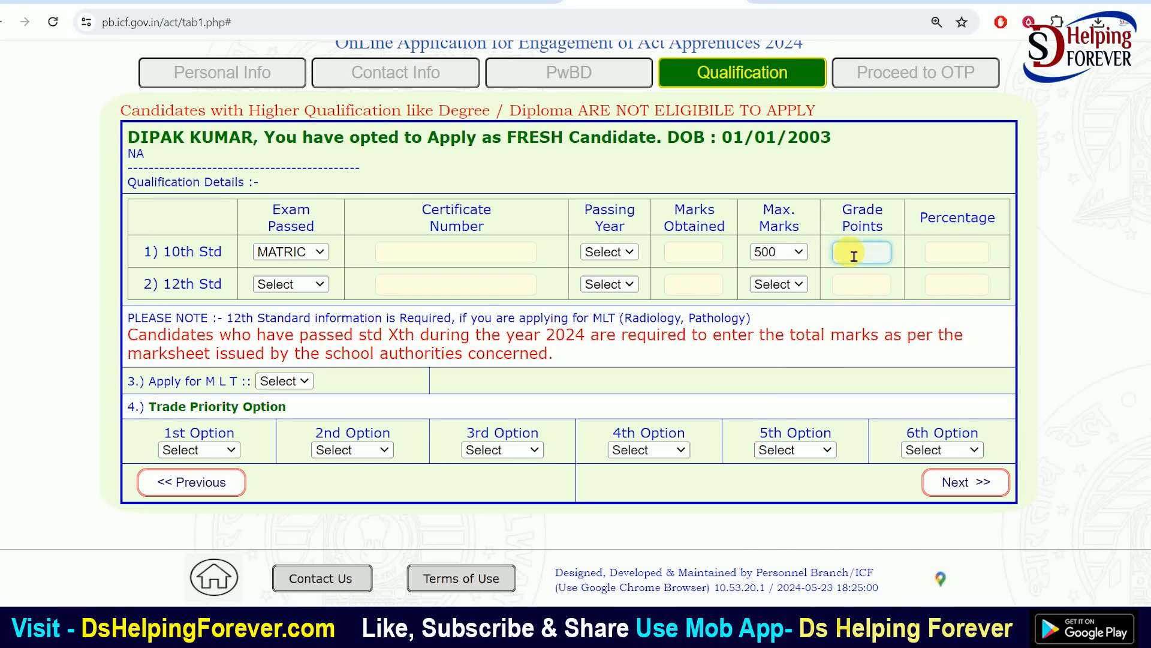
left_click(881, 231)
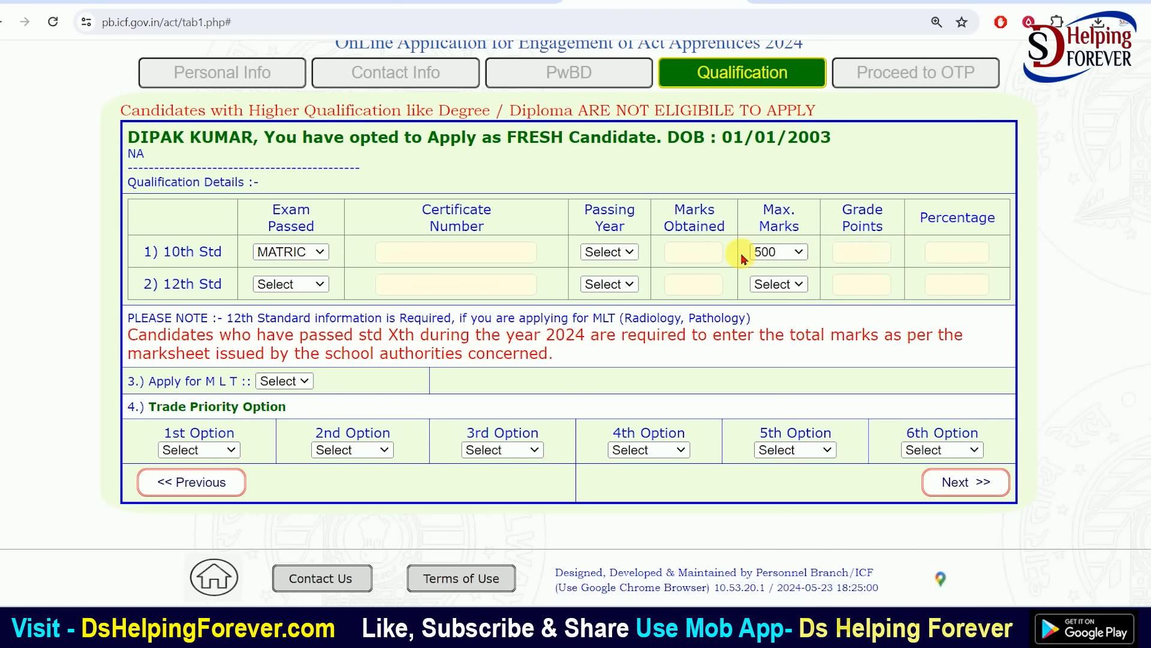
Enter 310 marks obtained so grade points show 0 and percentage 62.00
left_click(712, 263)
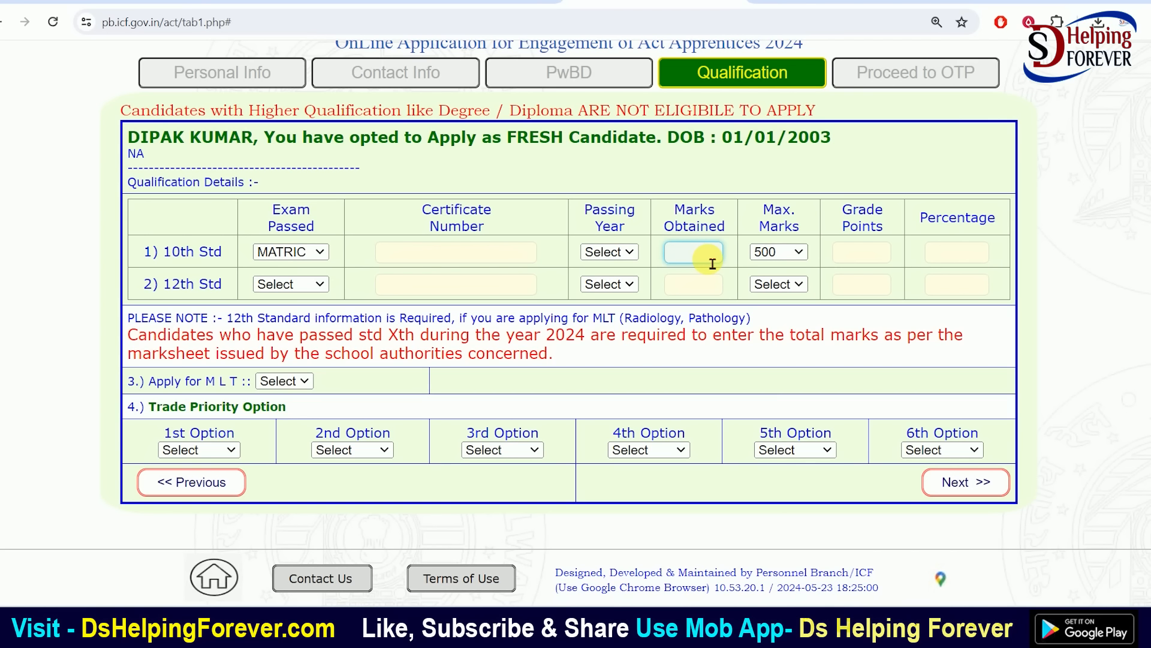
type("310")
key("Tab")
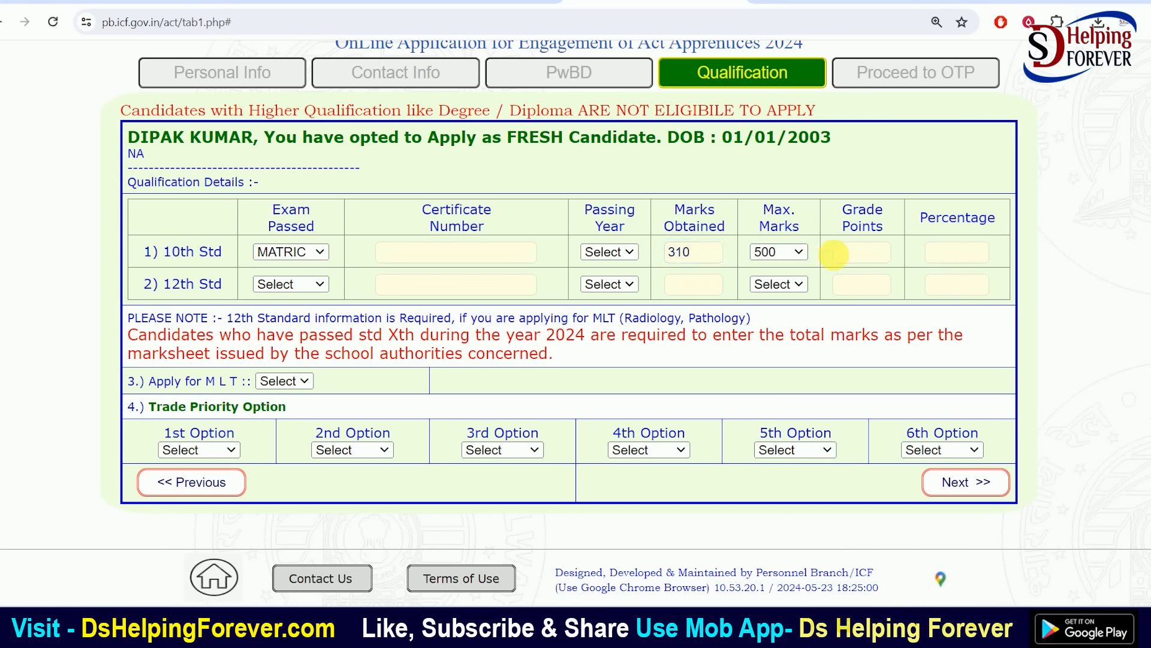
left_click(940, 263)
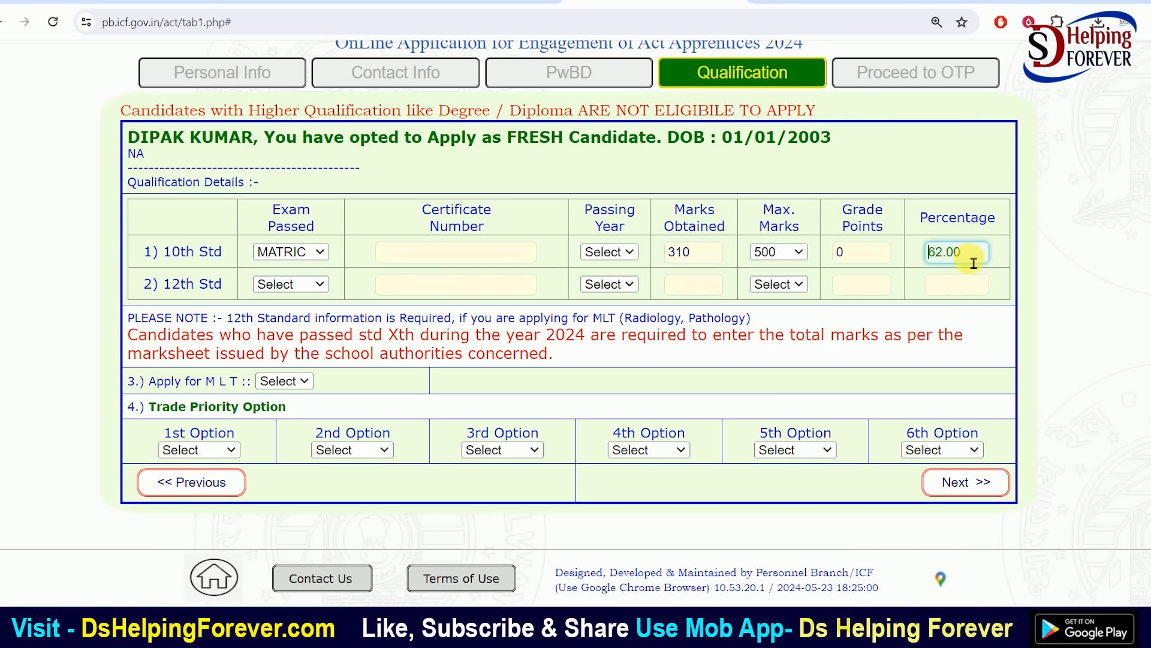
left_click(851, 258)
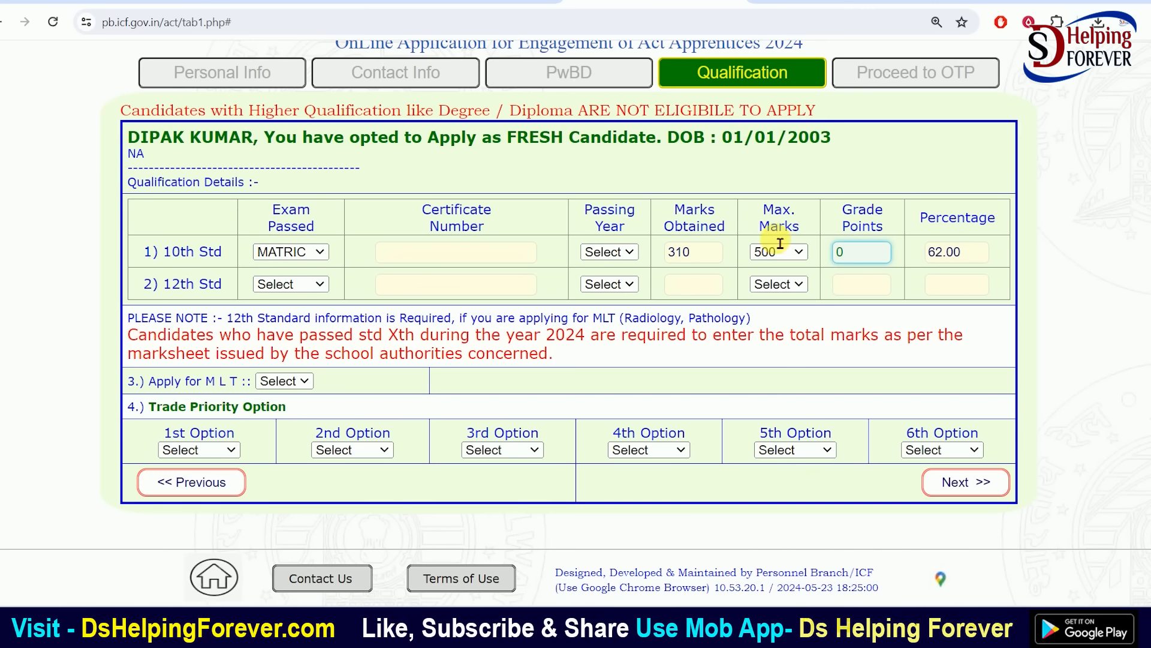
left_click(803, 352)
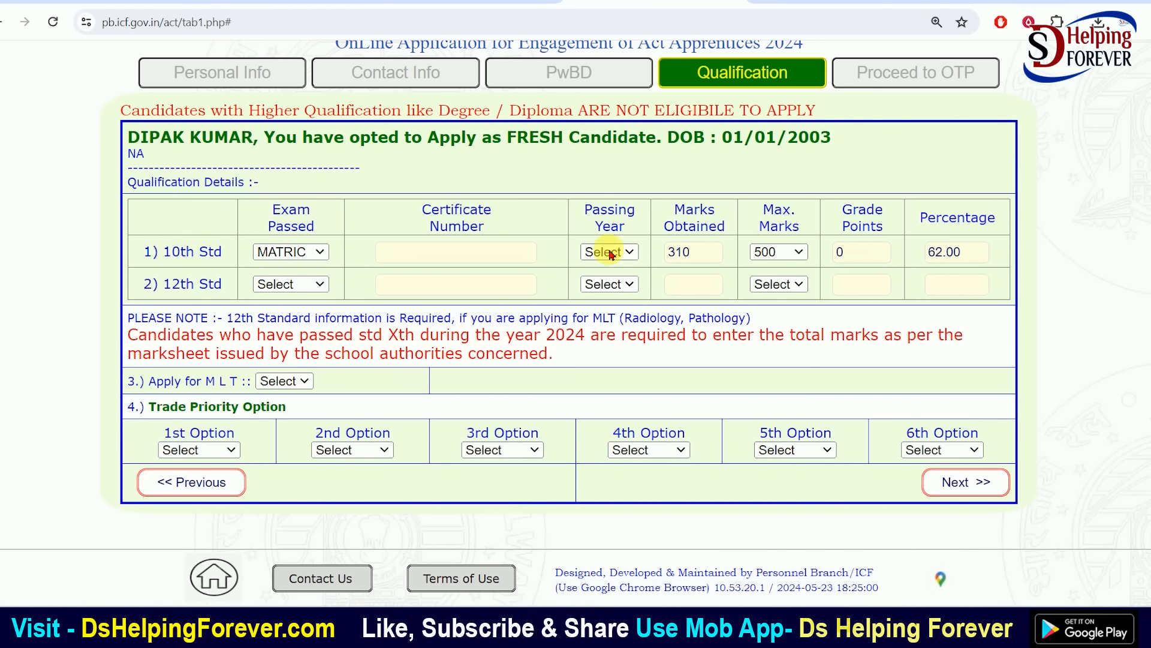
scroll(780, 213, "up", 2)
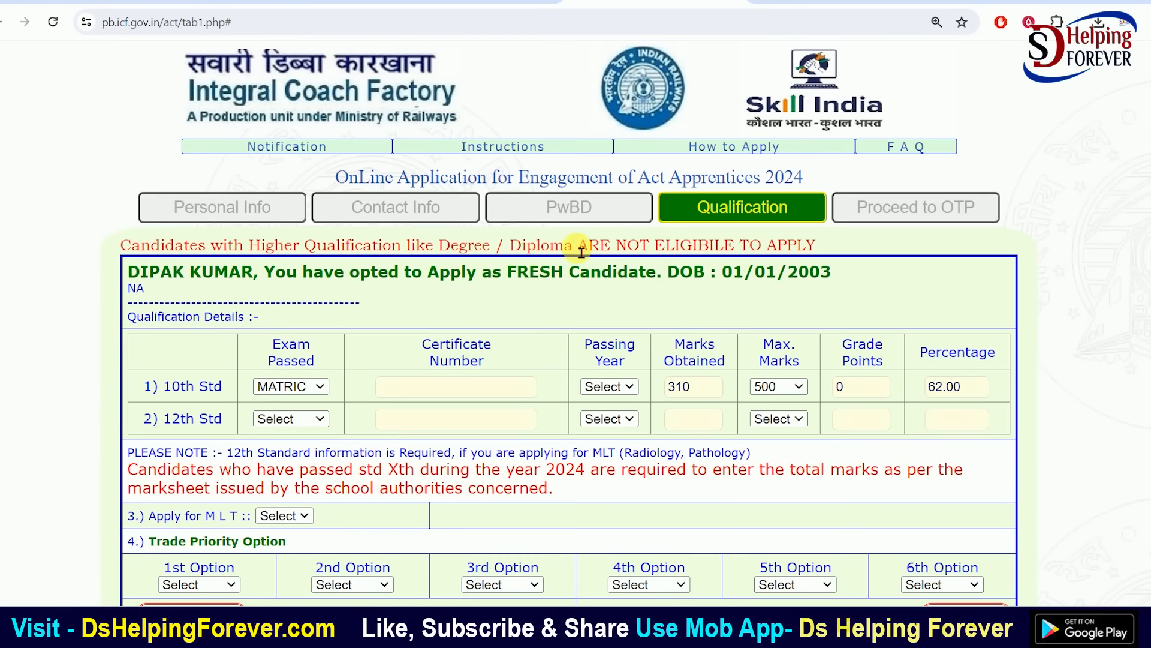
Choose NA as the exam passed in the 12th Std row
scroll(576, 246, "down", 2)
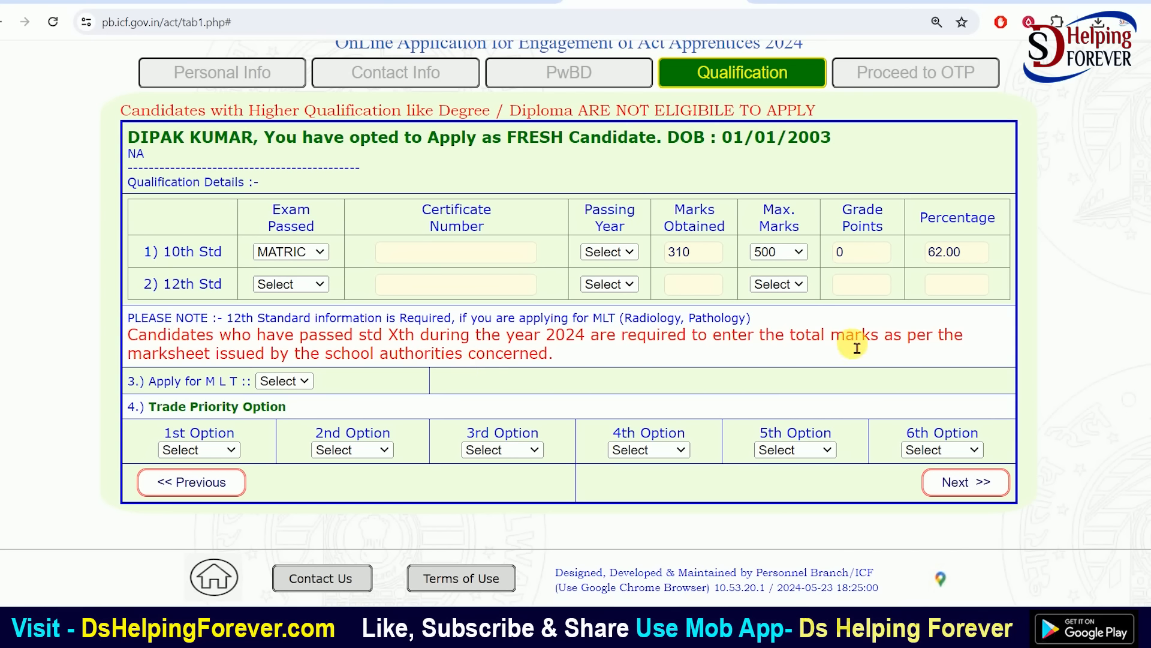
left_click(454, 258)
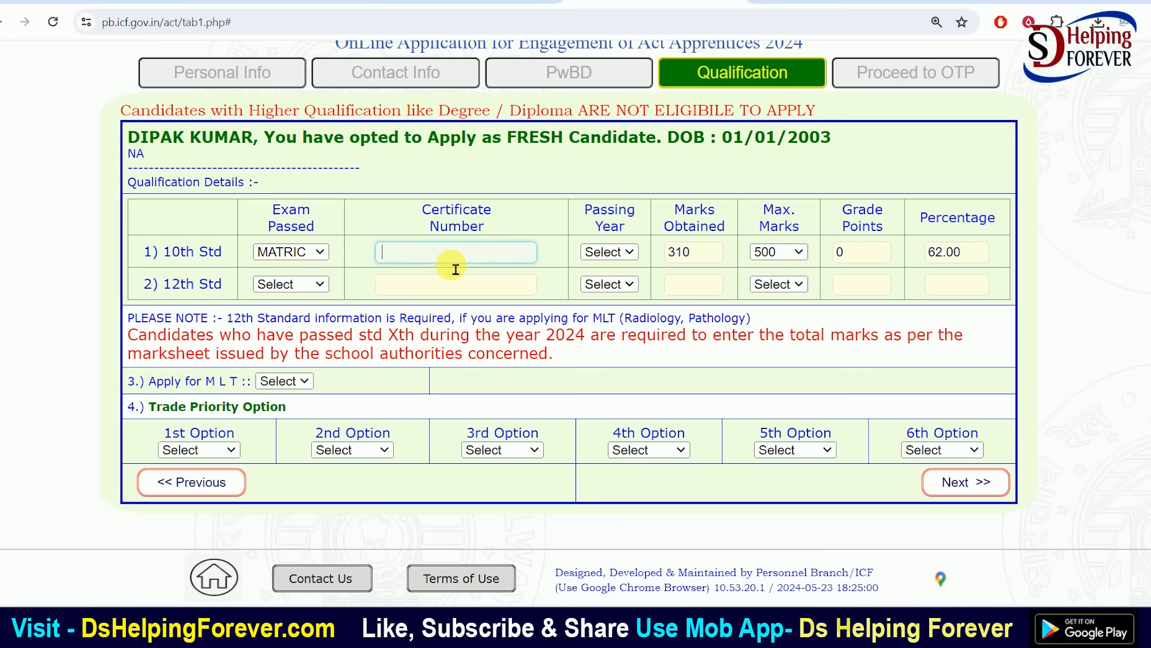
left_click(296, 285)
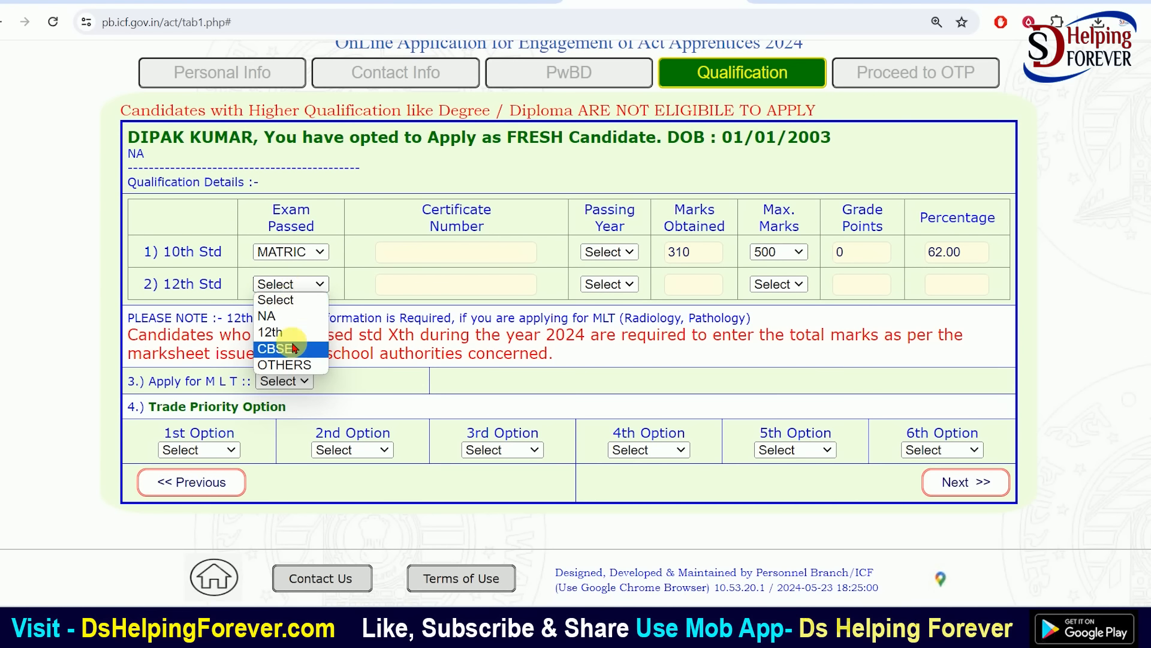
left_click(270, 317)
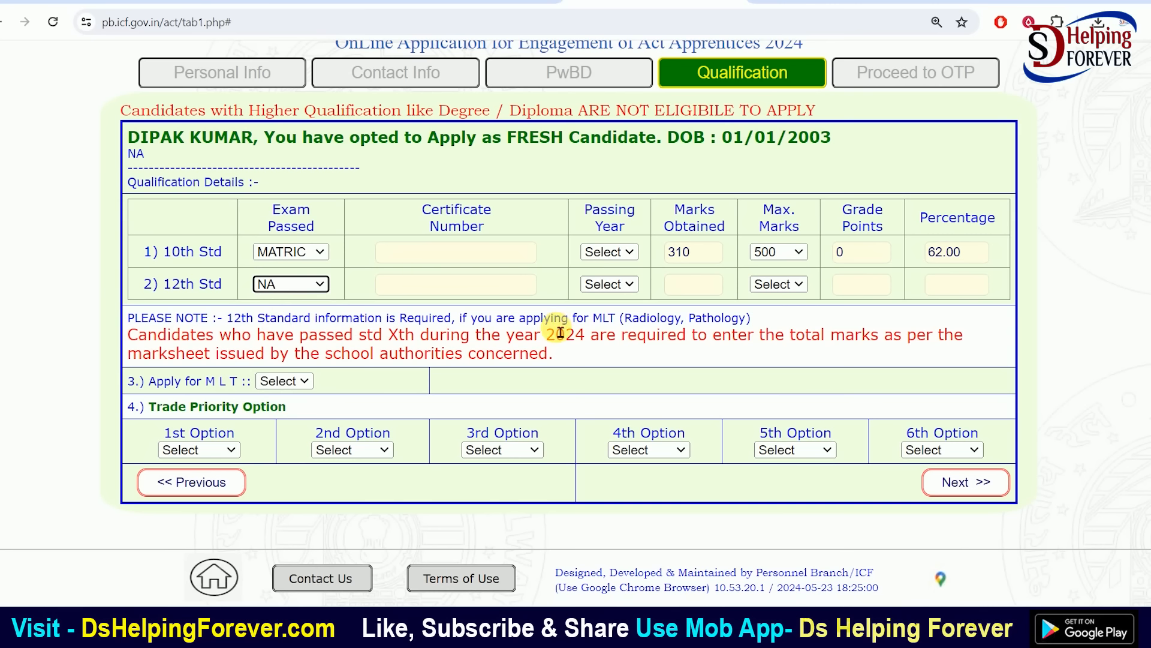
Review the notification's trade list: Carpenter, Electrician, Fitter, Machinist, Painter, Welder
left_click(436, 2)
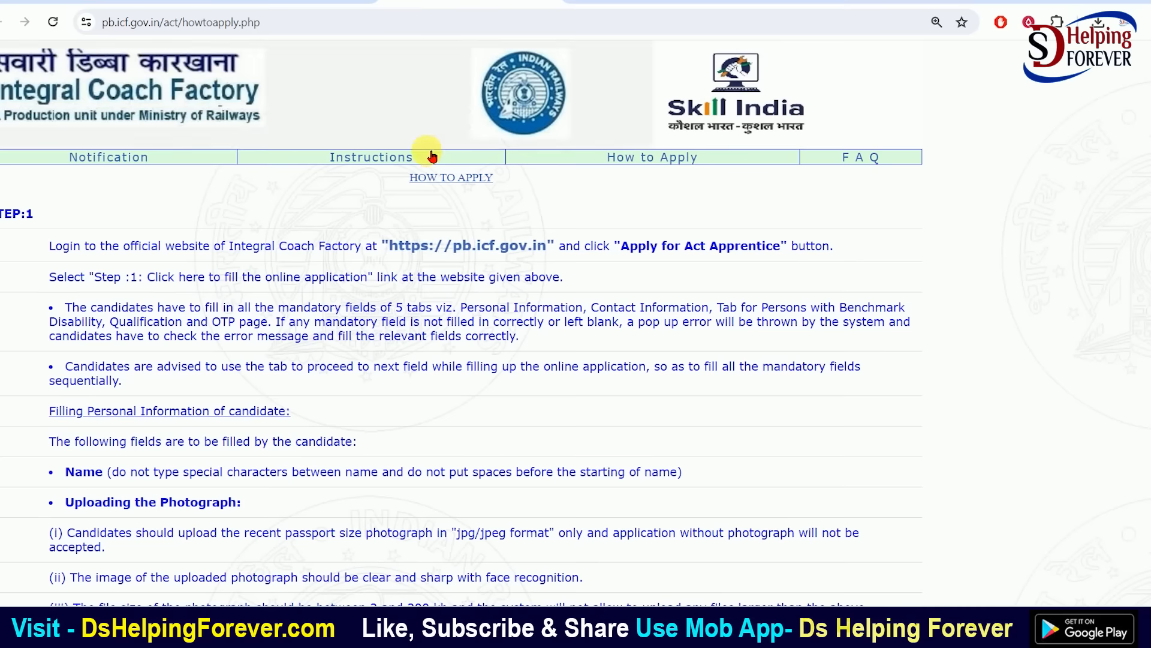
left_click(307, 3)
left_click(90, 3)
scroll(270, 288, "down", 10)
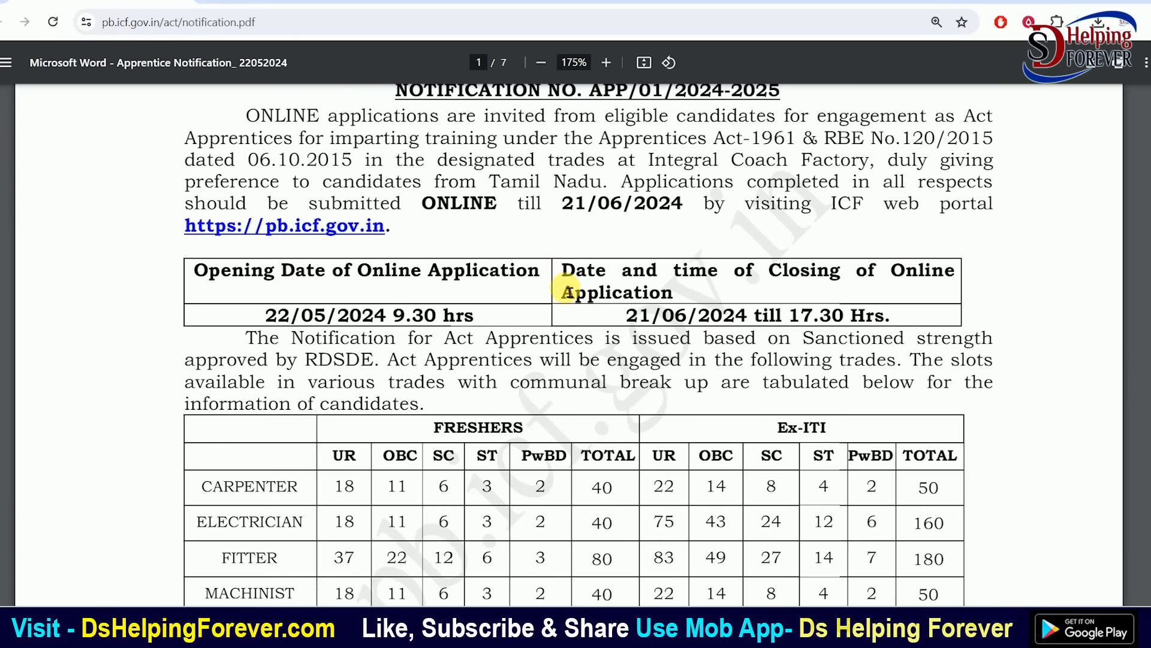
left_click_drag(225, 252, 303, 252)
left_click_drag(219, 289, 306, 289)
left_click_drag(222, 325, 277, 326)
left_click_drag(219, 360, 295, 360)
left_click_drag(215, 397, 284, 397)
left_click_drag(215, 434, 285, 433)
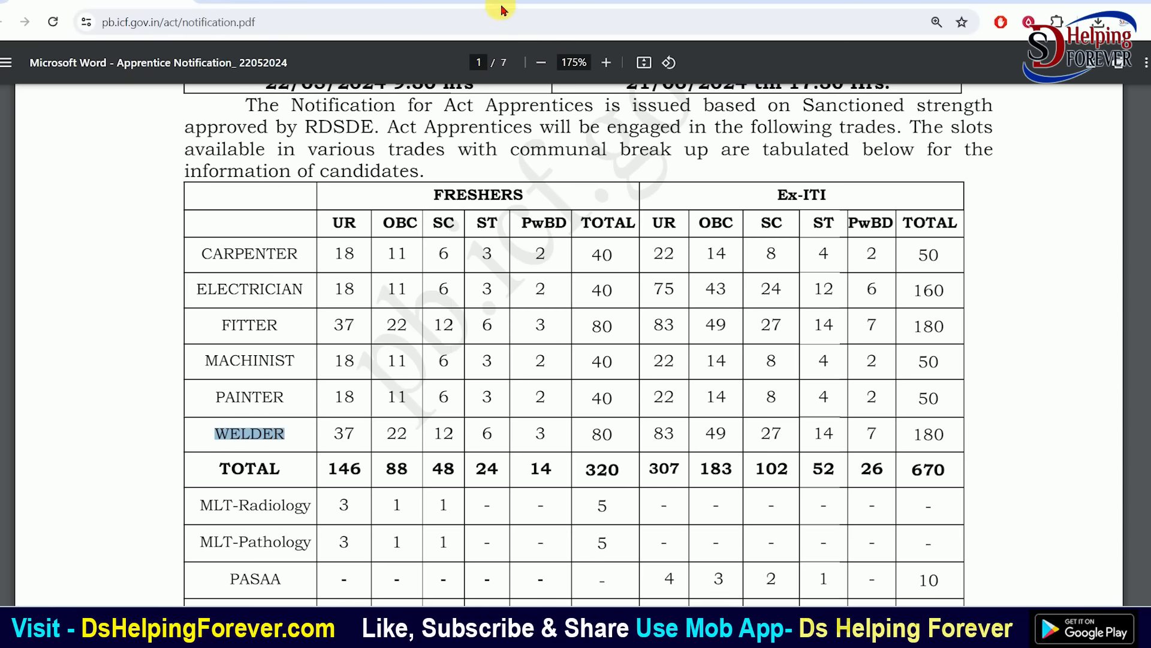
left_click(652, 2)
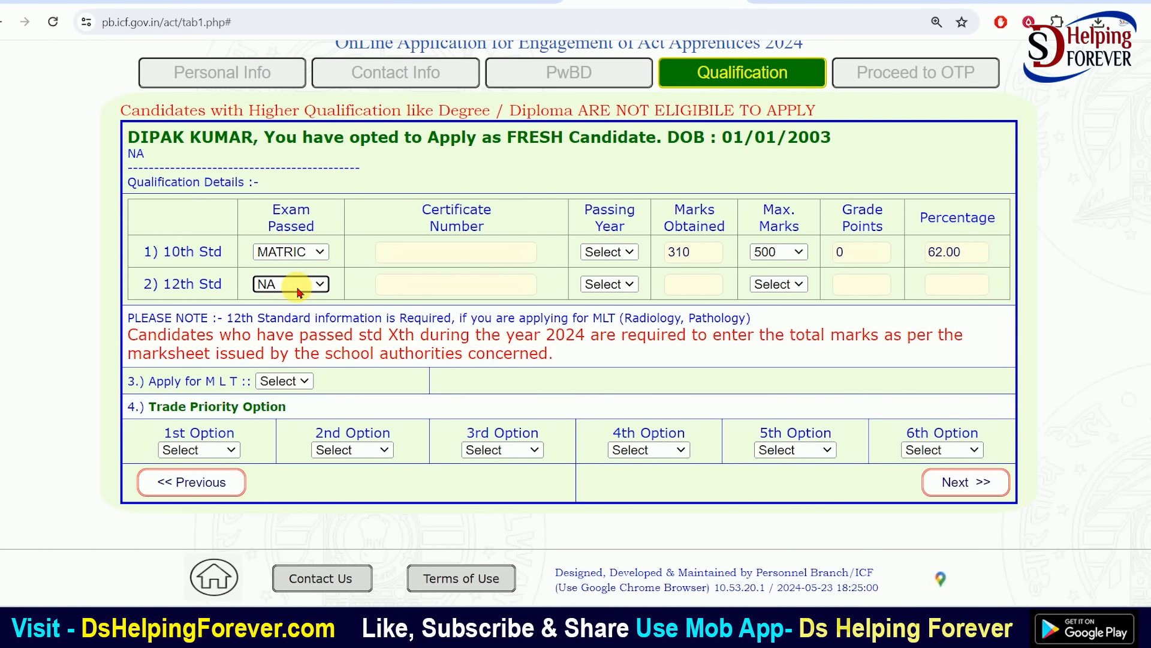
Check the MLT-Pathology vacancy row in the notification
left_click(107, 2)
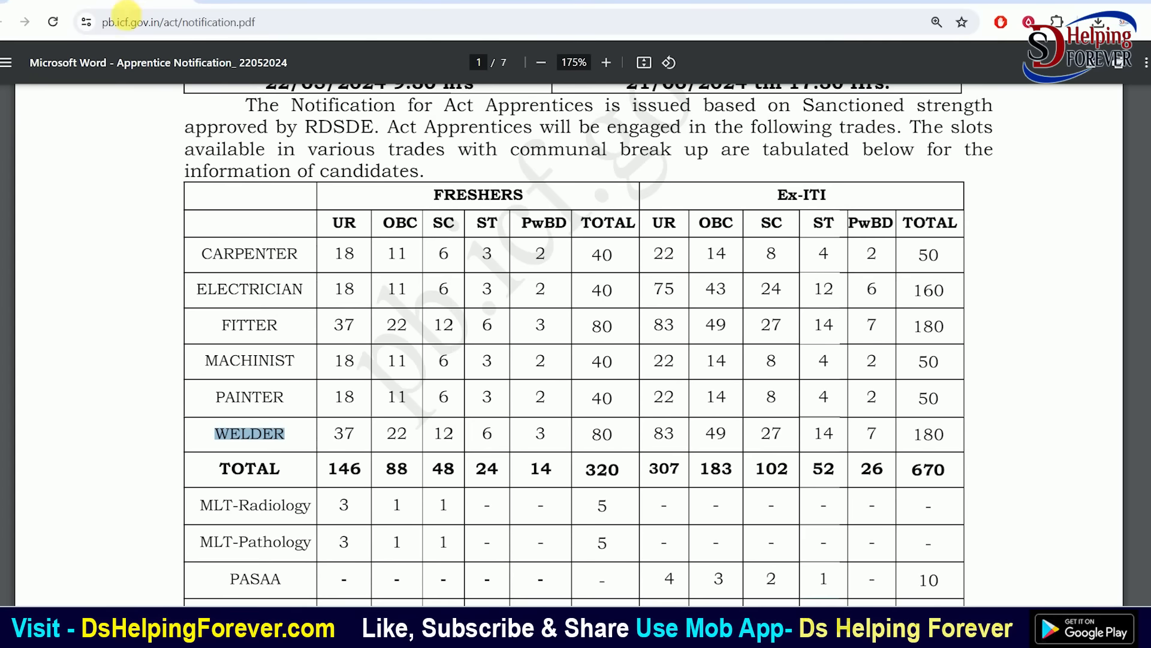
scroll(408, 354, "down", 5)
left_click_drag(200, 195, 315, 201)
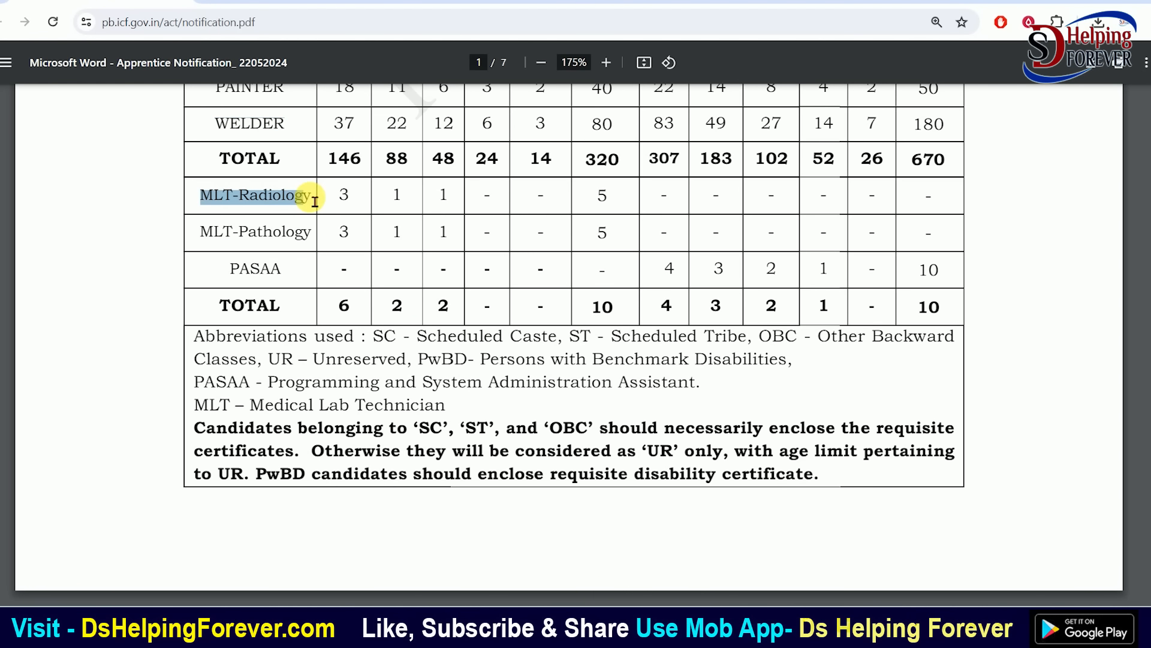
left_click_drag(204, 241, 312, 243)
left_click(311, 243)
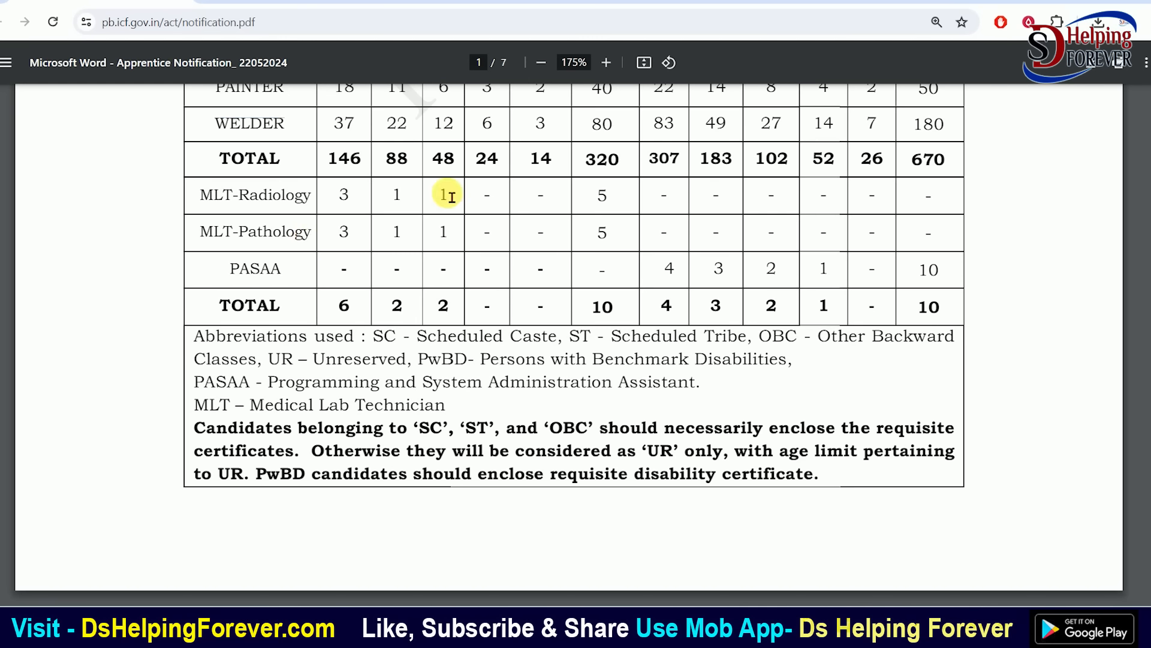
Change the 12th Std exam passed from NA to 12th
left_click(645, 2)
left_click(296, 282)
left_click(291, 329)
left_click(419, 285)
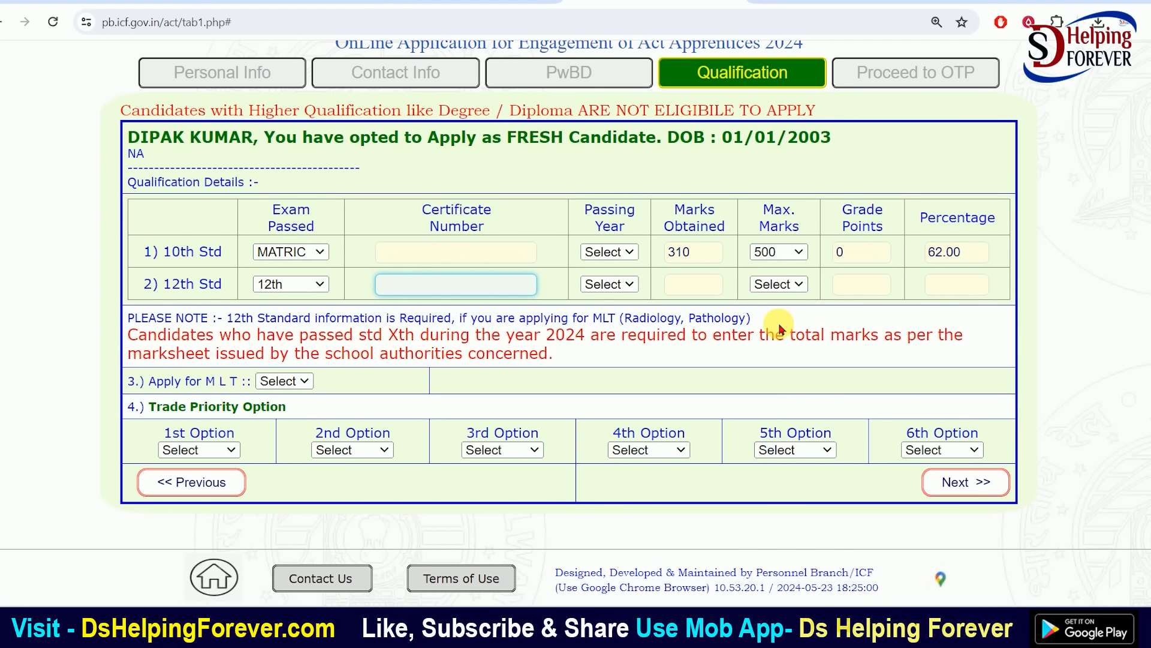
Set Apply for MLT to YES, try NO to see the trade options, then revert to YES
left_click(219, 384)
left_click(312, 385)
left_click(281, 407)
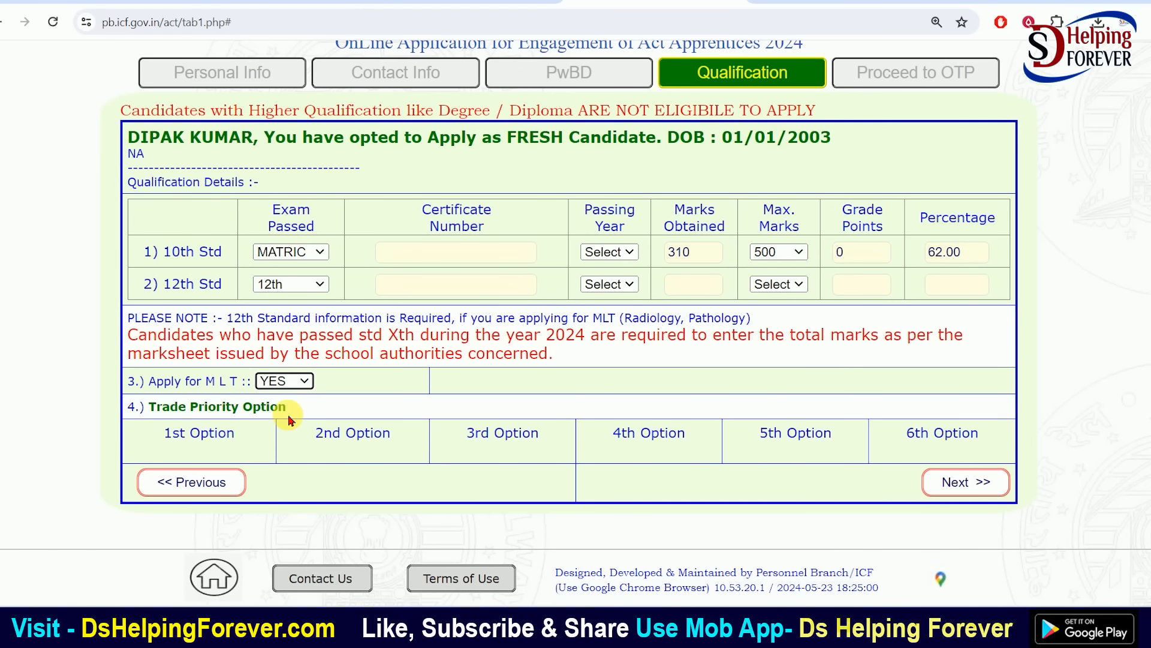
left_click(429, 293)
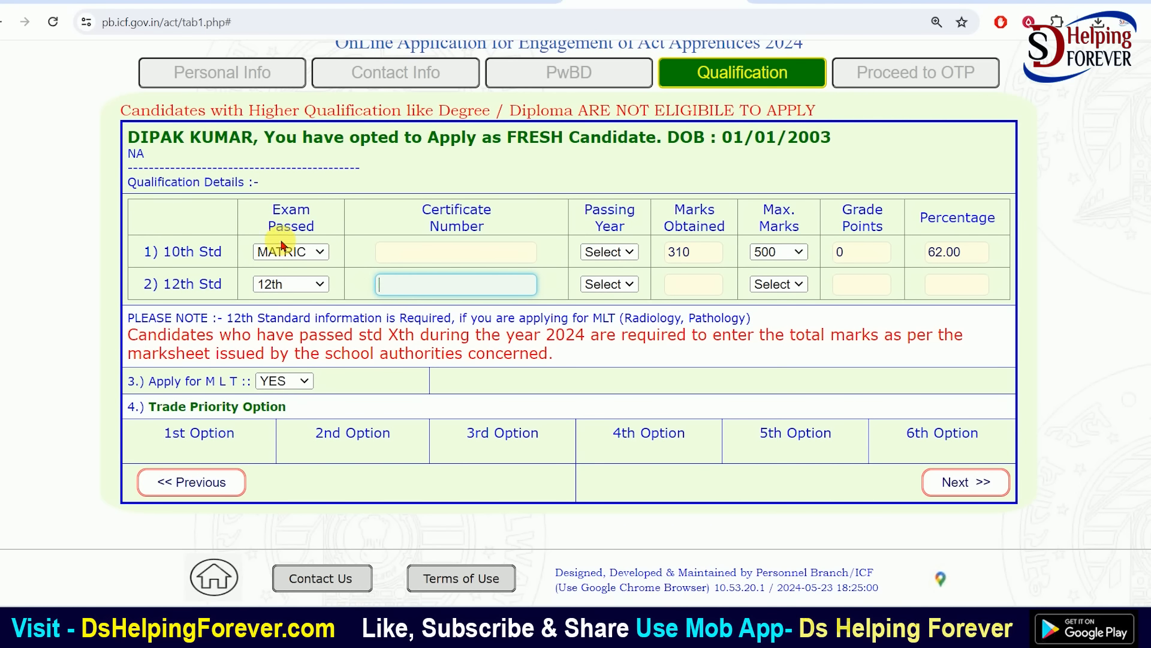
left_click(301, 381)
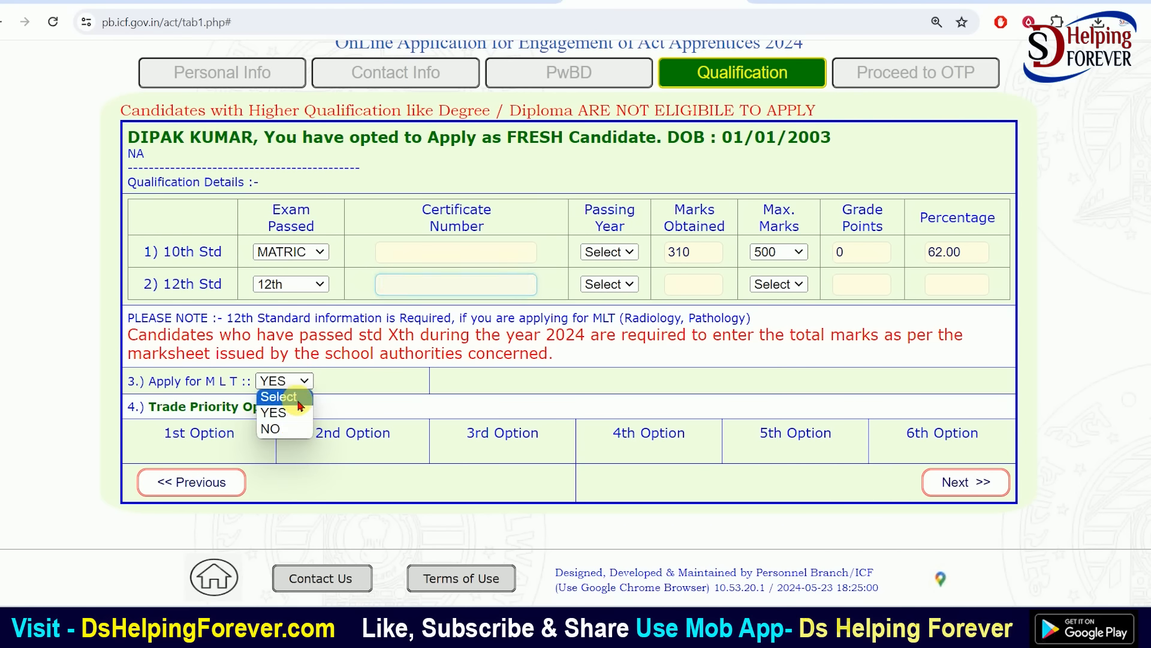
left_click(271, 429)
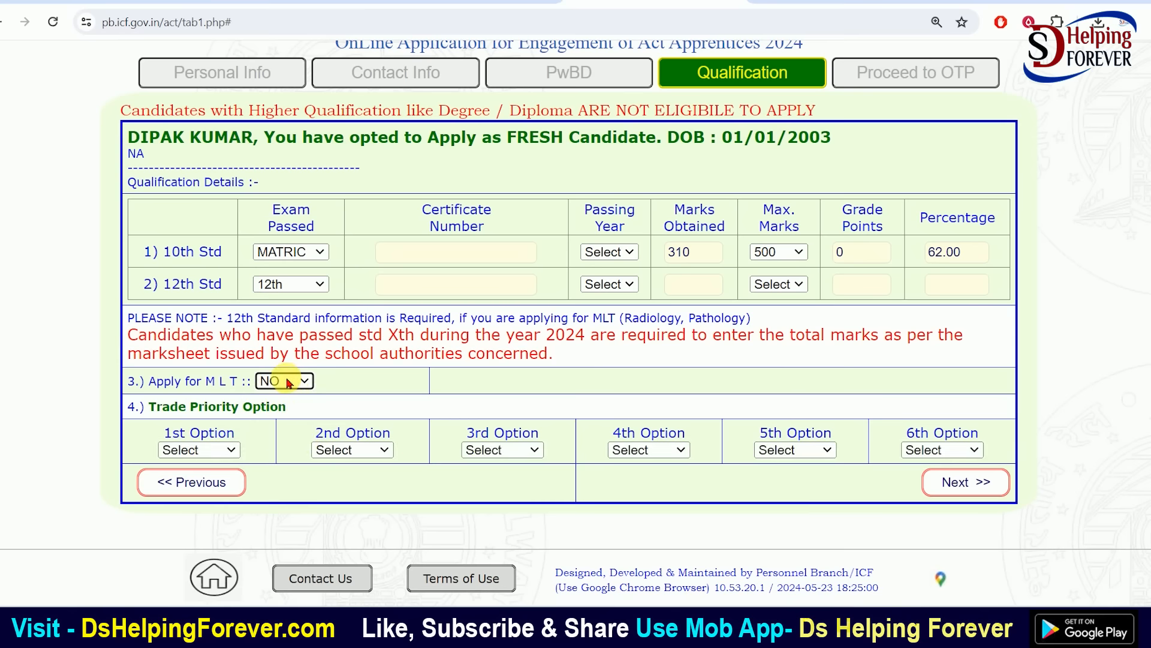
left_click(189, 451)
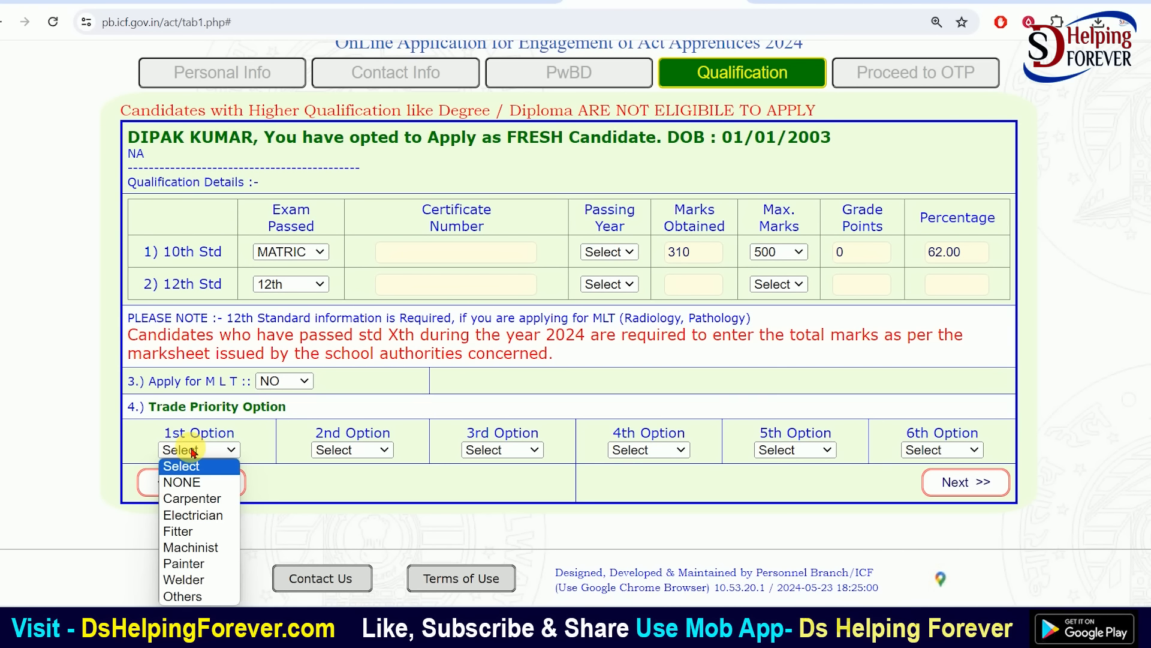
left_click(355, 451)
left_click(480, 449)
left_click(285, 382)
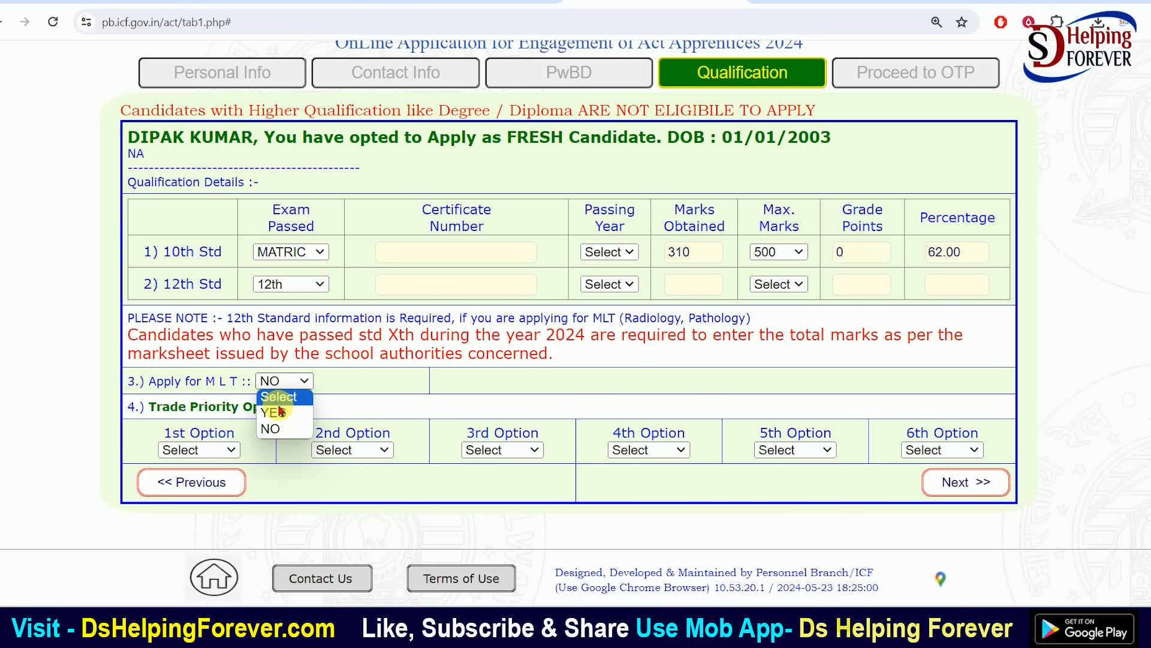
left_click(295, 415)
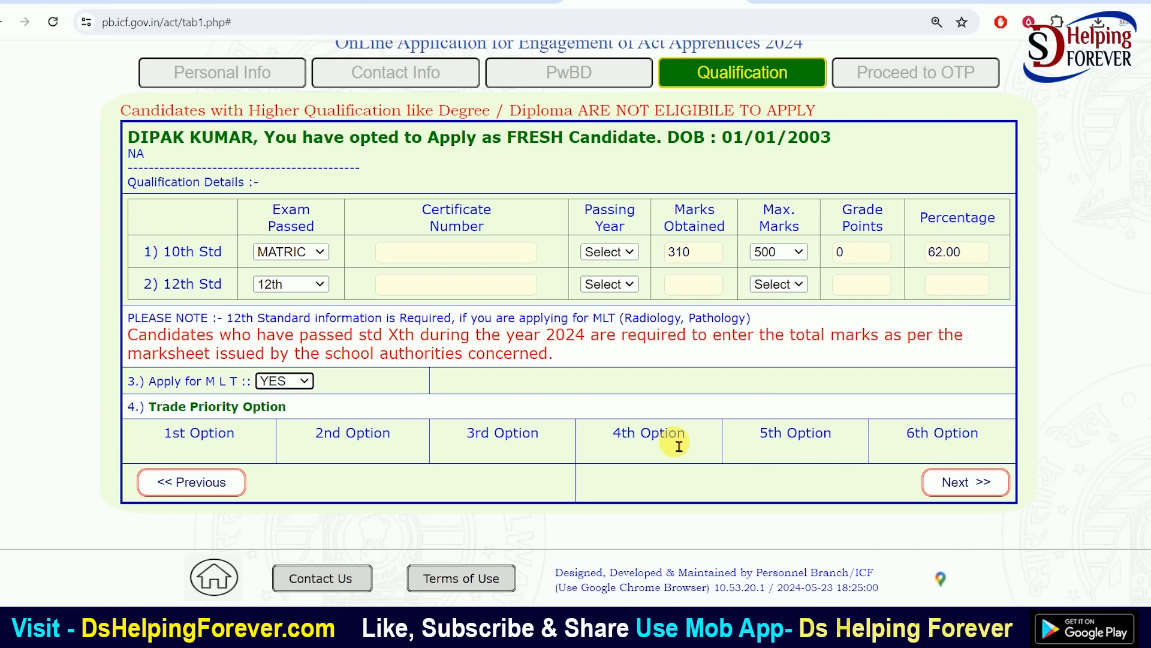
Review the 12th Std choices and toggle Apply for MLT to NO and back to YES
left_click(297, 291)
left_click(296, 291)
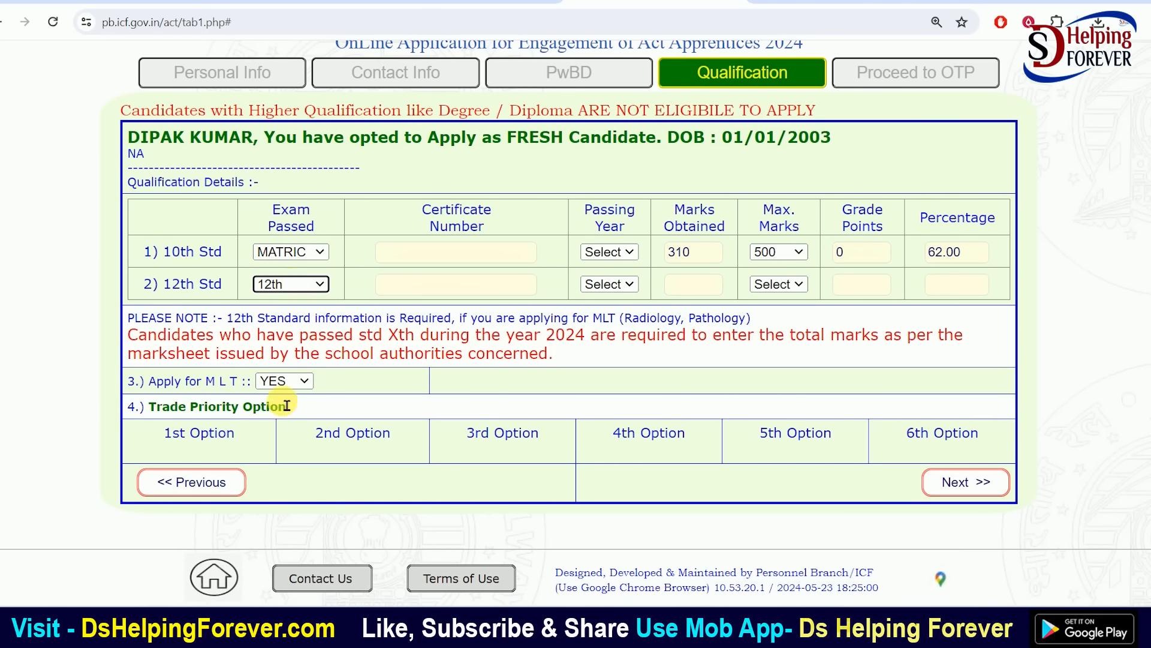
left_click(303, 381)
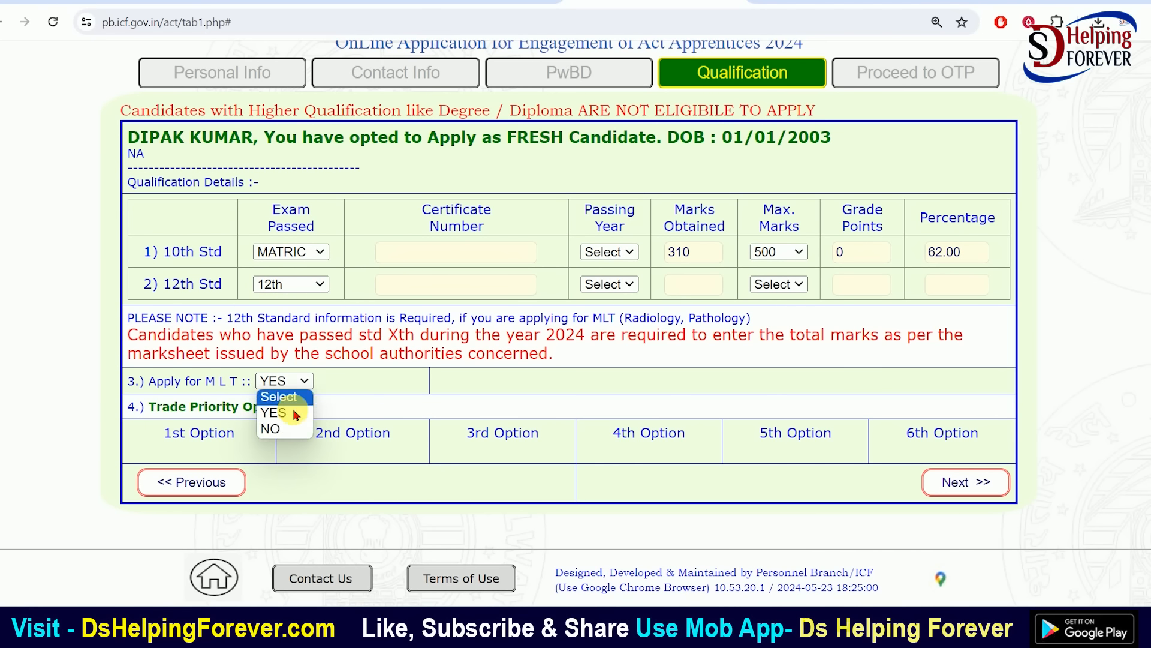
left_click(269, 428)
left_click(285, 381)
left_click(276, 413)
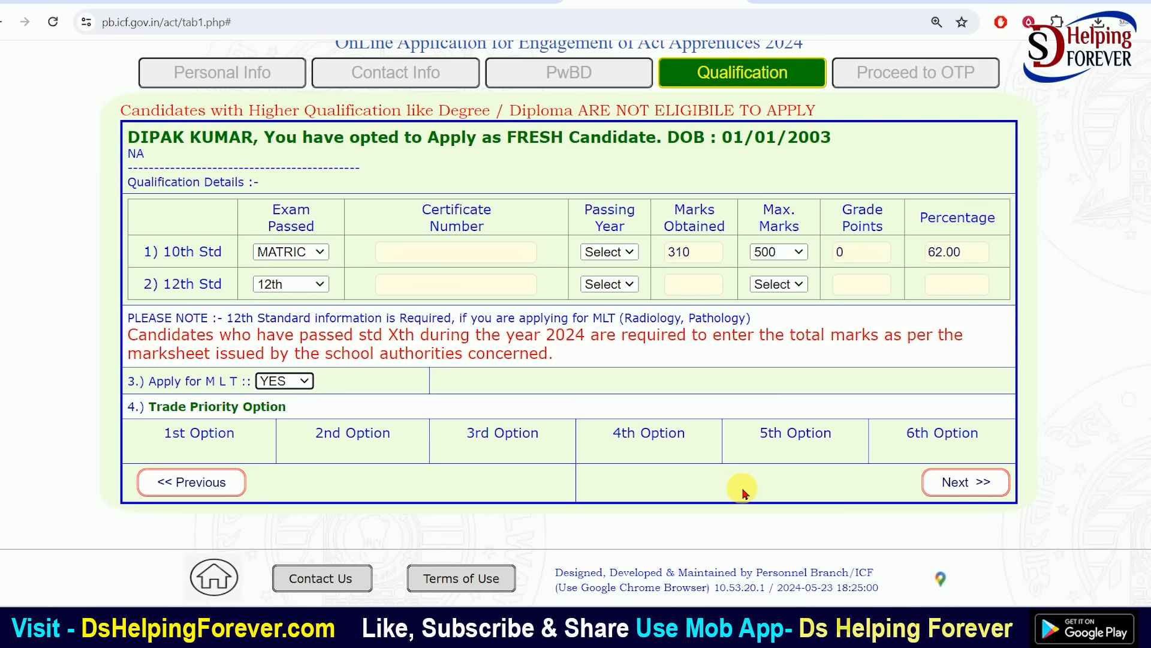
scroll(742, 494, "up", 2)
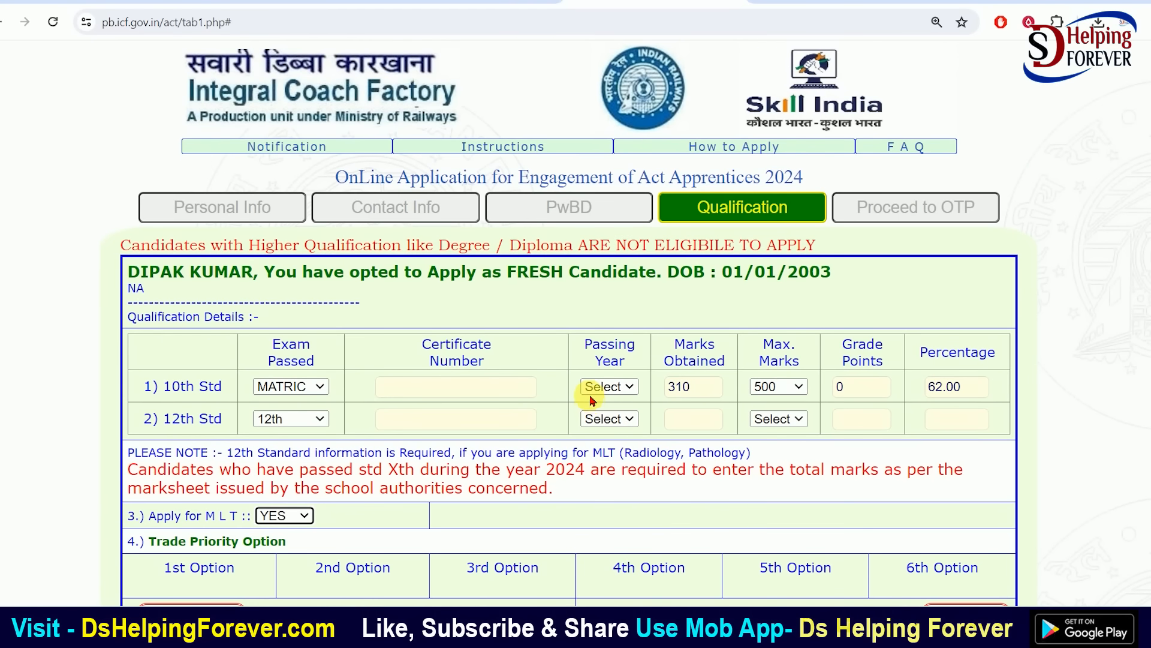
scroll(581, 393, "down", 2)
Set the 12th Std exam passed to NA and Apply for MLT to NO
left_click(290, 284)
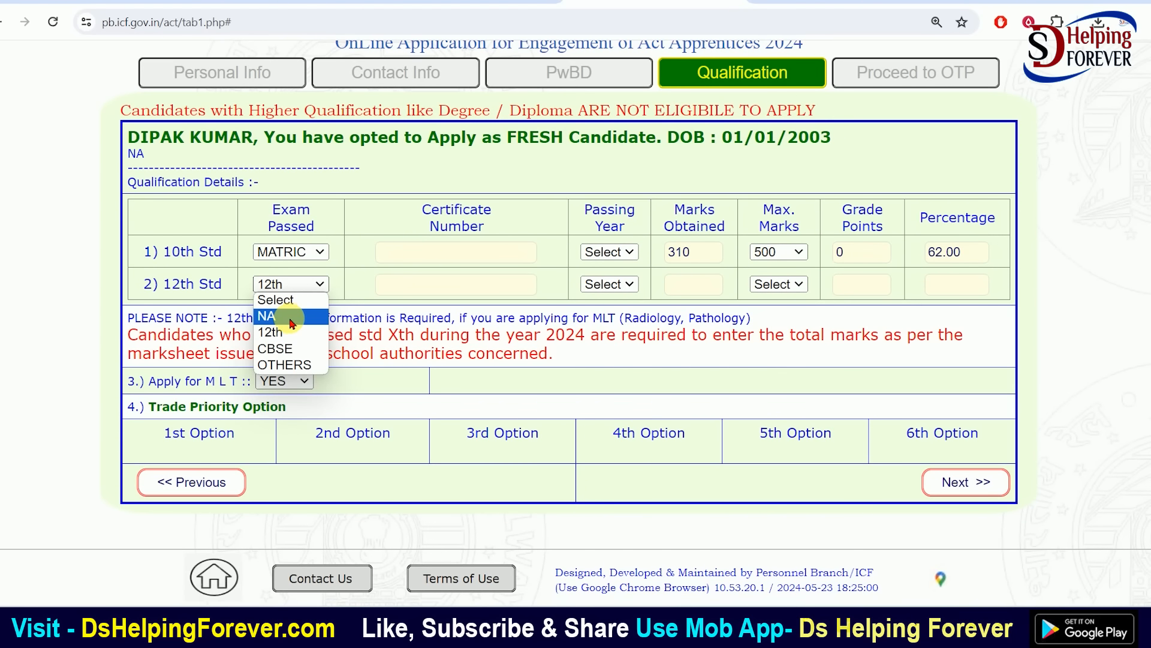
left_click(276, 314)
left_click(285, 381)
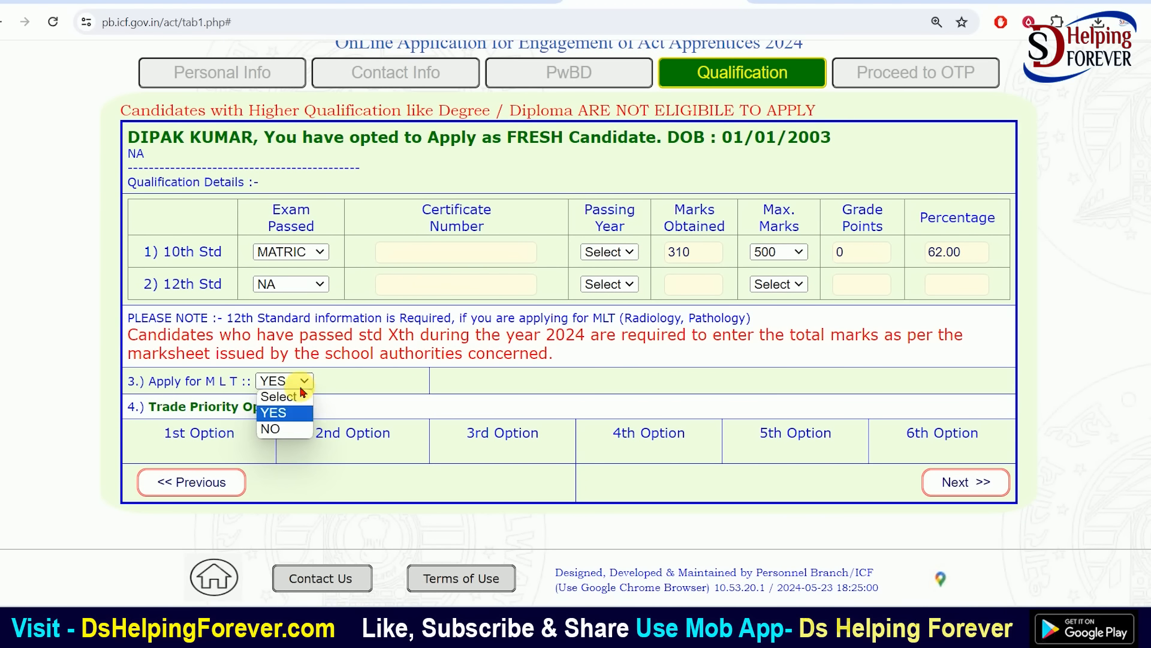
left_click(281, 429)
left_click(222, 450)
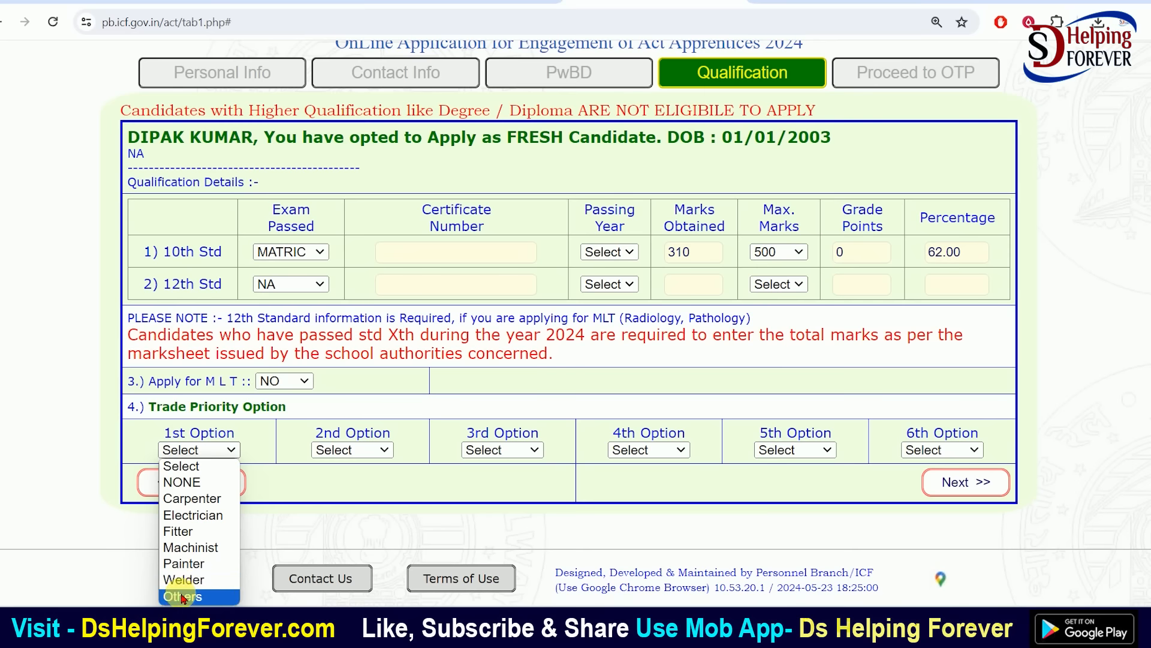
Set the 1st–3rd trade options to Electrician, Carpenter and Machinist
left_click(183, 514)
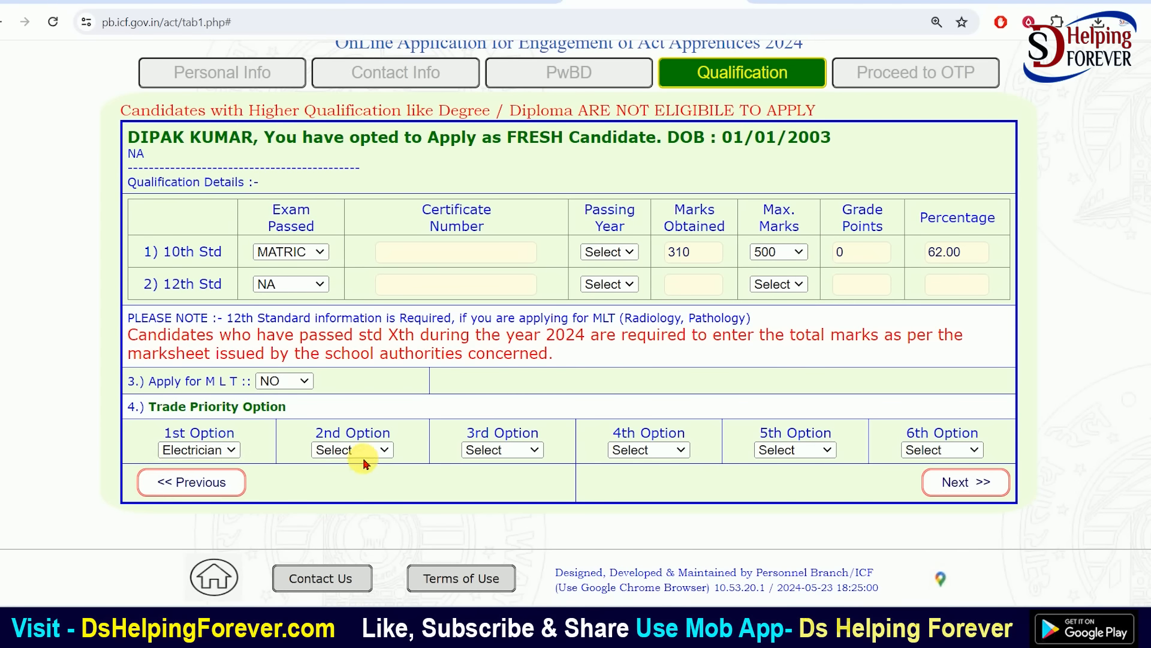
left_click(366, 456)
left_click(351, 498)
left_click(510, 457)
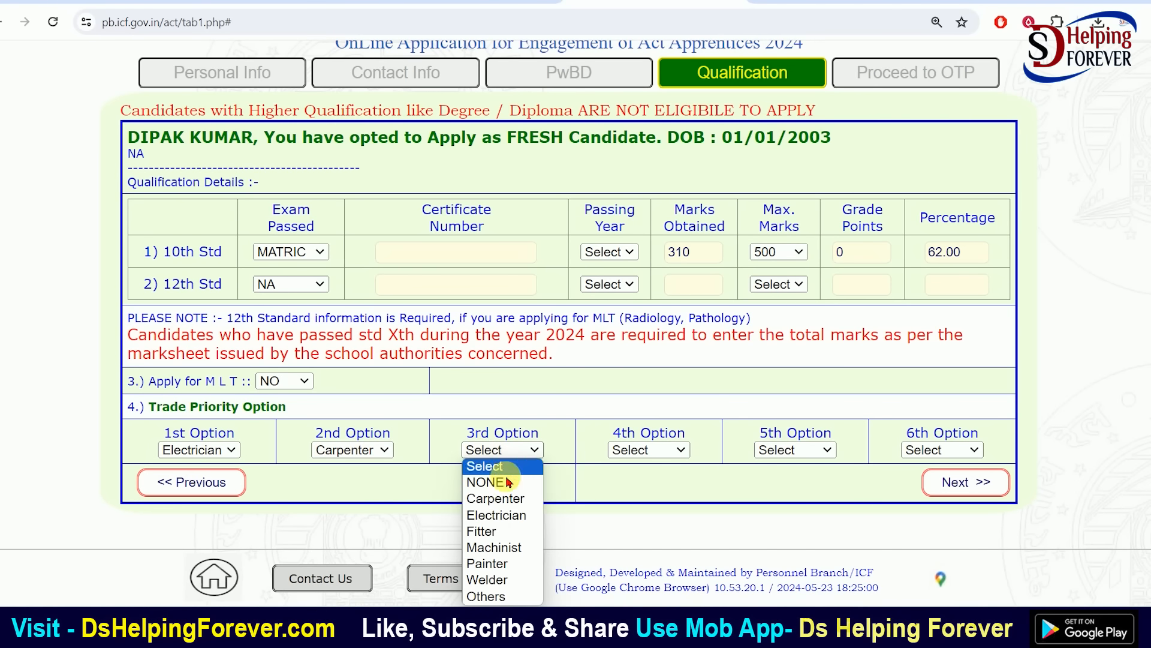
left_click(494, 547)
Set the 4th–6th options to NONE, Fitter and Welder, then proceed to the OTP page
left_click(649, 451)
left_click(629, 482)
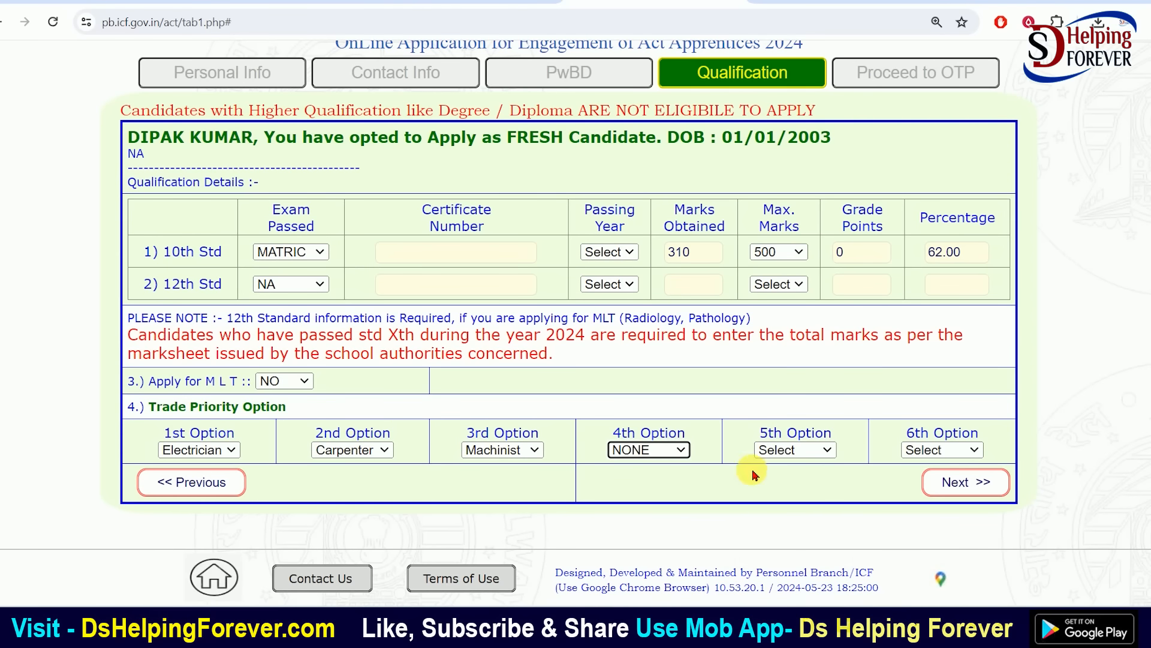
left_click(792, 451)
left_click(781, 536)
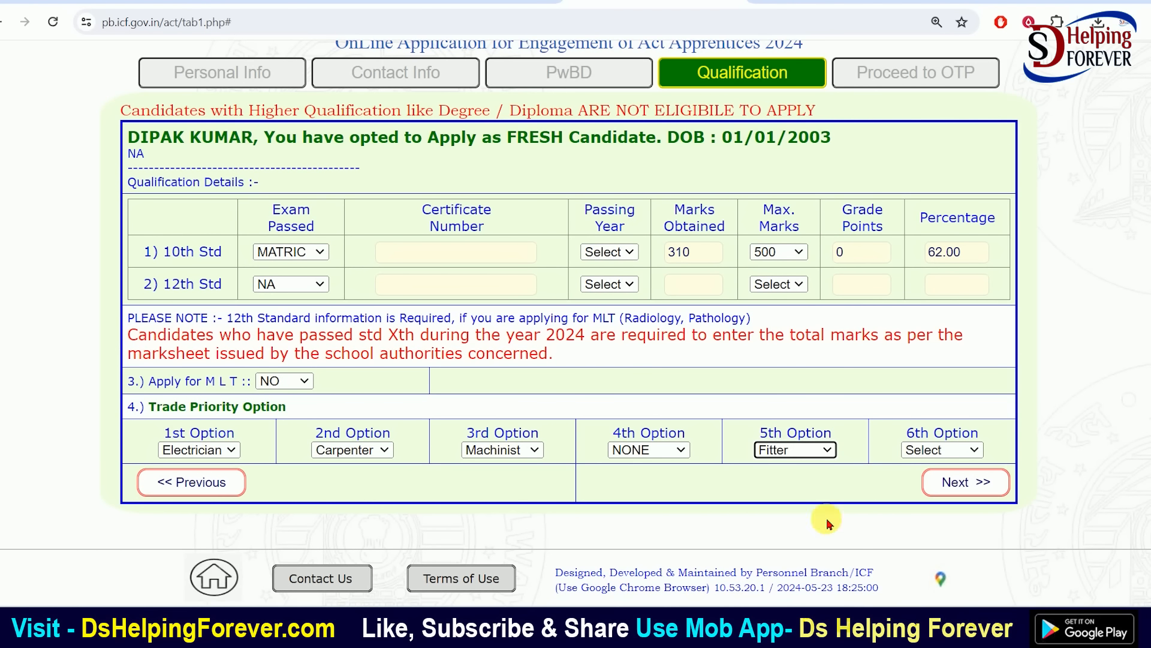
left_click(941, 450)
left_click(915, 579)
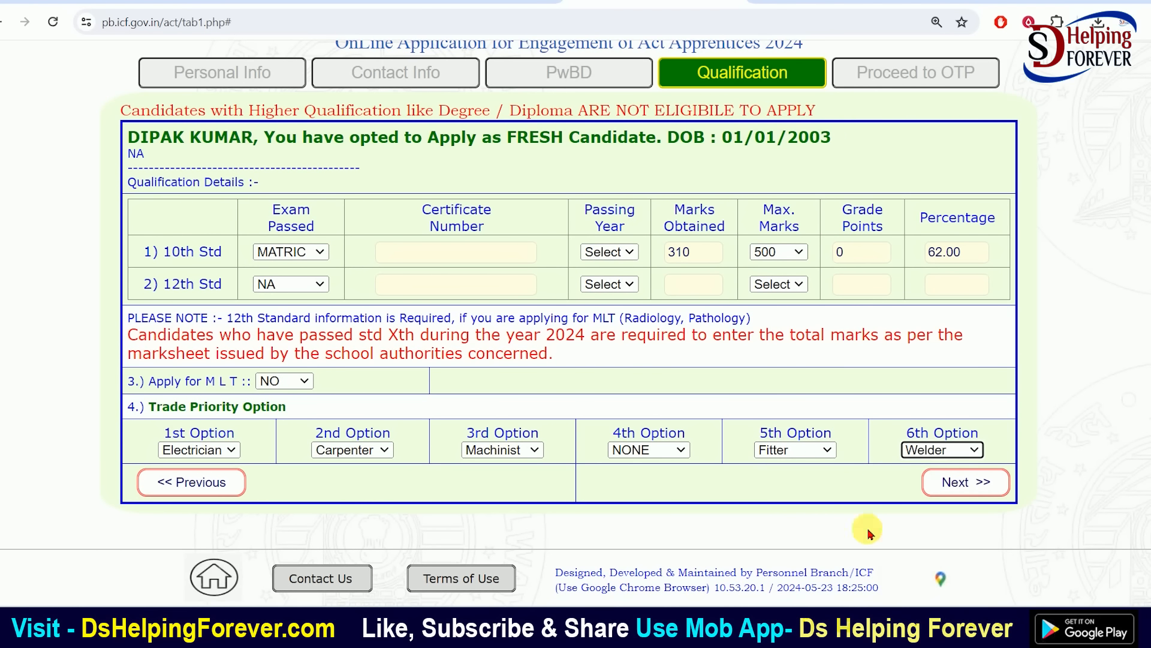
left_click(952, 491)
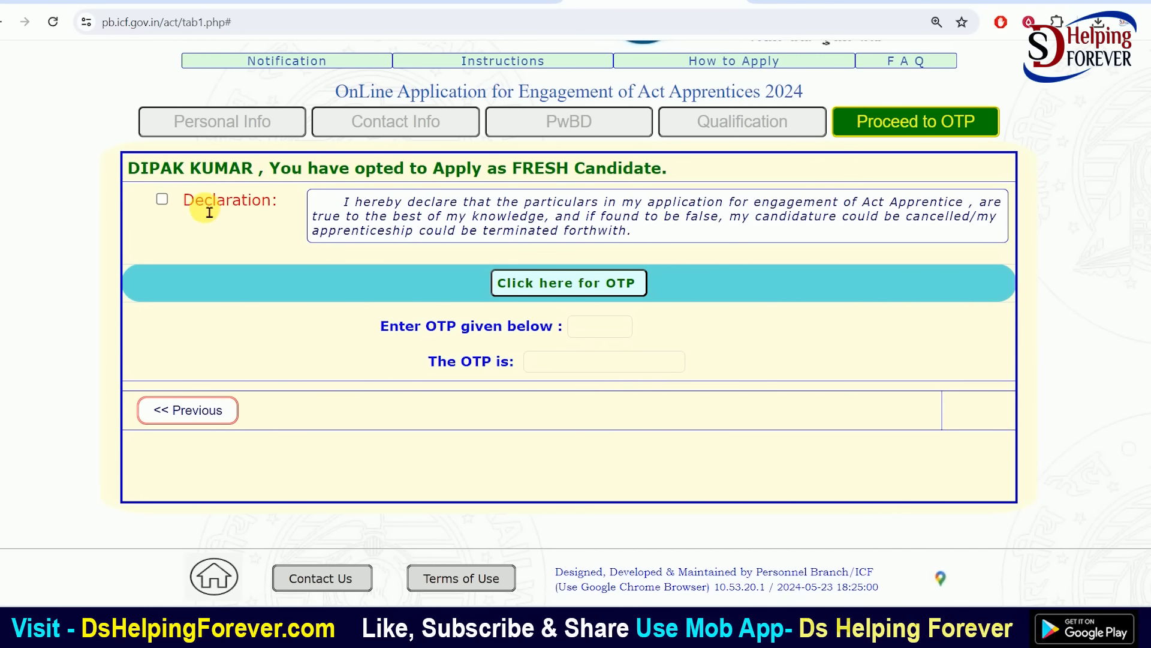
Accept the declaration and request an OTP, dismissing the incomplete-fields warning twice
left_click(162, 199)
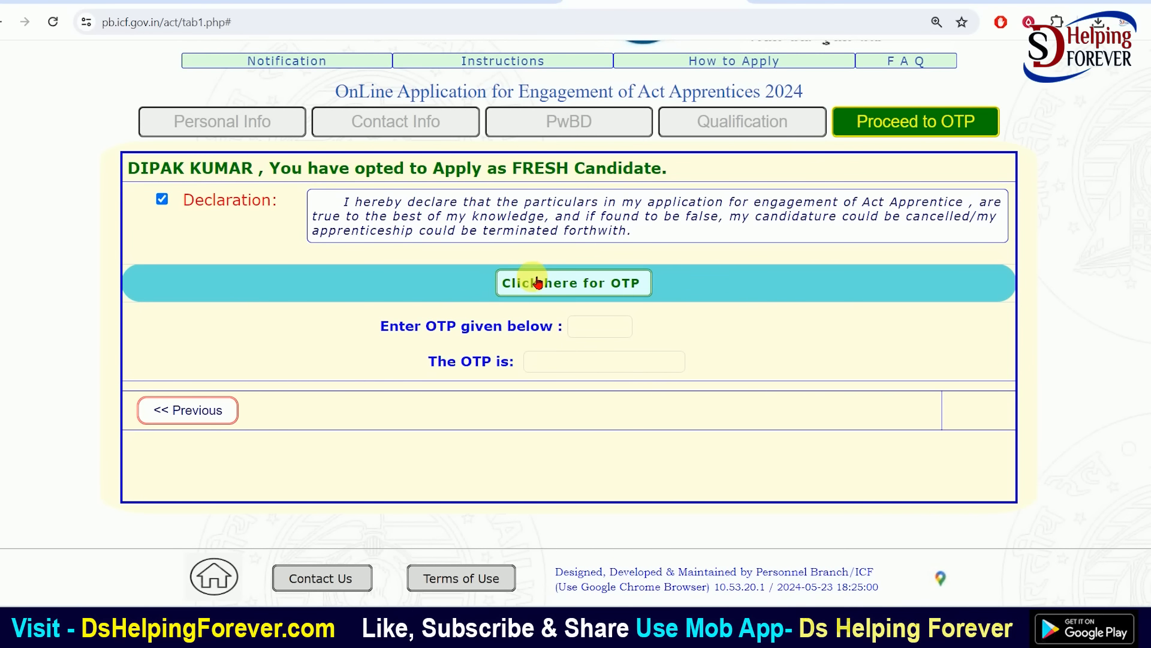
left_click(576, 292)
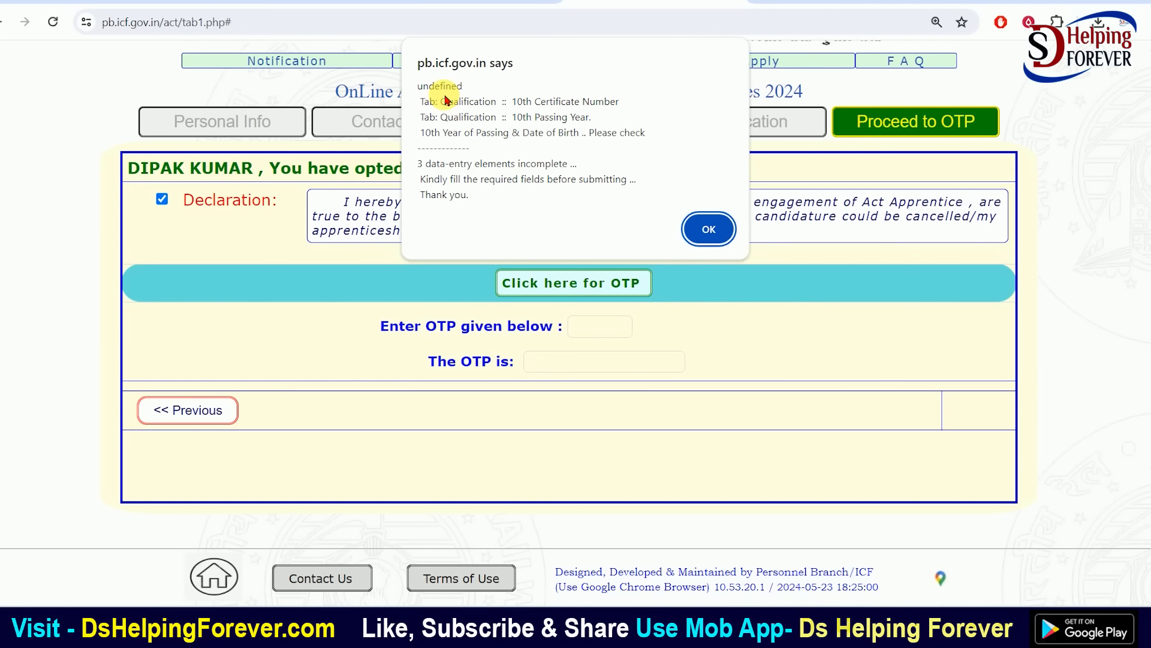
left_click(708, 229)
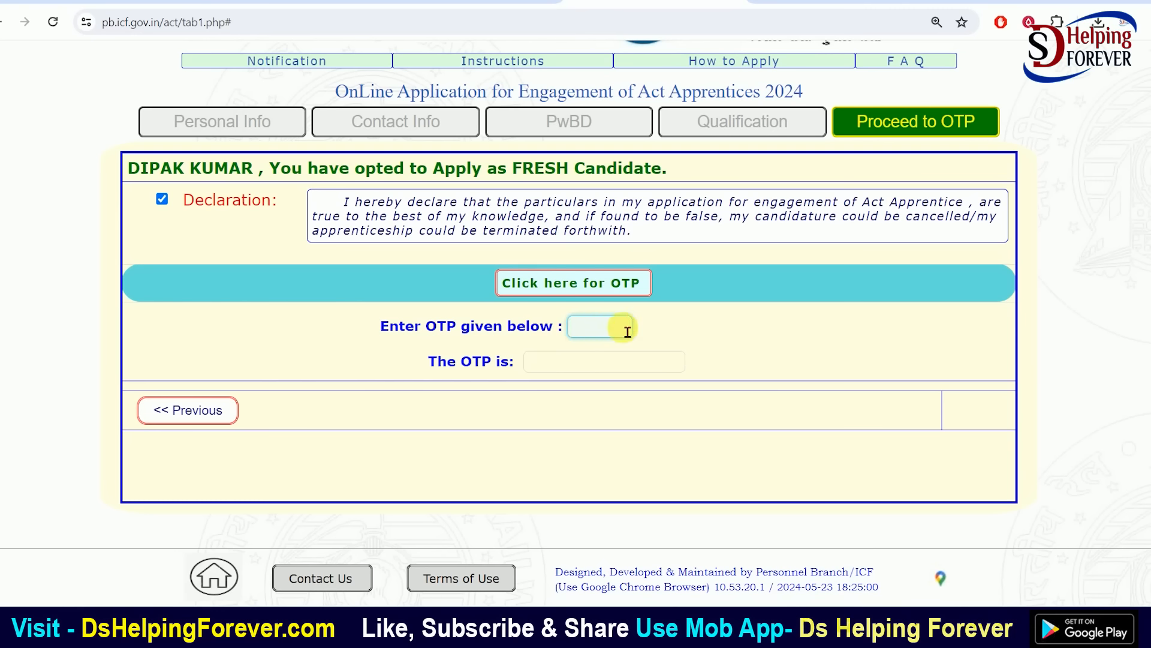
left_click(557, 282)
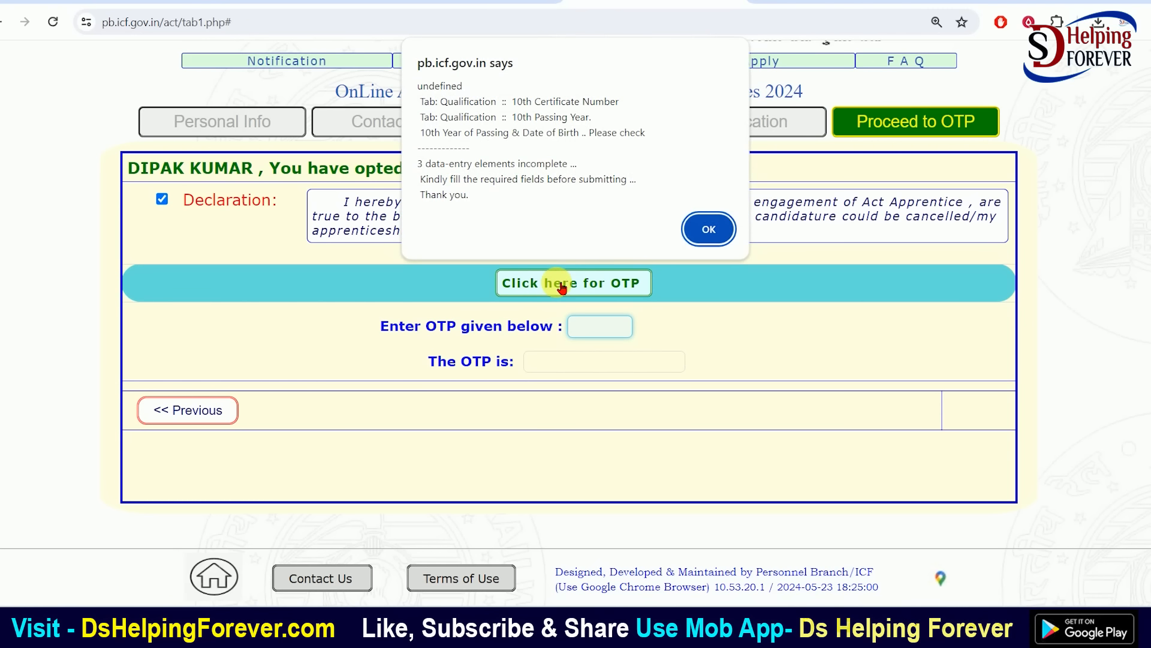
left_click(711, 229)
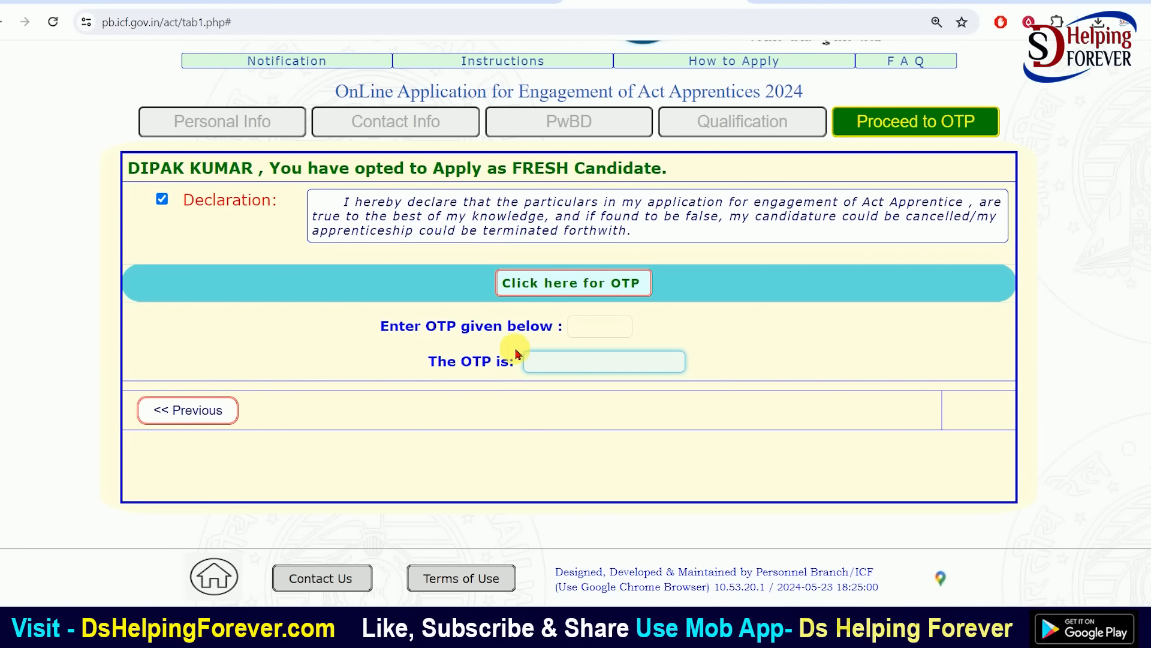
Retry the OTP request, then return to Qualification details after the warning
left_click(614, 337)
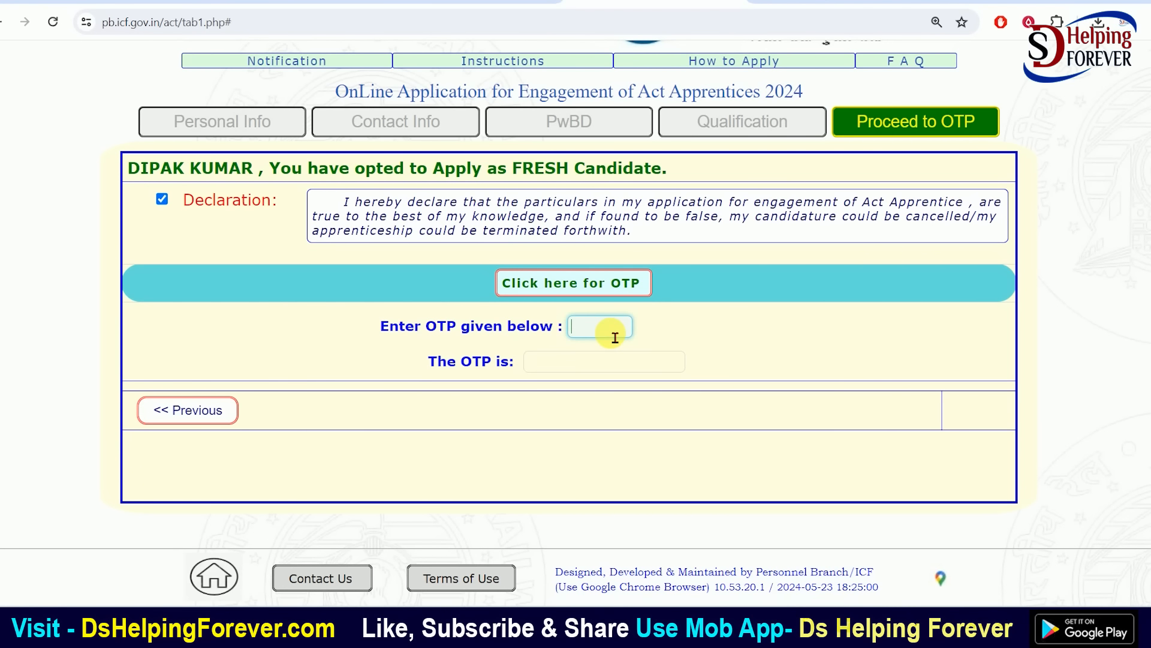
left_click(562, 283)
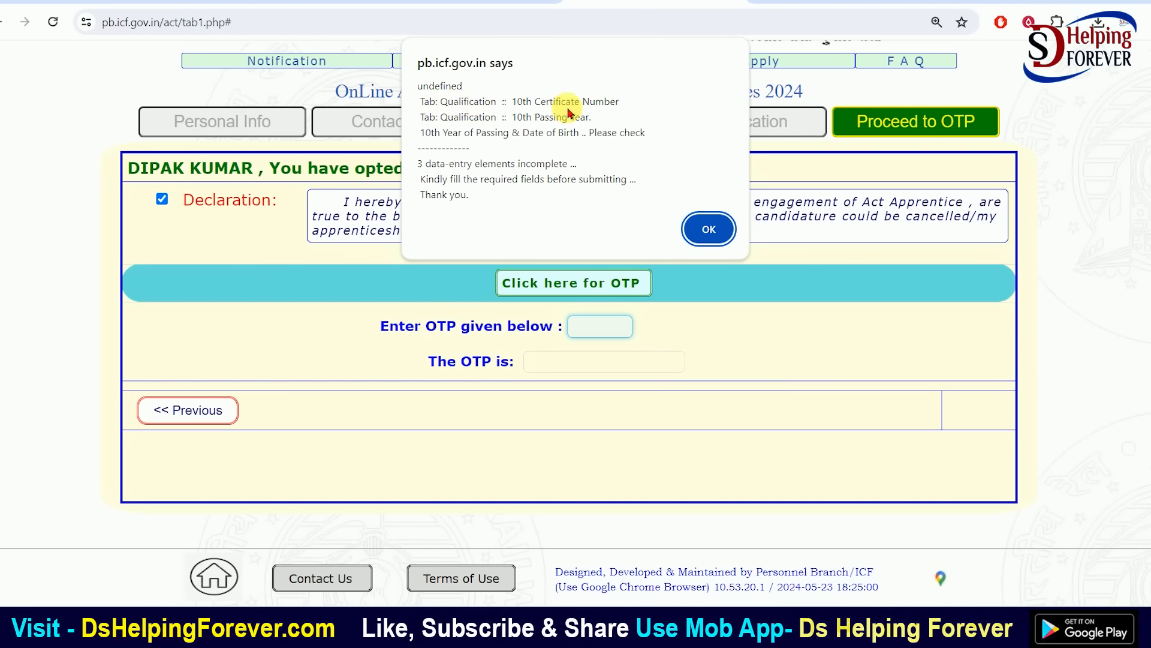
left_click(708, 229)
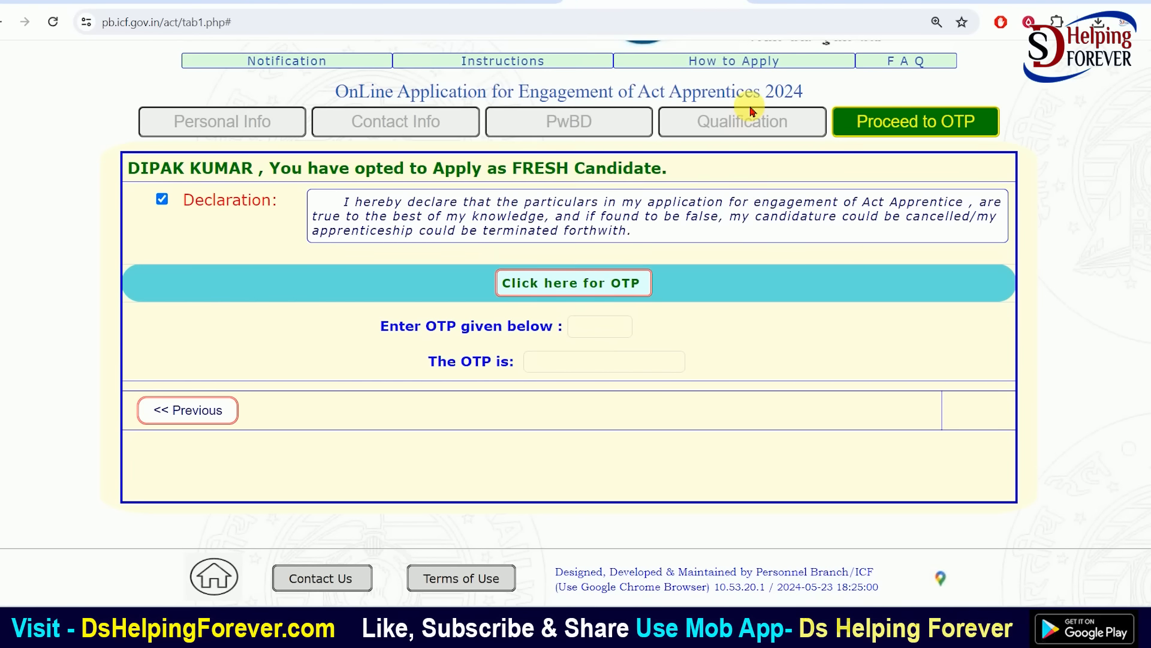
left_click(744, 120)
left_click(405, 310)
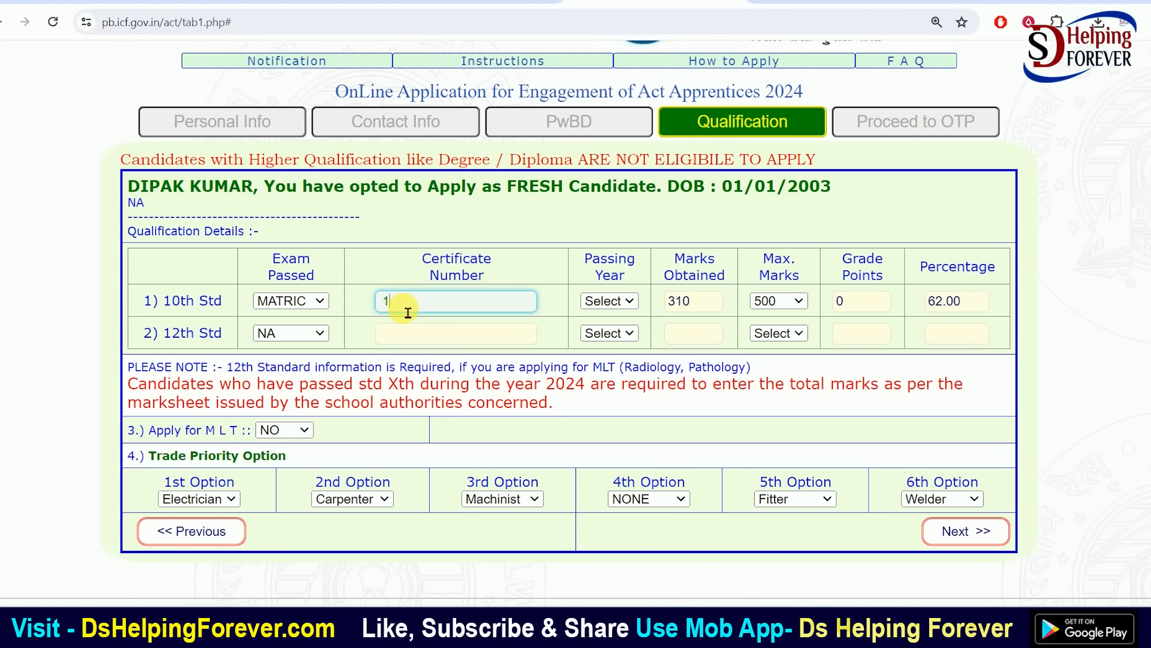
Enter a 10th certificate number, pick 2015 as its passing year, and try 2017 for 12th Std
left_click(422, 339)
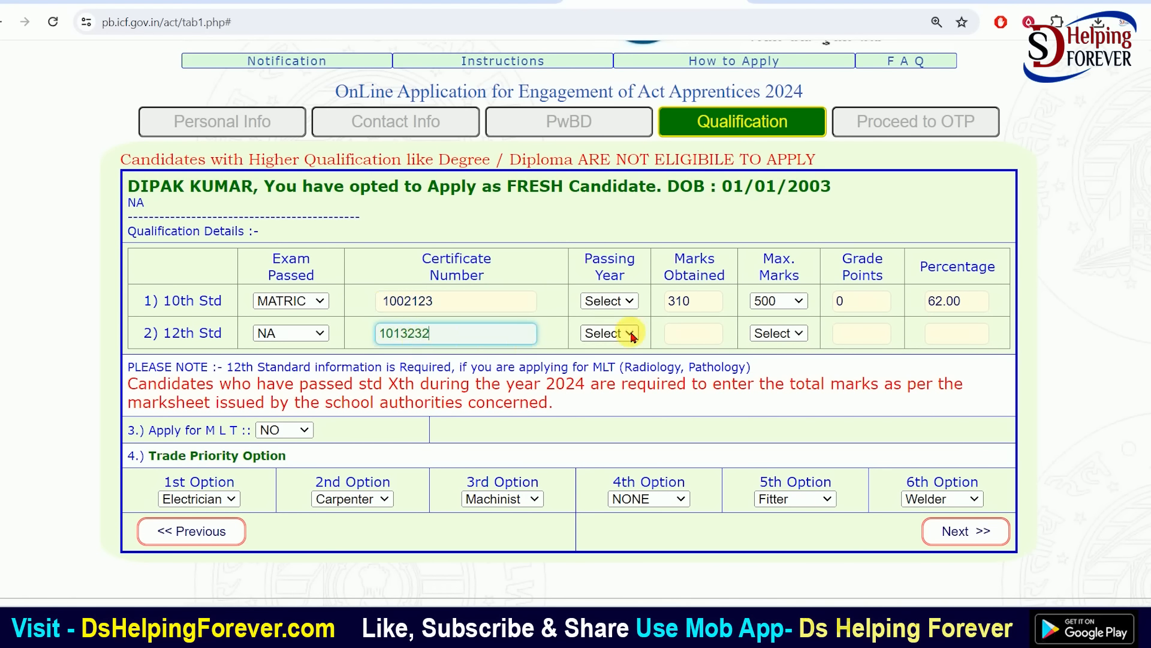
left_click(617, 301)
left_click(622, 303)
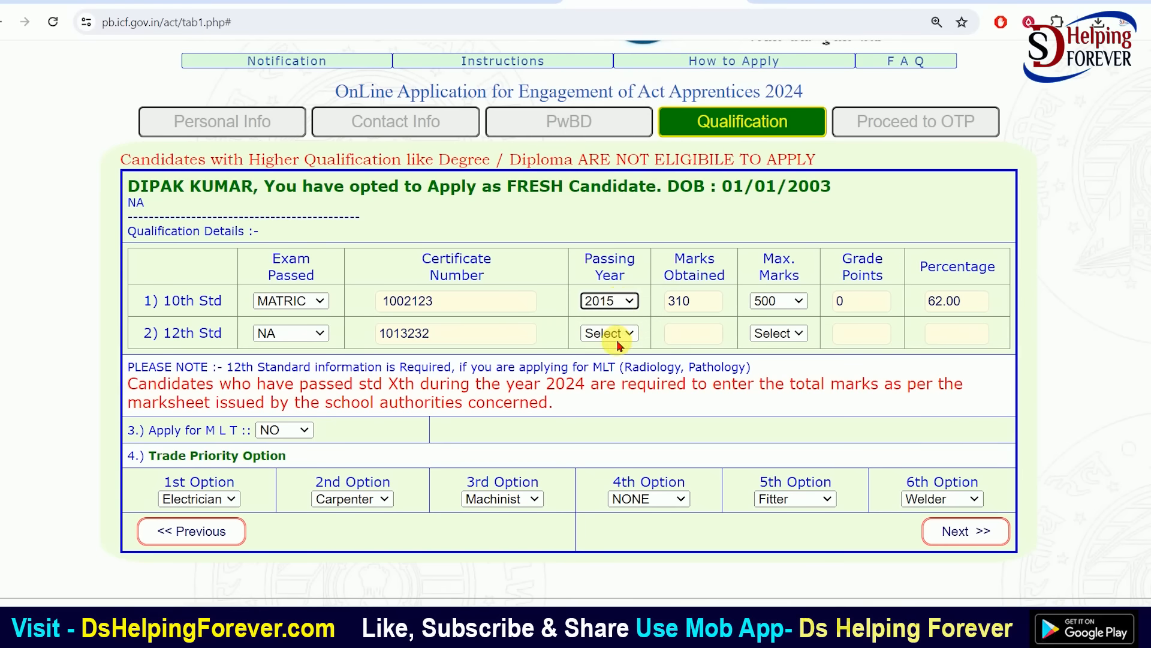
left_click(609, 333)
type("2017")
key("Return")
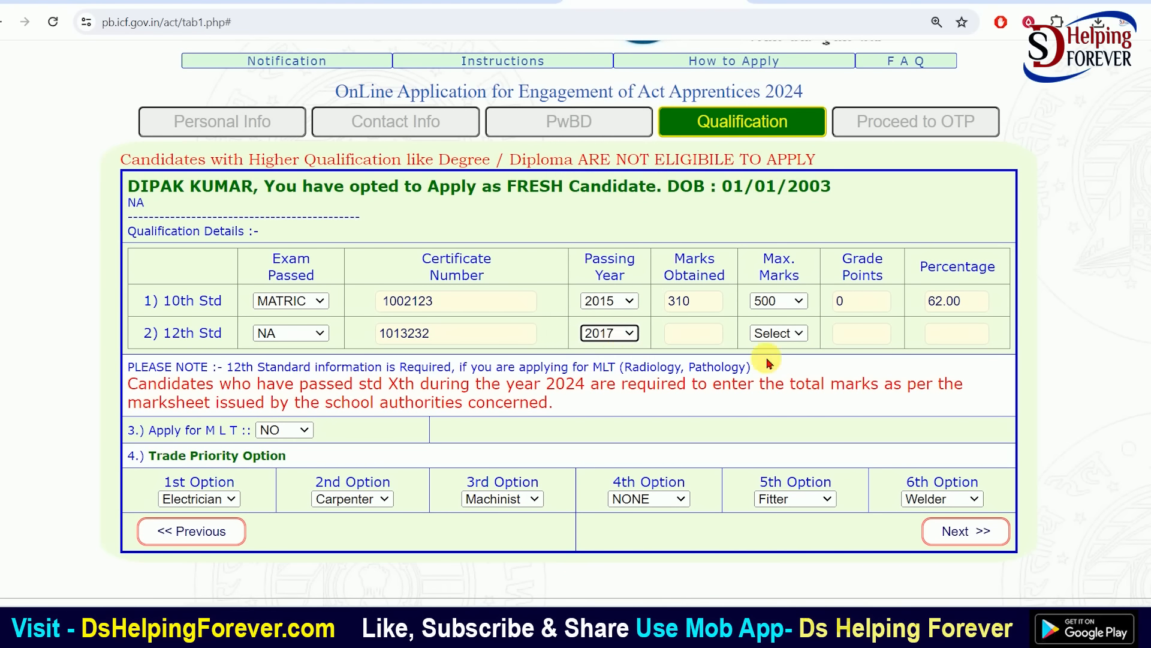
Clear the 12th Std certificate number and reset its passing year to Select
left_click(437, 341)
left_click_drag(438, 341, 360, 342)
key("BackSpace")
left_click(609, 333)
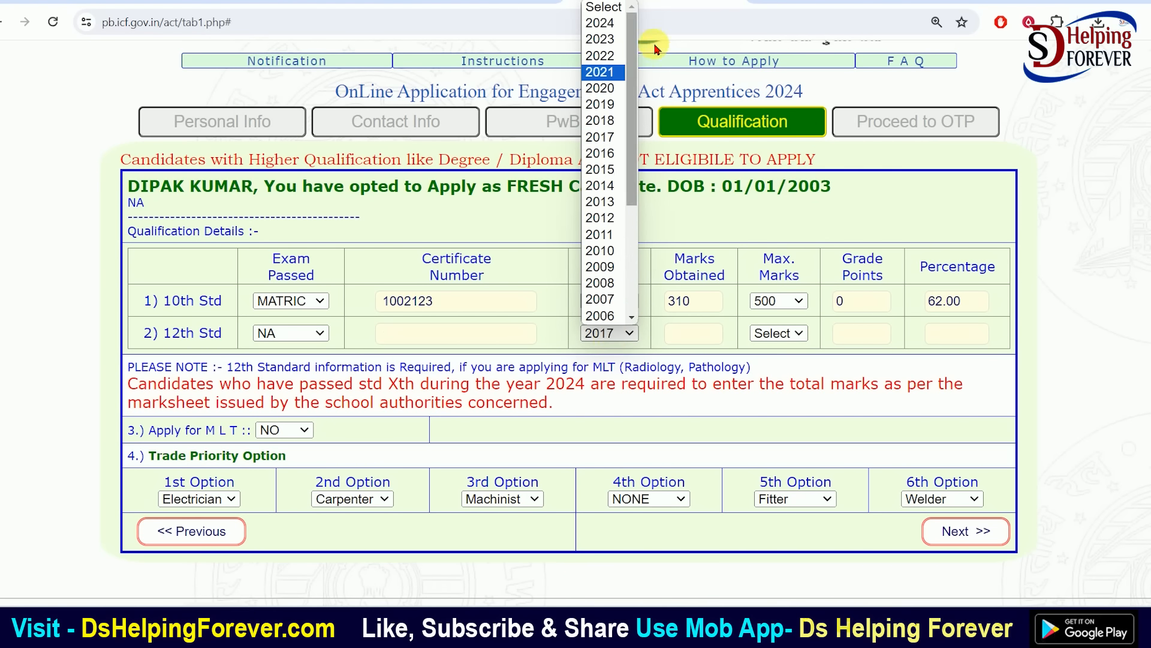
scroll(646, 155, "up", 2)
scroll(630, 339, "down", 3)
left_click(620, 285)
left_click(606, 302)
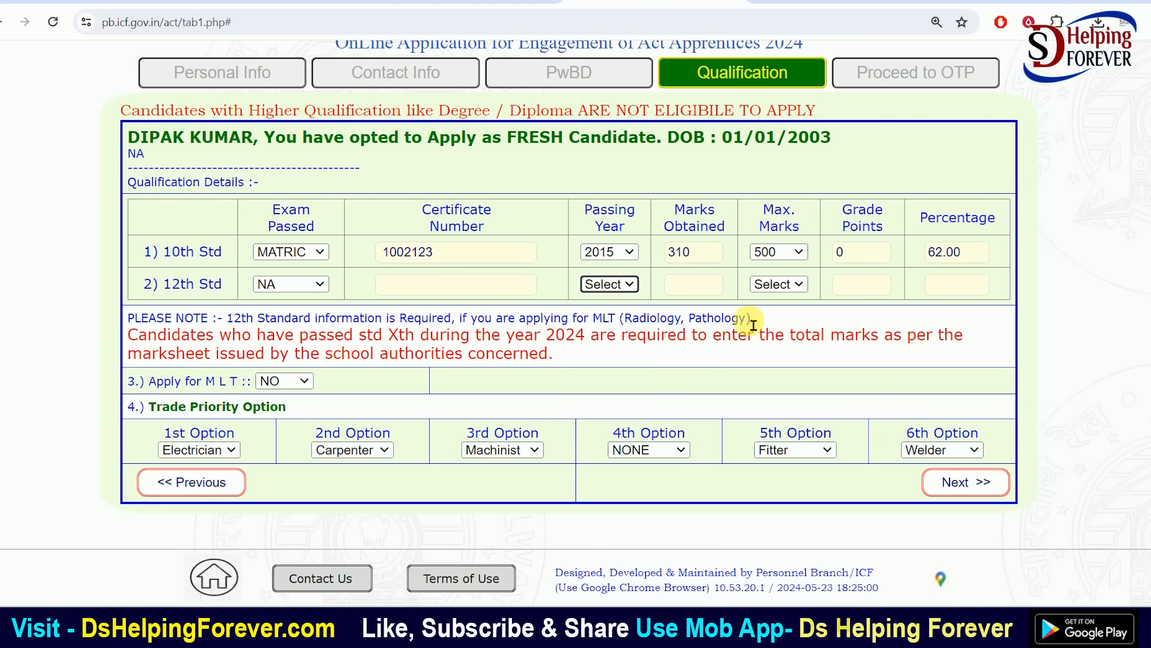
Request the OTP again, dismiss the missing-details warning and revisit Qualification details
left_click(963, 482)
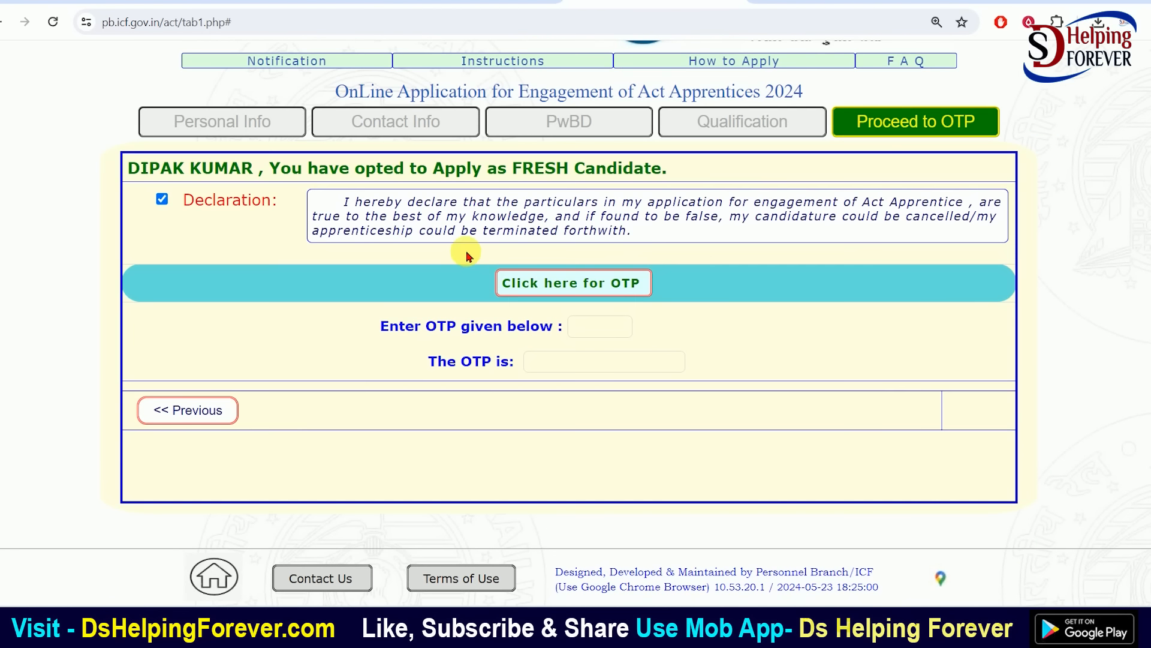
left_click(549, 287)
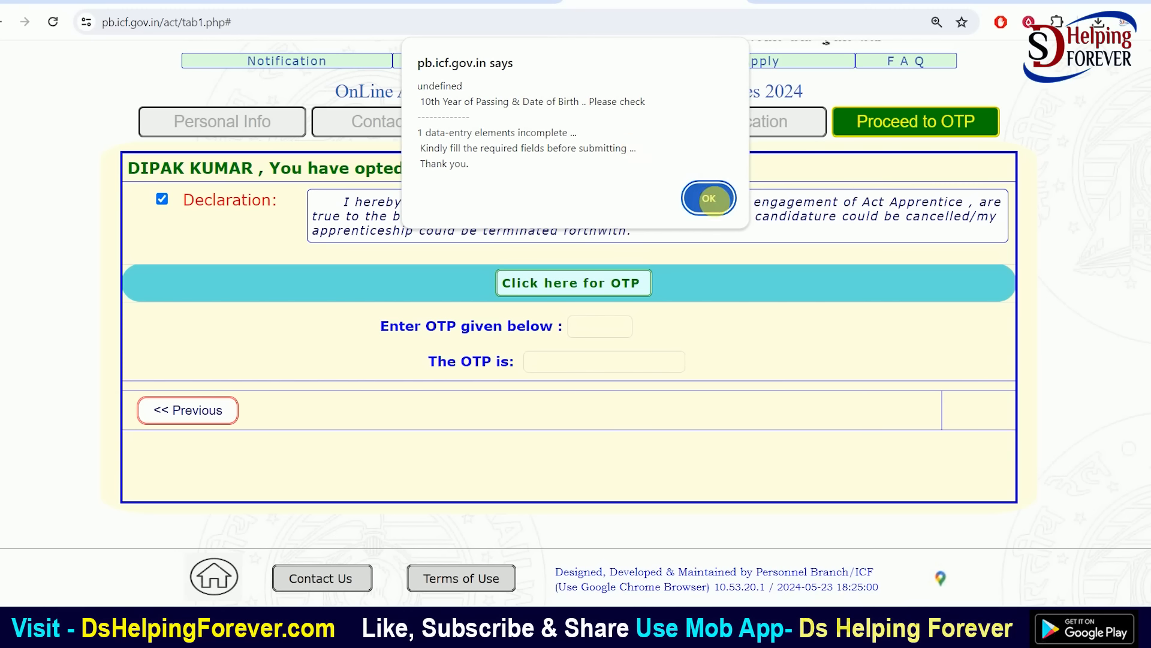
left_click(711, 200)
left_click(707, 128)
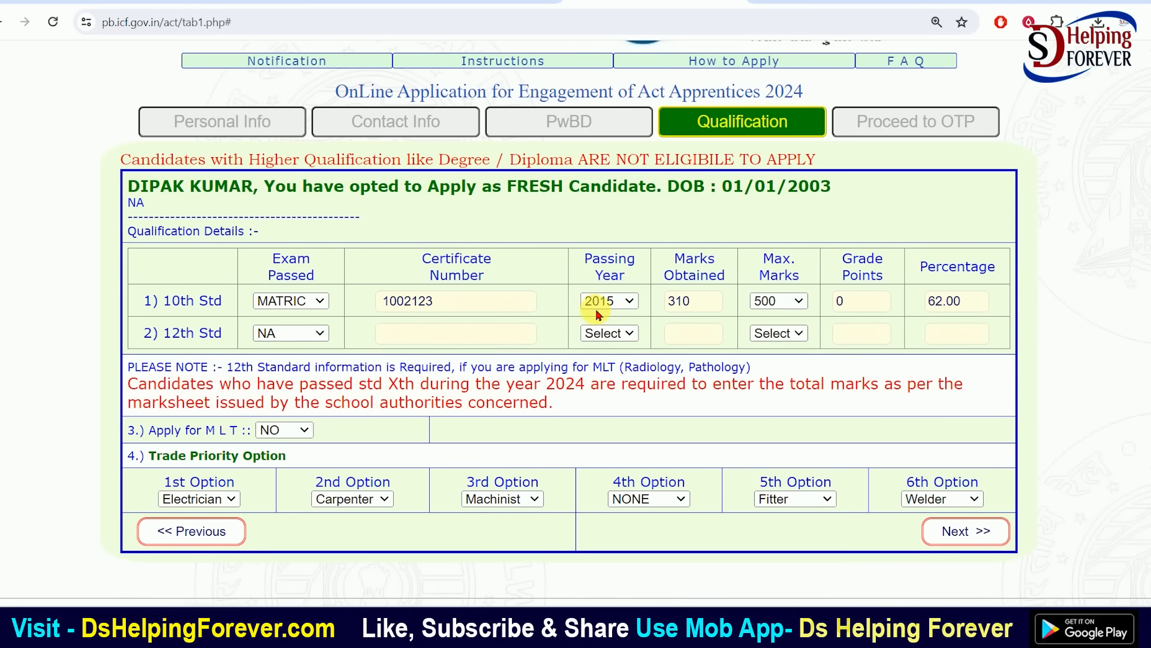
scroll(539, 381, "down", 1)
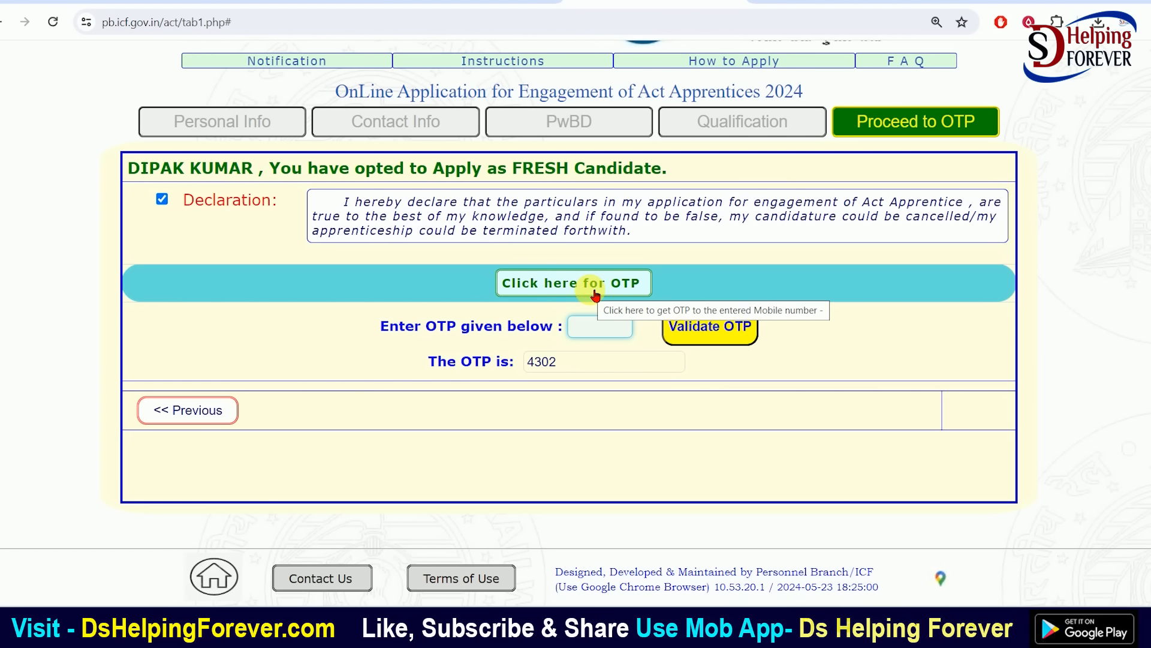
Request a fresh OTP, enter it in the OTP box and validate it
left_click(595, 296)
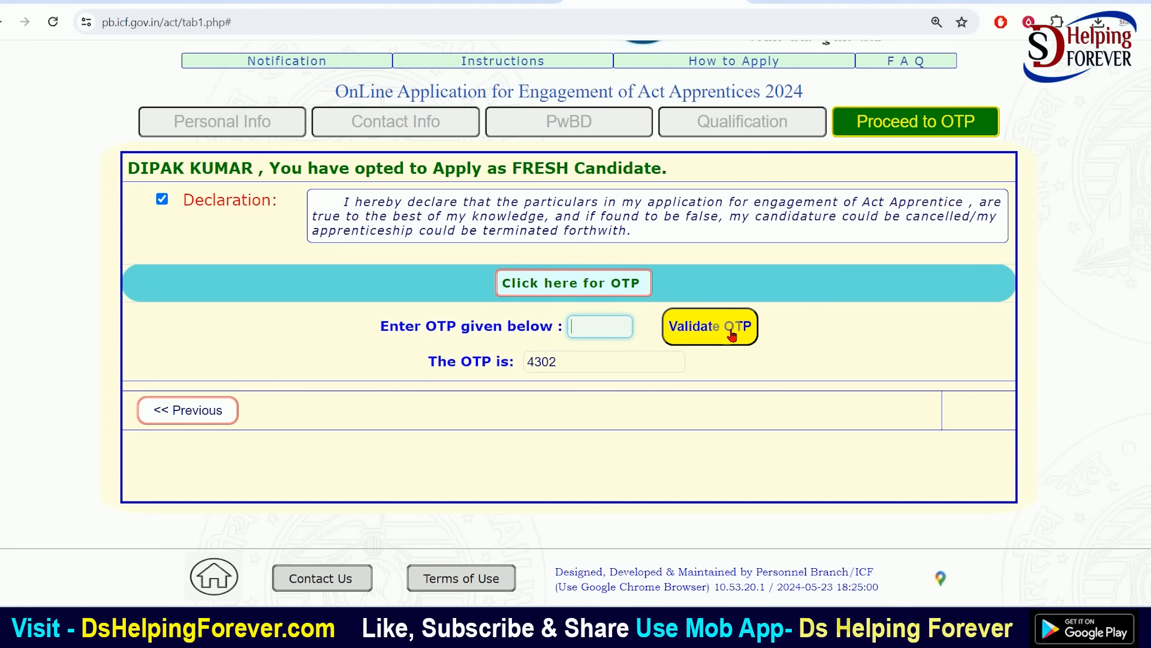
left_click(617, 331)
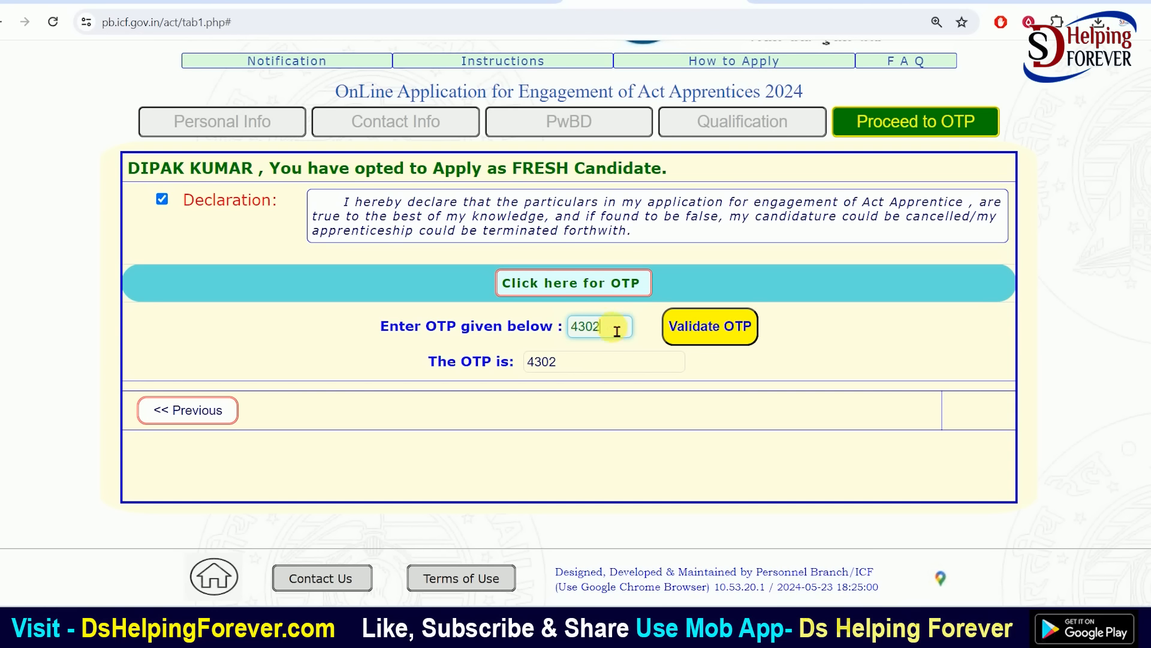
left_click(691, 337)
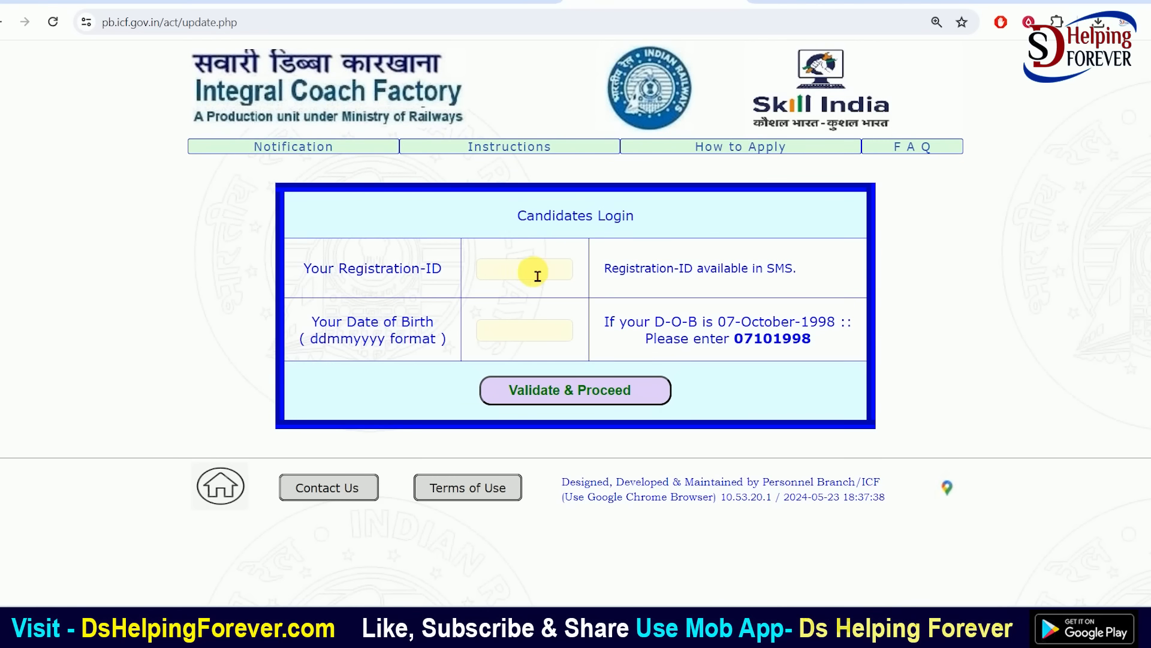
Check the acknowledgement login's registration ID and date of birth fields, then show the Instructions page listing Ex-ITI trades
left_click(532, 270)
left_click(527, 334)
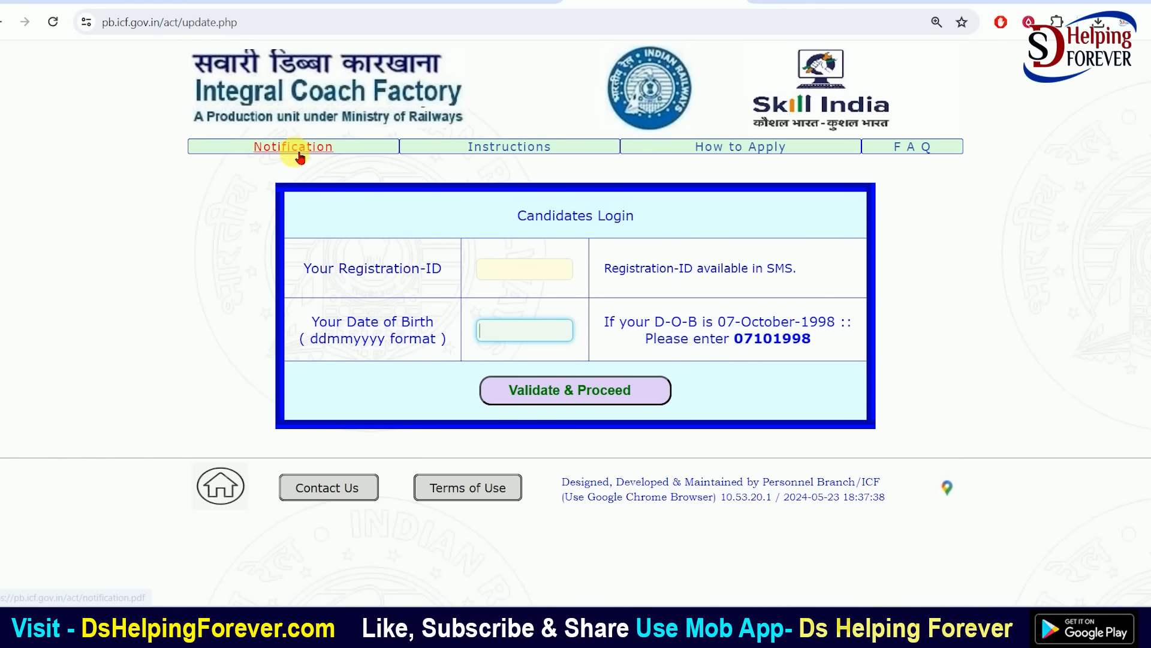
left_click(221, 485)
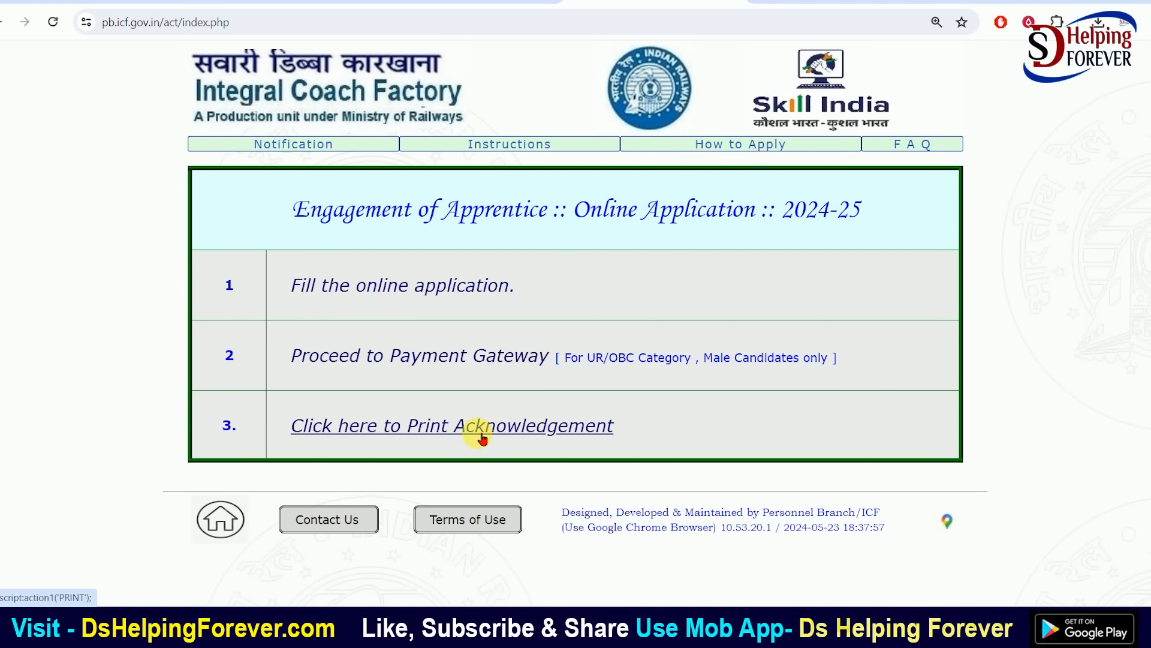
left_click(504, 428)
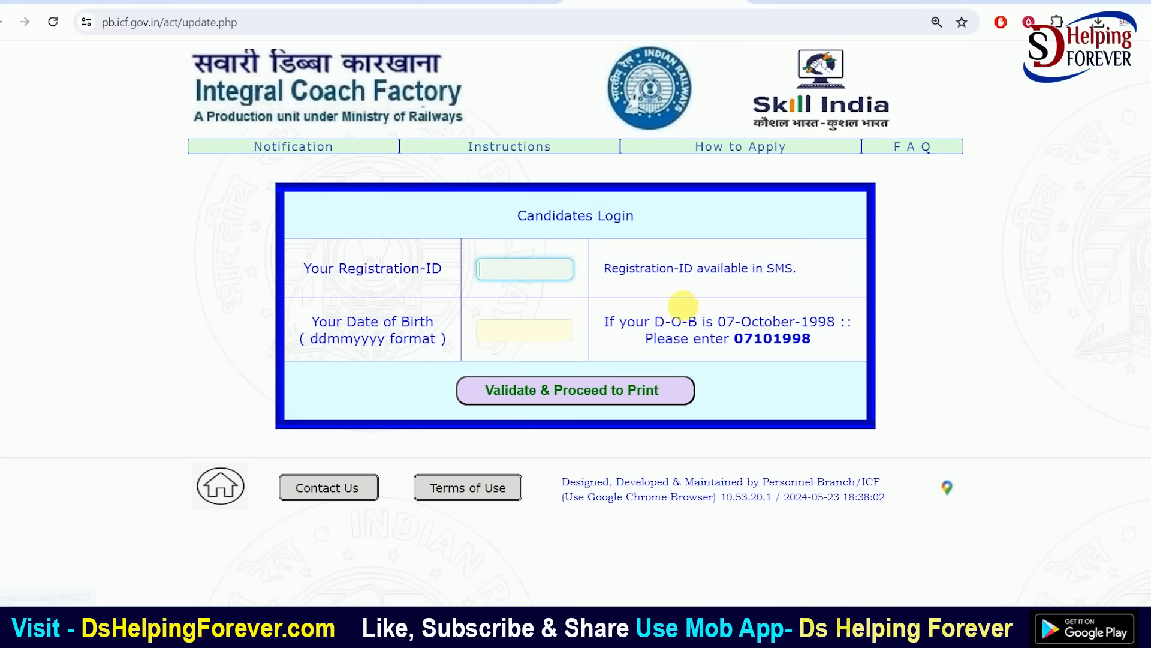
left_click(515, 331)
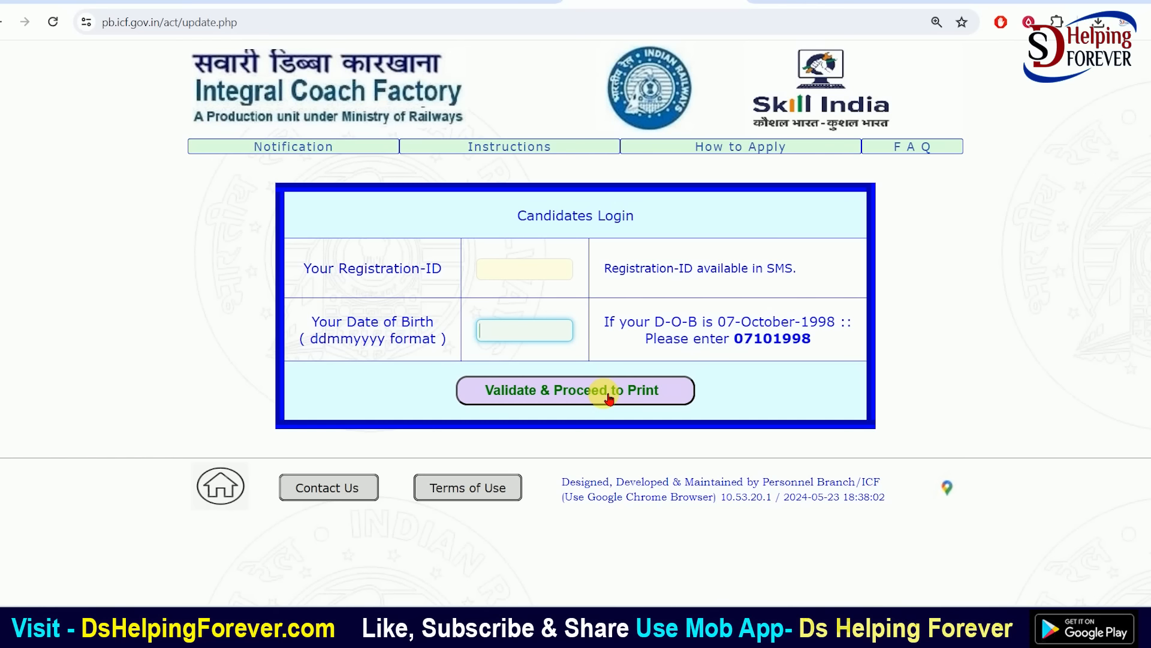
left_click(293, 145)
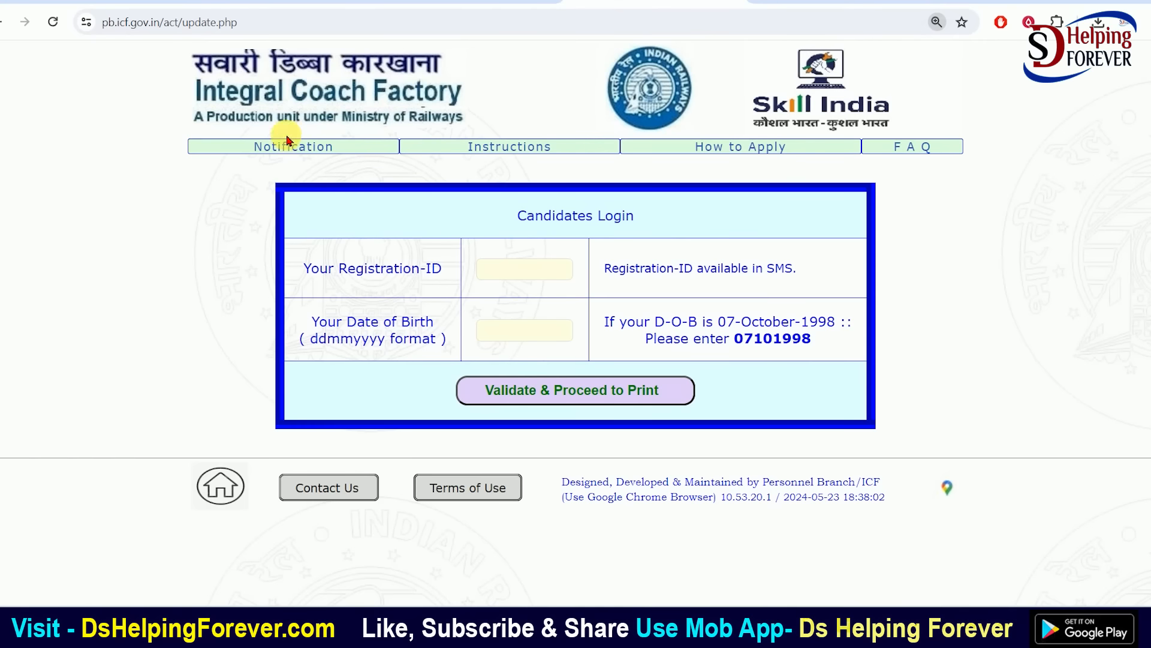
left_click(496, 146)
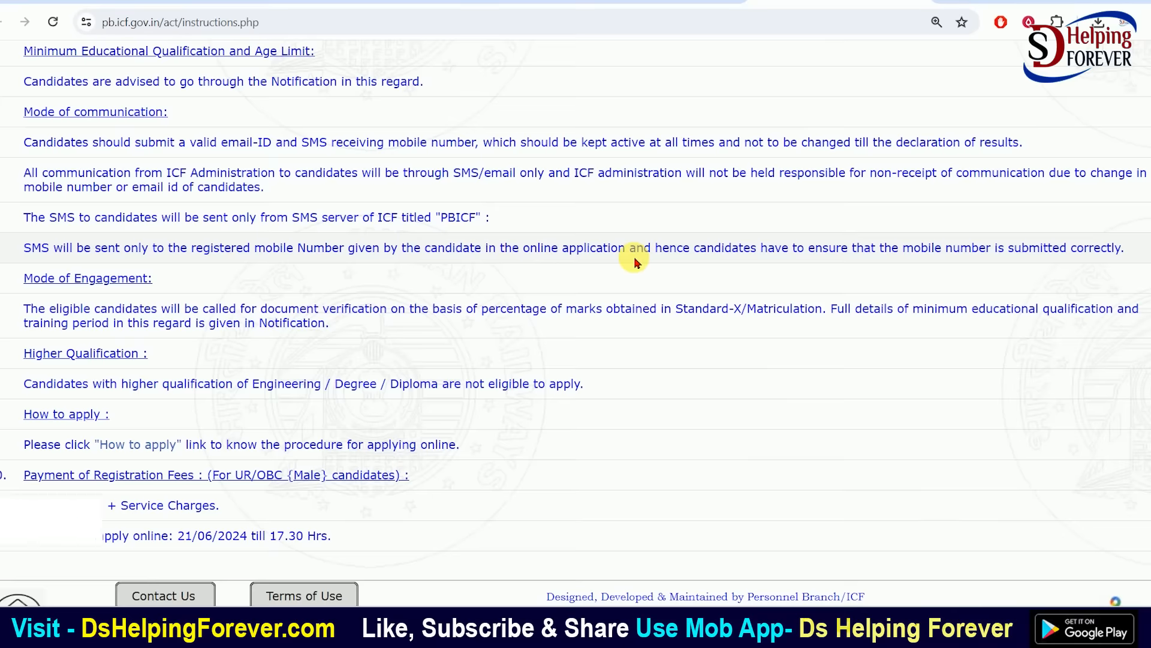
Read through the How to Apply guide
scroll(639, 262, "up", 20)
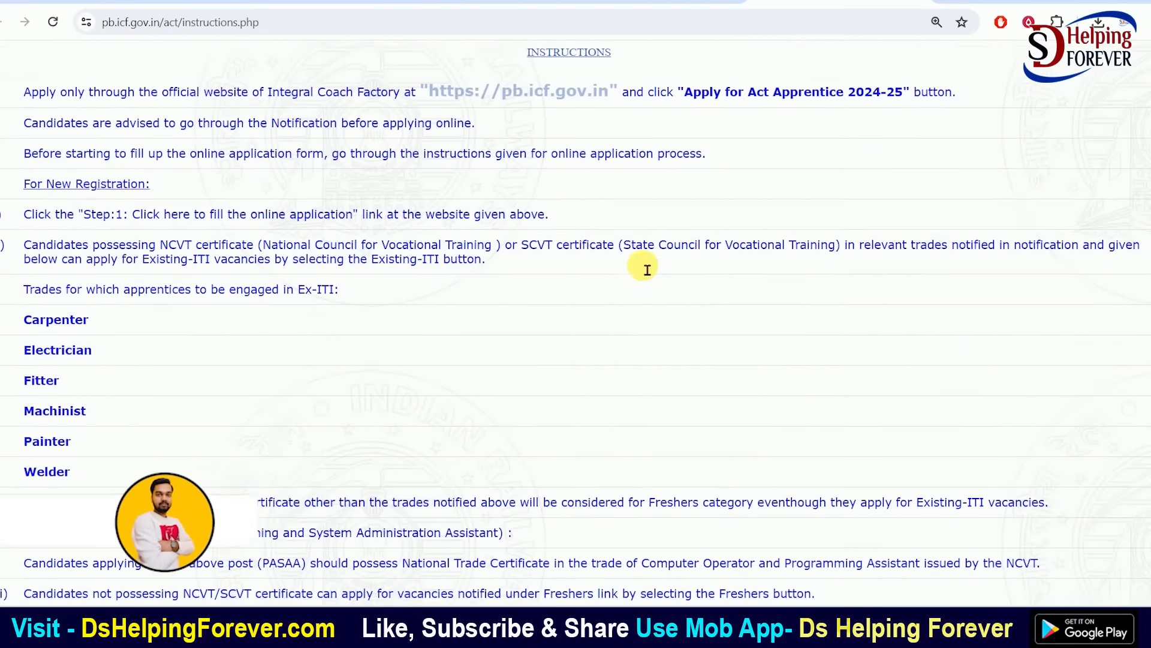
left_click(786, 155)
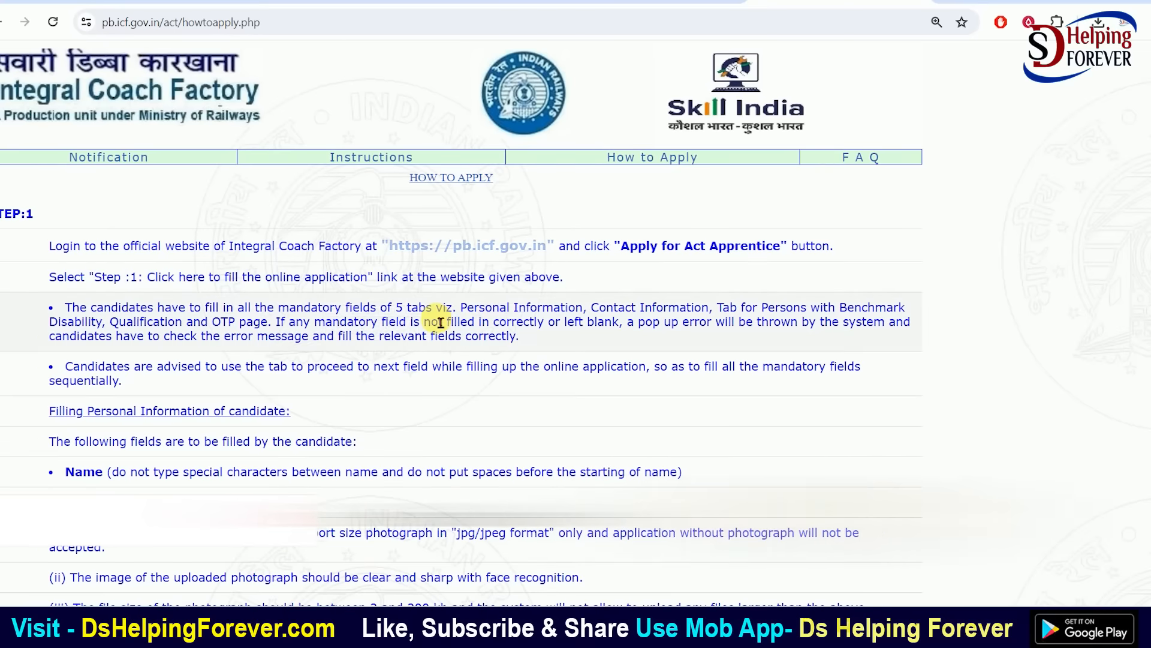
scroll(444, 324, "down", 10)
scroll(474, 354, "down", 20)
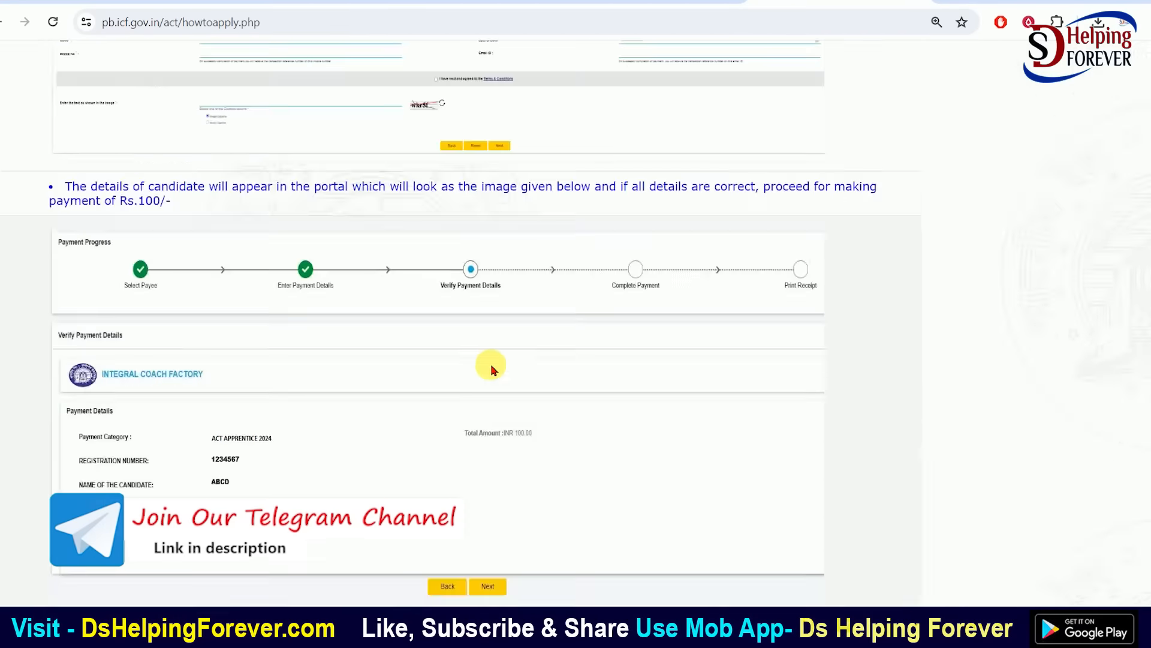
scroll(493, 369, "down", 10)
scroll(510, 369, "up", 15)
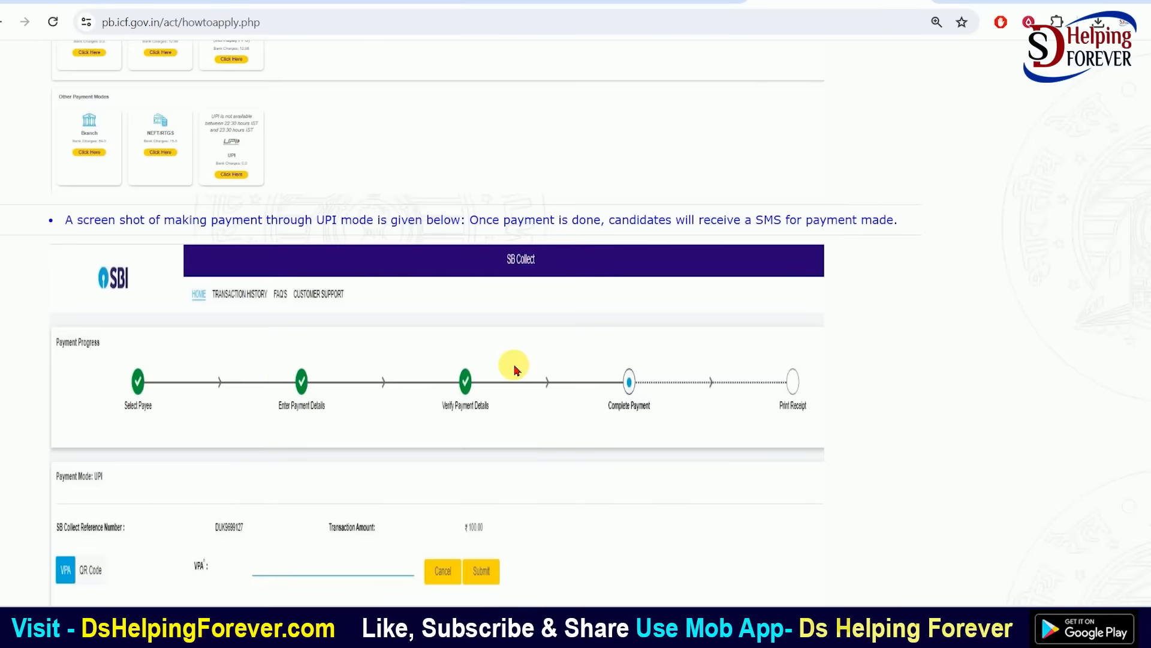
scroll(514, 368, "up", 20)
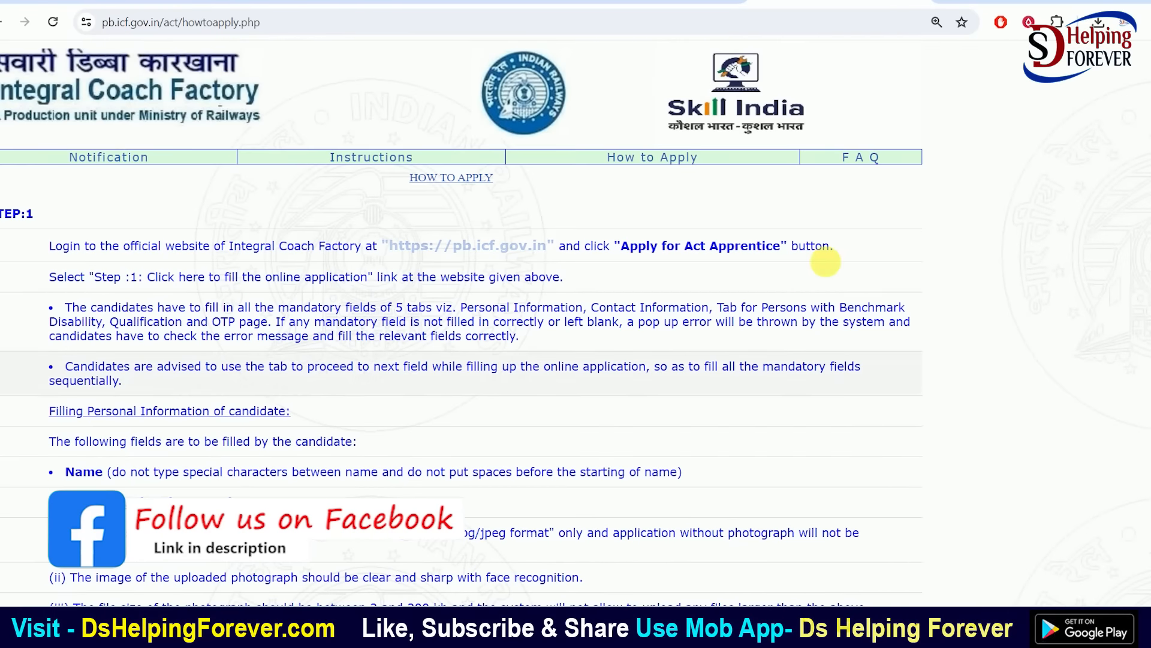
Skim the FAQ, then return home and open the apprentice Notification
left_click(871, 157)
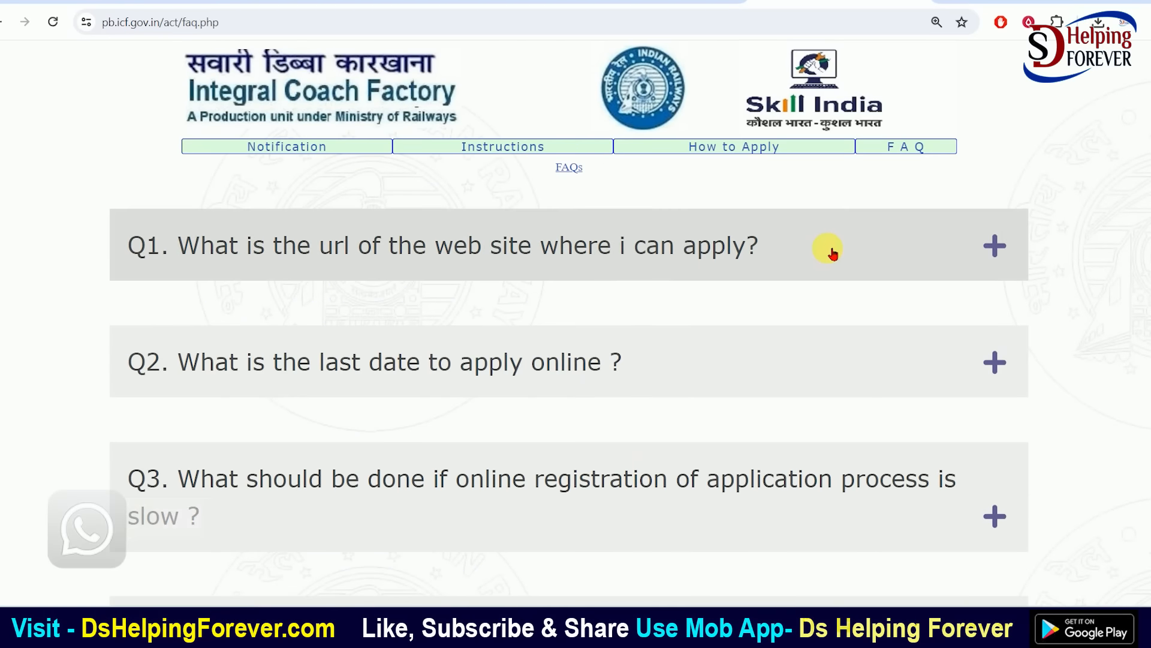
scroll(480, 393, "down", 9)
scroll(504, 403, "up", 9)
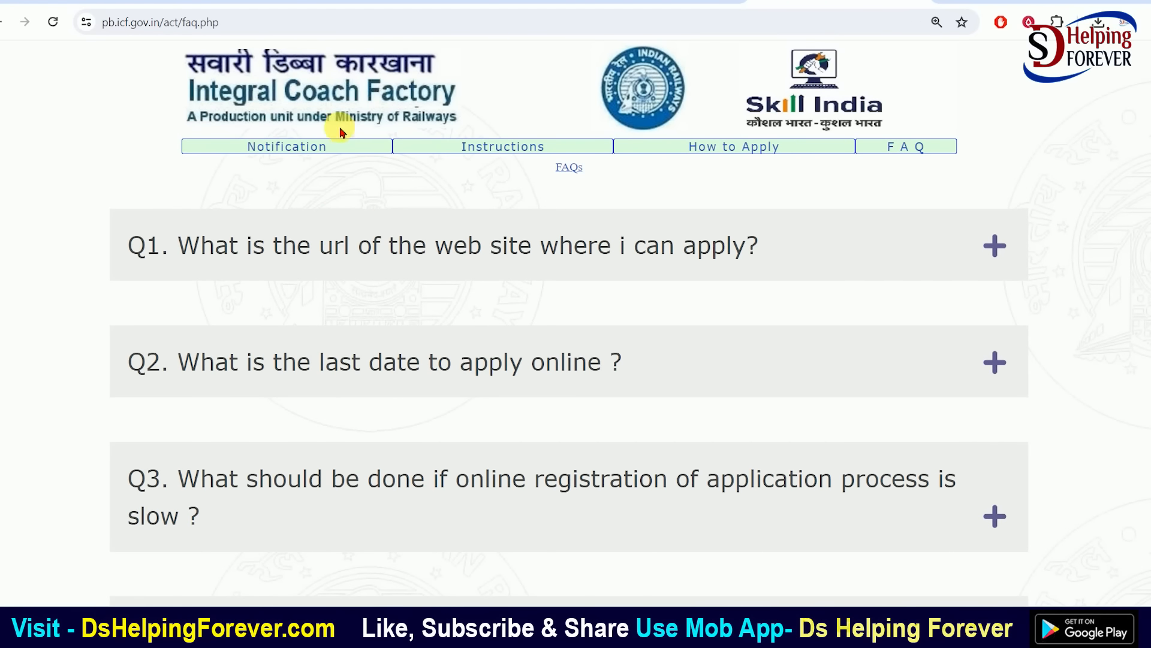
scroll(376, 241, "down", 10)
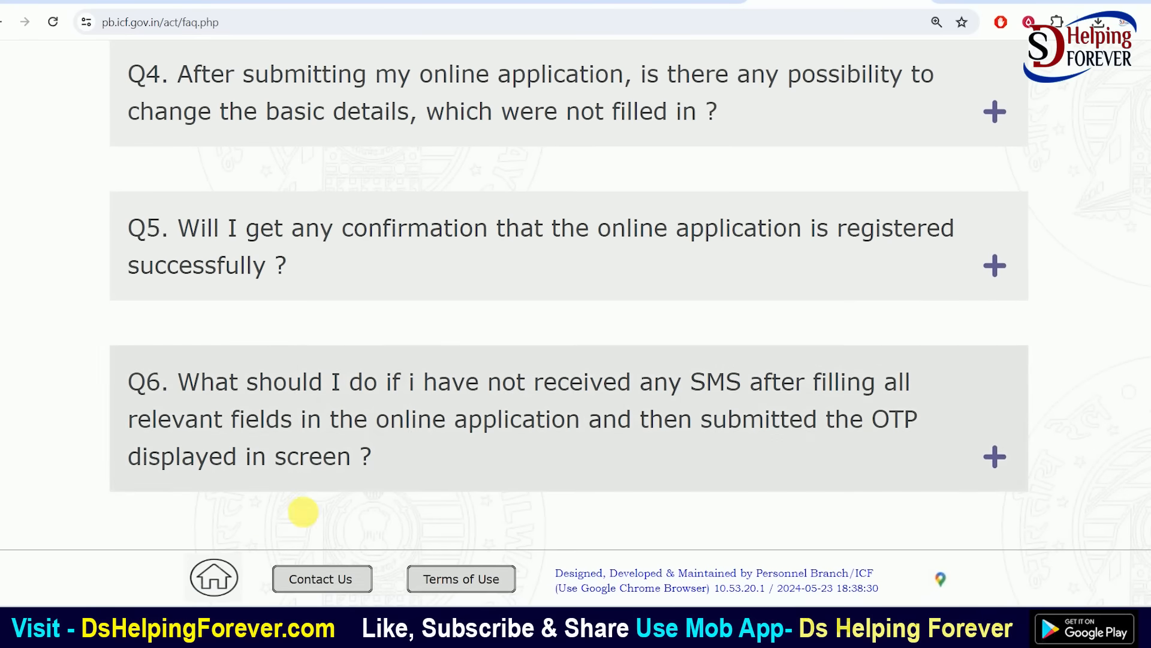
left_click(216, 567)
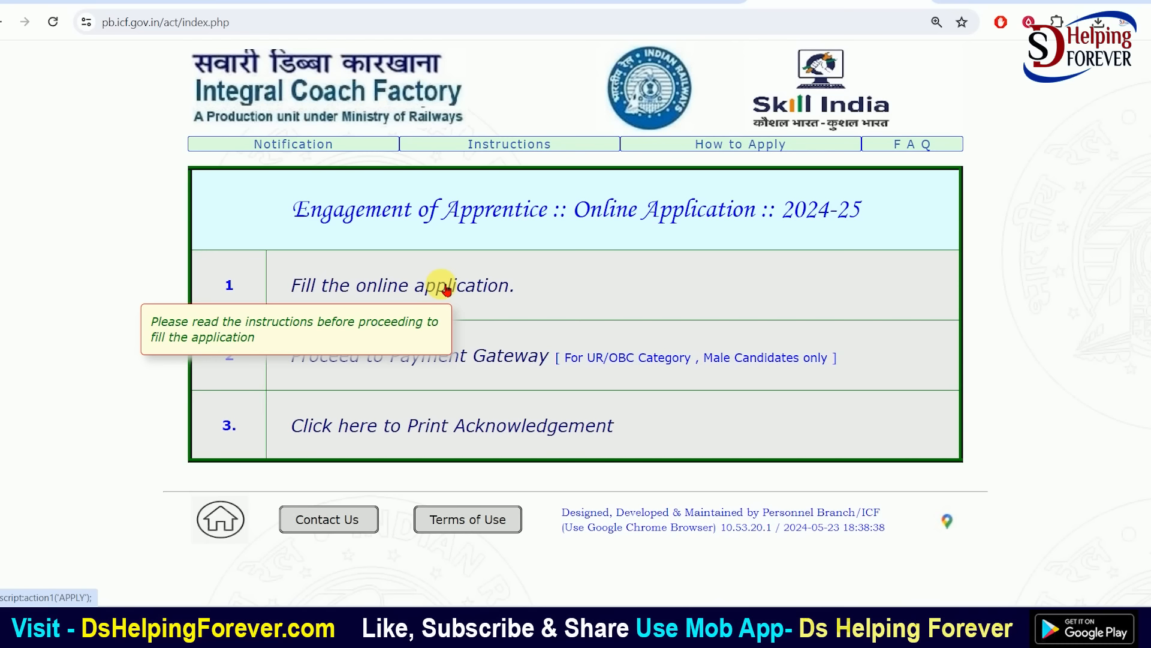
left_click(509, 144)
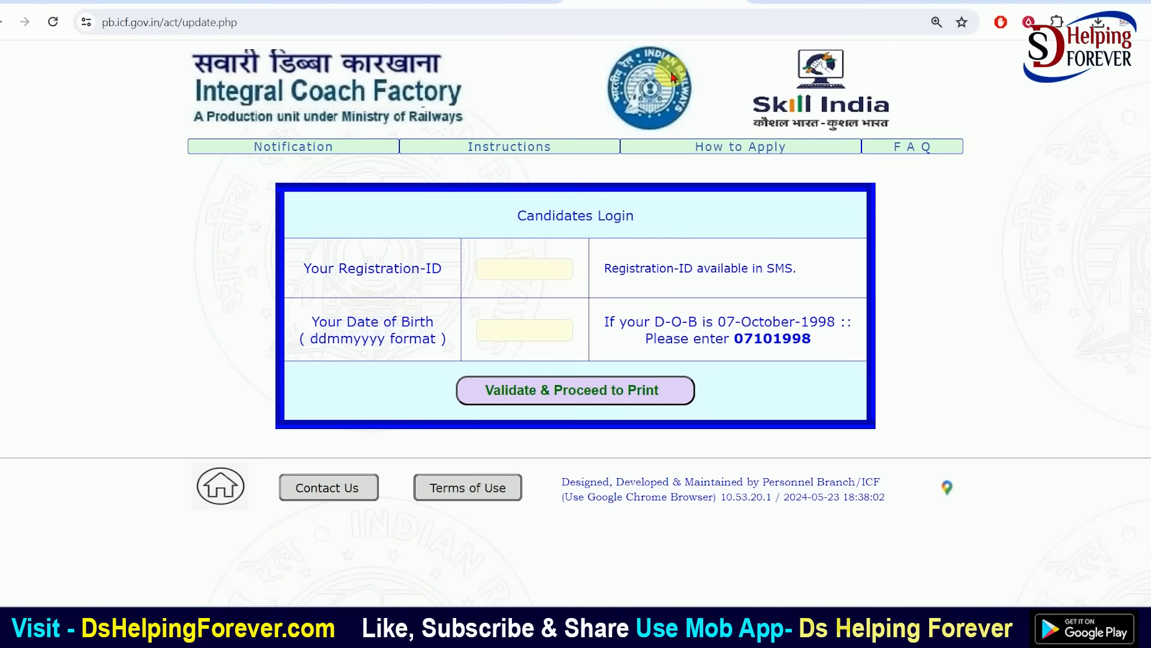